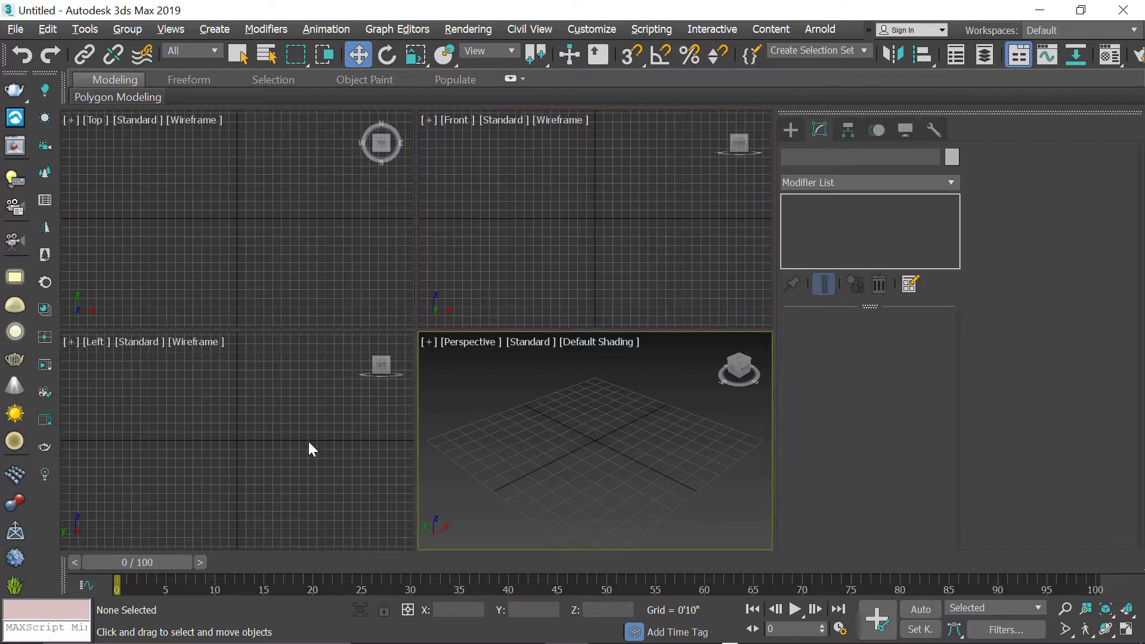
# Activate the Top viewport and choose the Arc tool under Create > Shapes > Splines
pyautogui.click(309, 442)
pyautogui.click(264, 296)
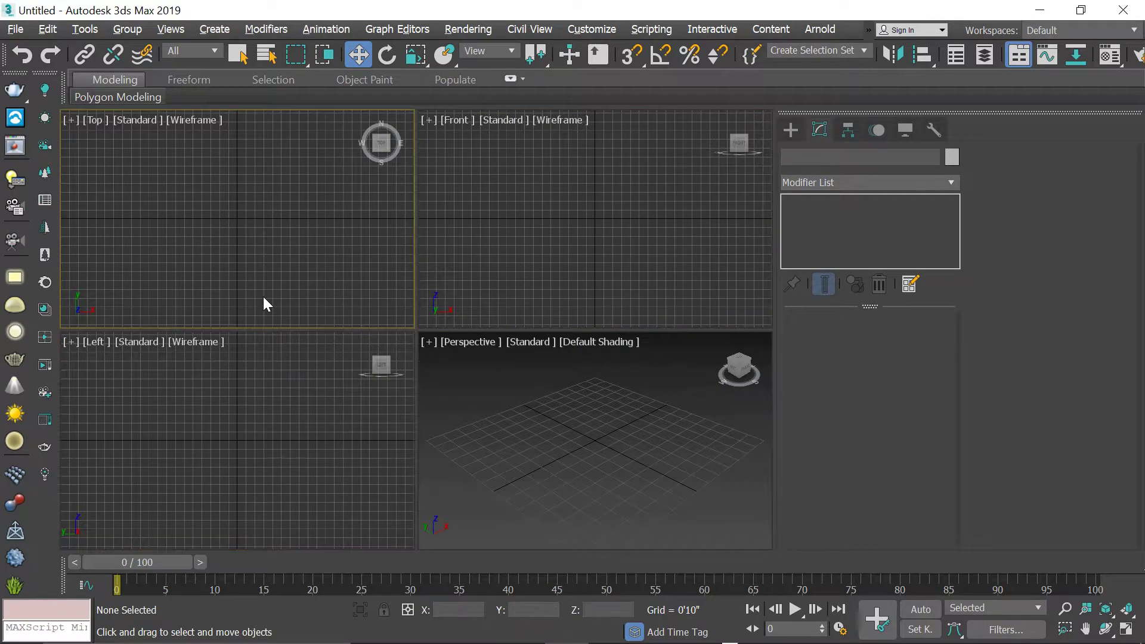
pyautogui.click(790, 133)
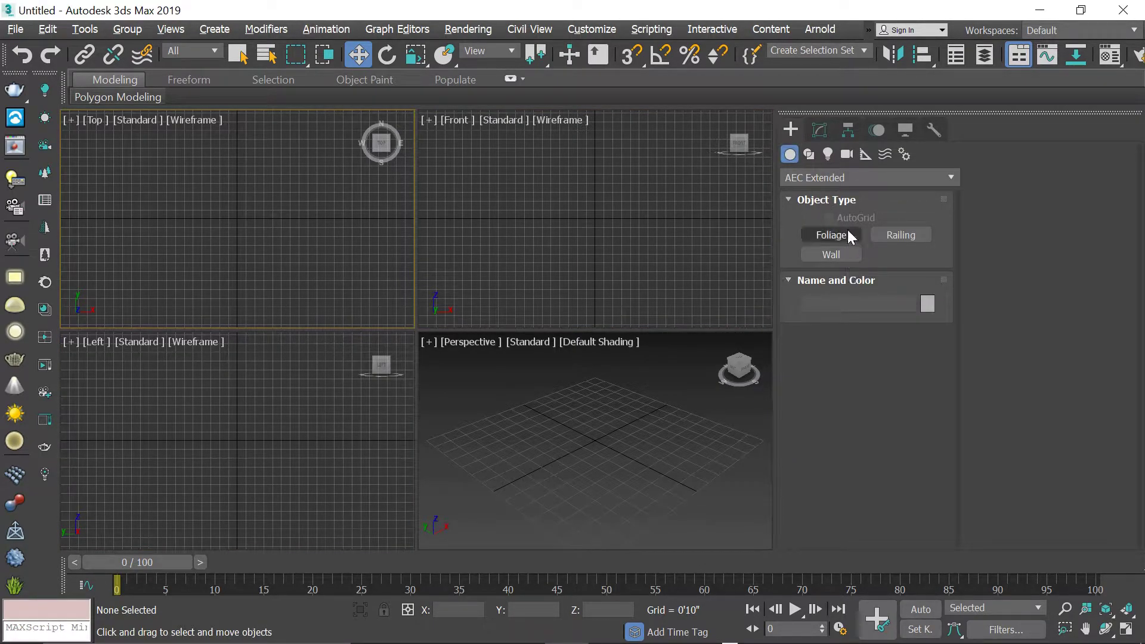
pyautogui.click(809, 154)
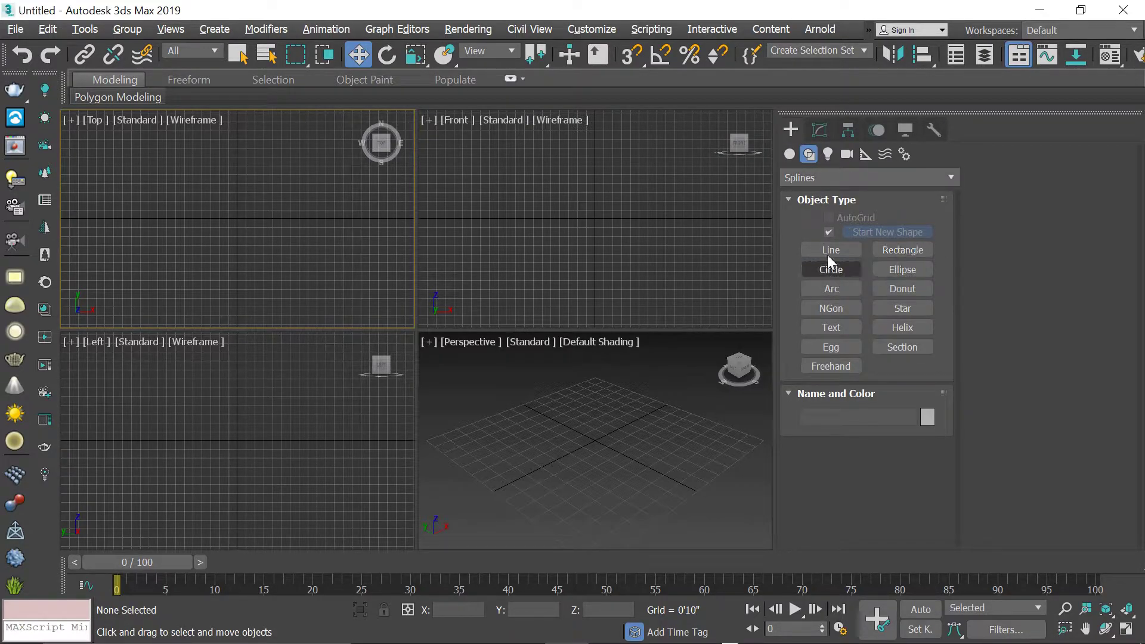
pyautogui.click(839, 291)
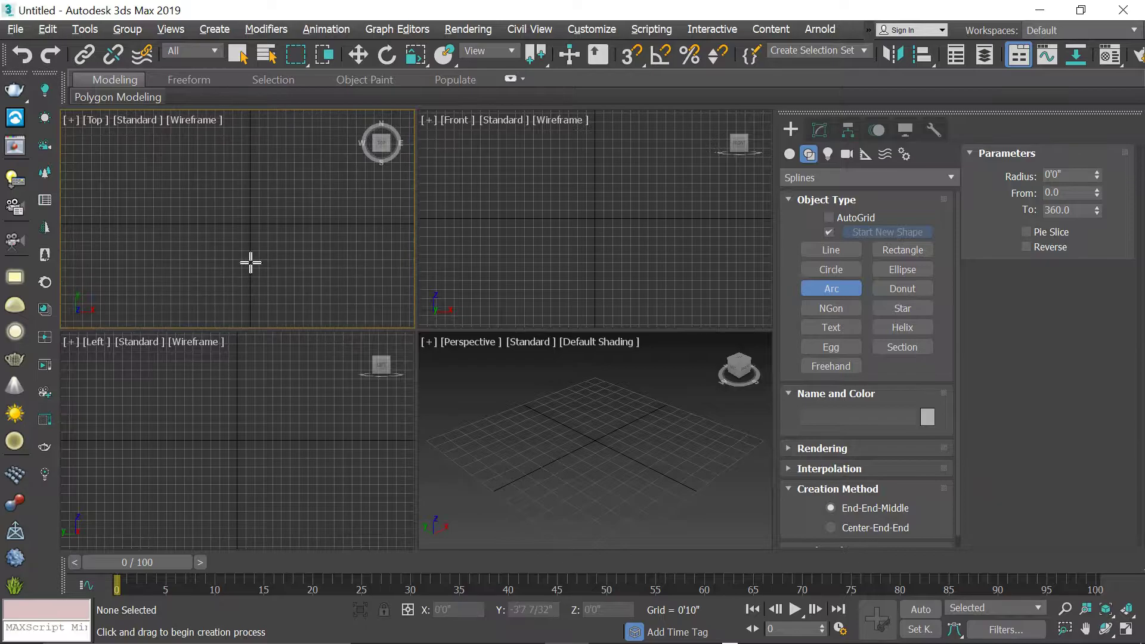
# In the maximized Top view, draw Arc001 with an upward bulge
pyautogui.hotkey('alt', 'w')
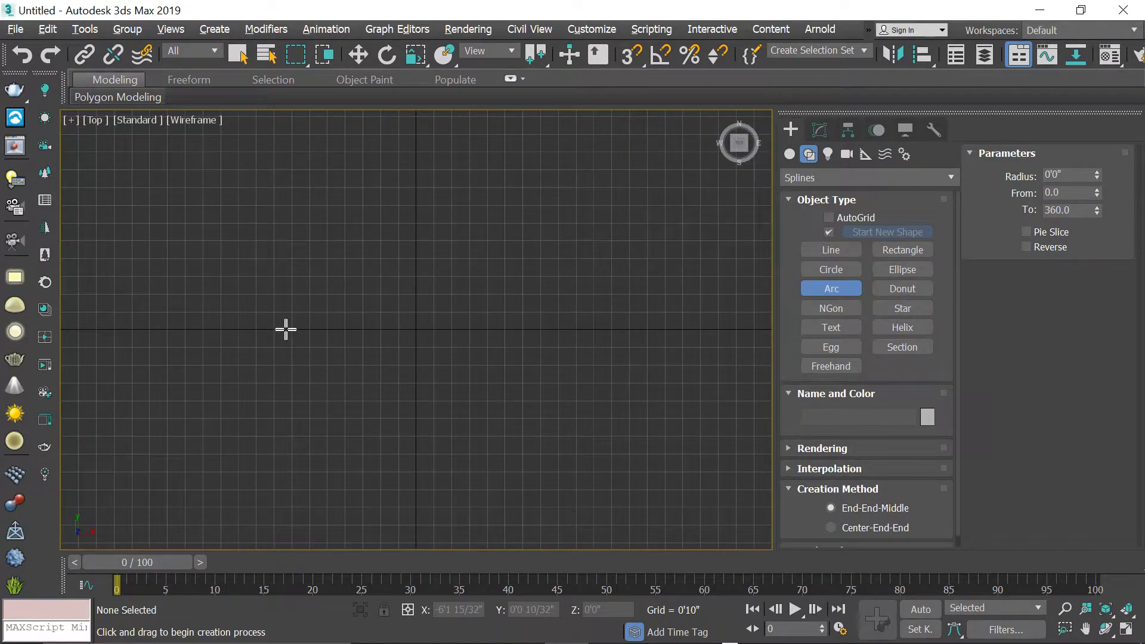
pyautogui.moveTo(285, 329); pyautogui.dragTo(527, 333)
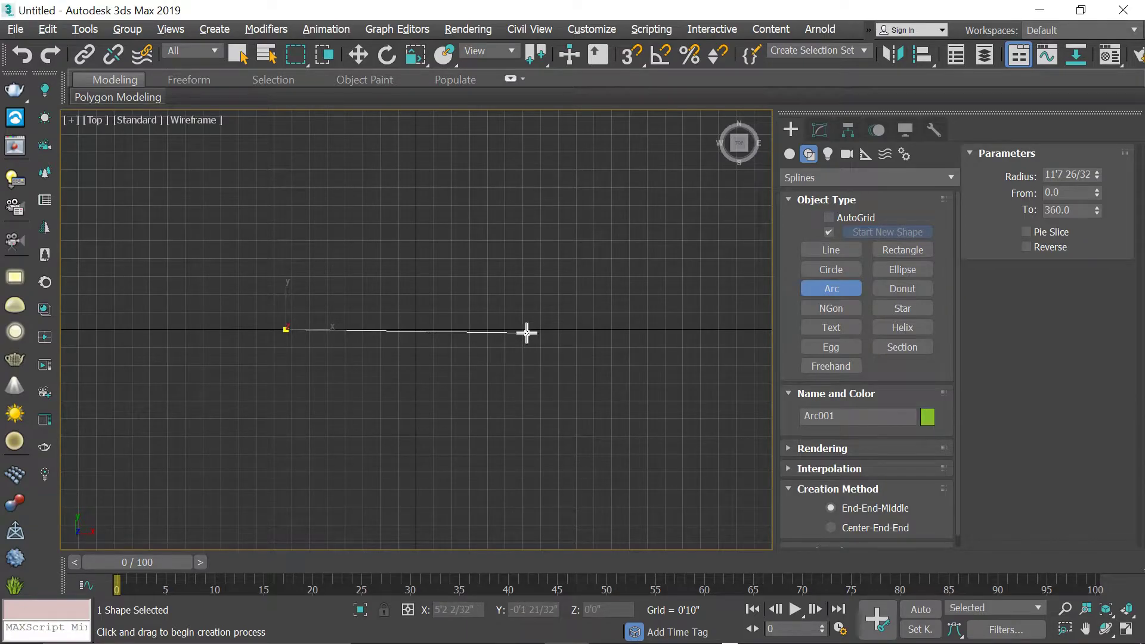
pyautogui.moveTo(526, 333); pyautogui.dragTo(536, 331)
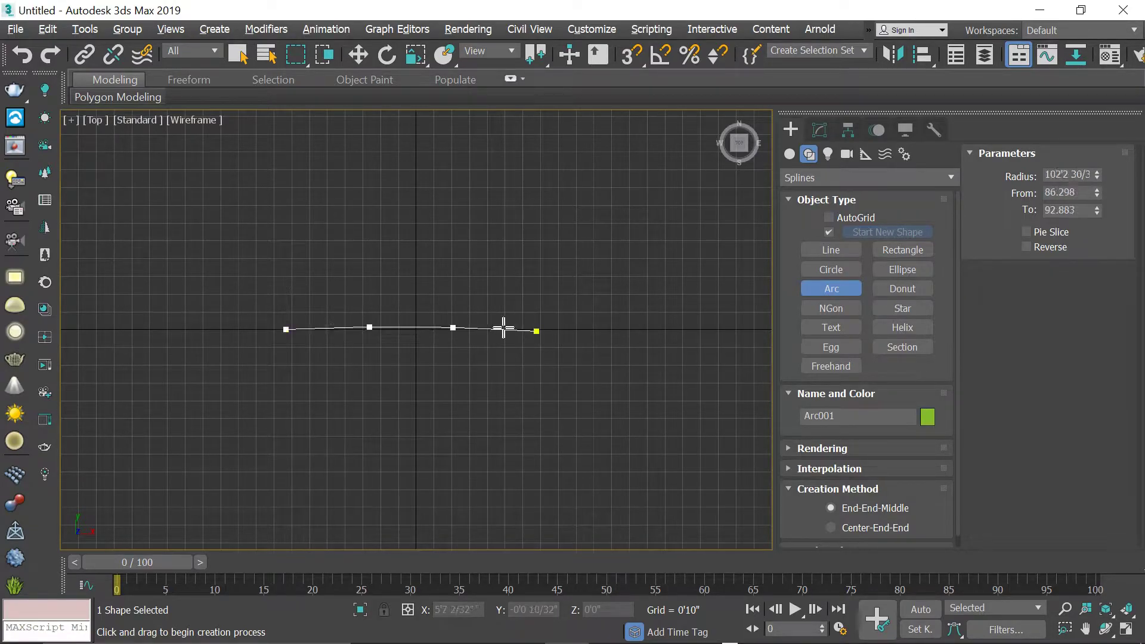
pyautogui.click(416, 258)
pyautogui.press('w')
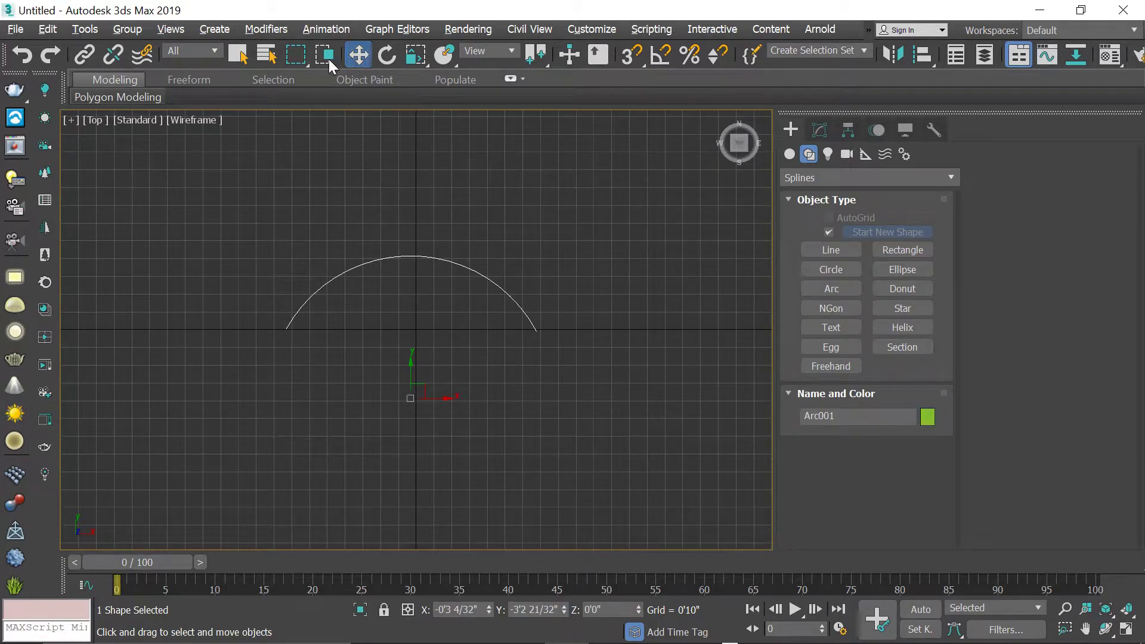
# Zero the arc's X and Y positions and show the maximized Perspective view
pyautogui.moveTo(439, 244); pyautogui.dragTo(446, 278, button='middle')
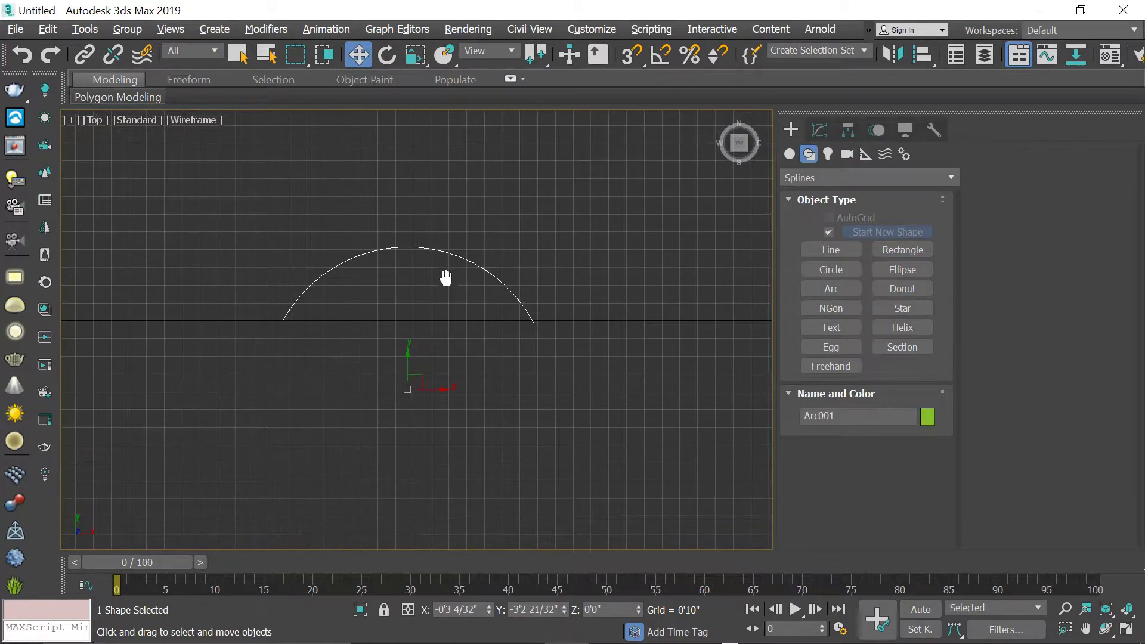
pyautogui.rightClick(488, 611)
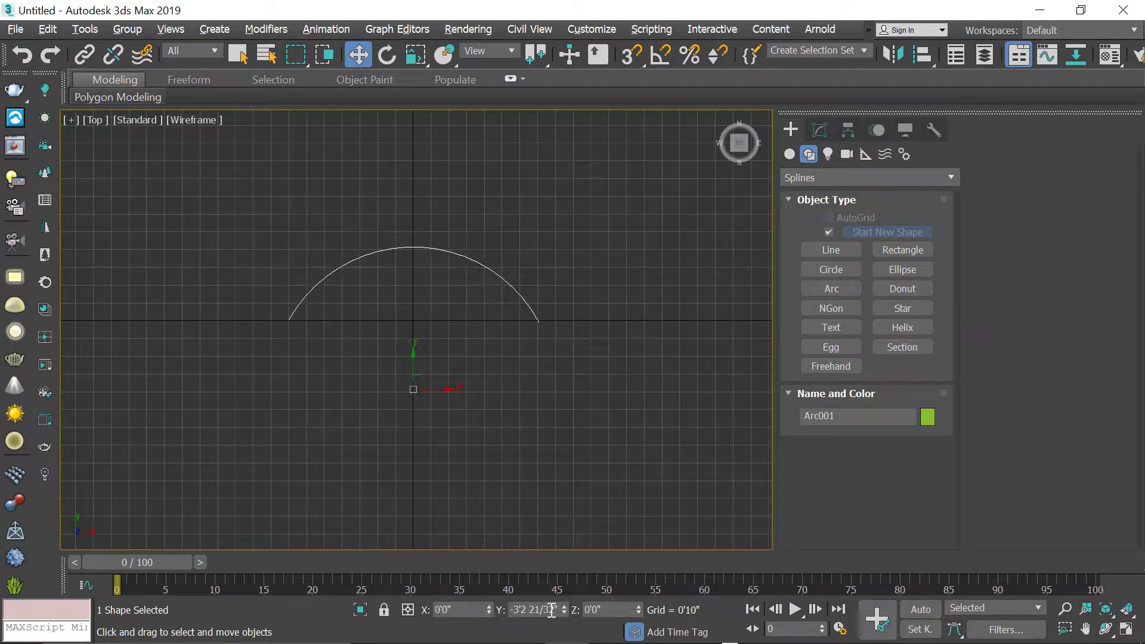
pyautogui.rightClick(560, 606)
pyautogui.moveTo(453, 279)
pyautogui.mouseDown(button='middle')
pyautogui.moveTo(457, 317)
pyautogui.moveTo(493, 370)
pyautogui.moveTo(477, 314)
pyautogui.moveTo(565, 368)
pyautogui.moveTo(573, 393)
pyautogui.moveTo(547, 372)
pyautogui.moveTo(549, 384)
pyautogui.mouseUp(button='middle')
pyautogui.hotkey('alt', 'w')
pyautogui.hotkey('alt', 'w')
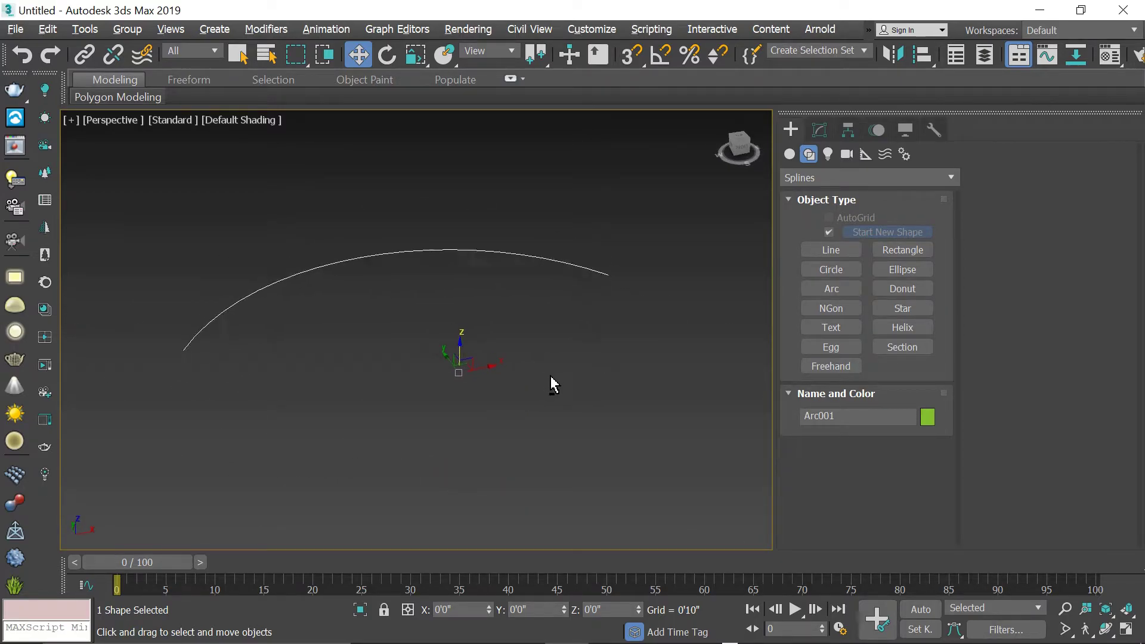
# Switch the Create > Geometry category list to AEC Extended
pyautogui.click(790, 157)
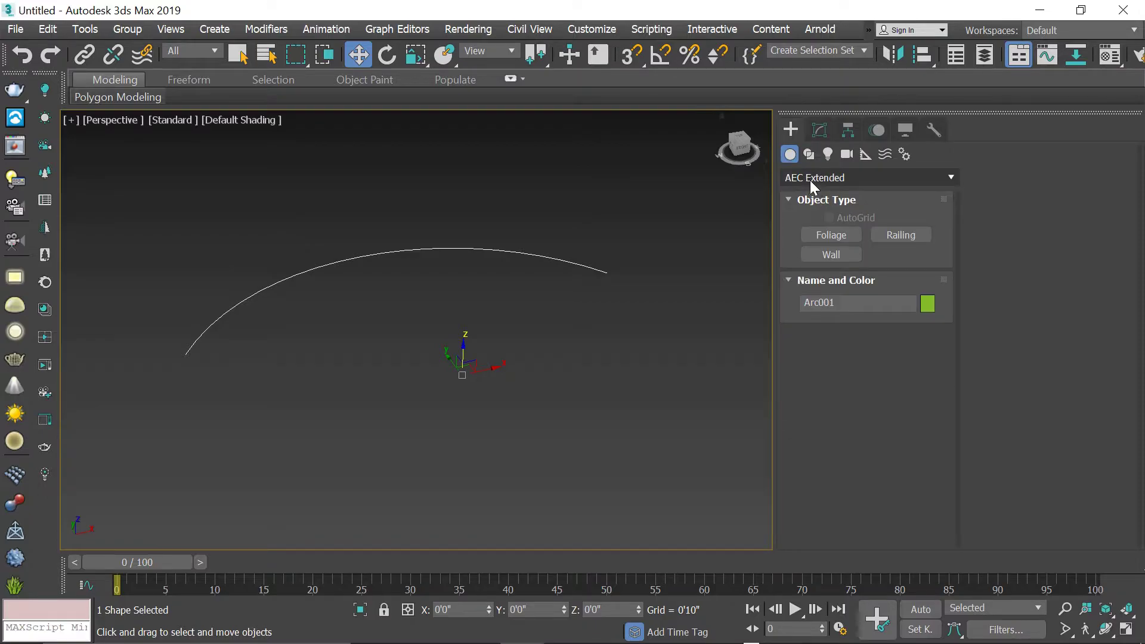
pyautogui.click(810, 180)
pyautogui.click(817, 248)
pyautogui.click(815, 182)
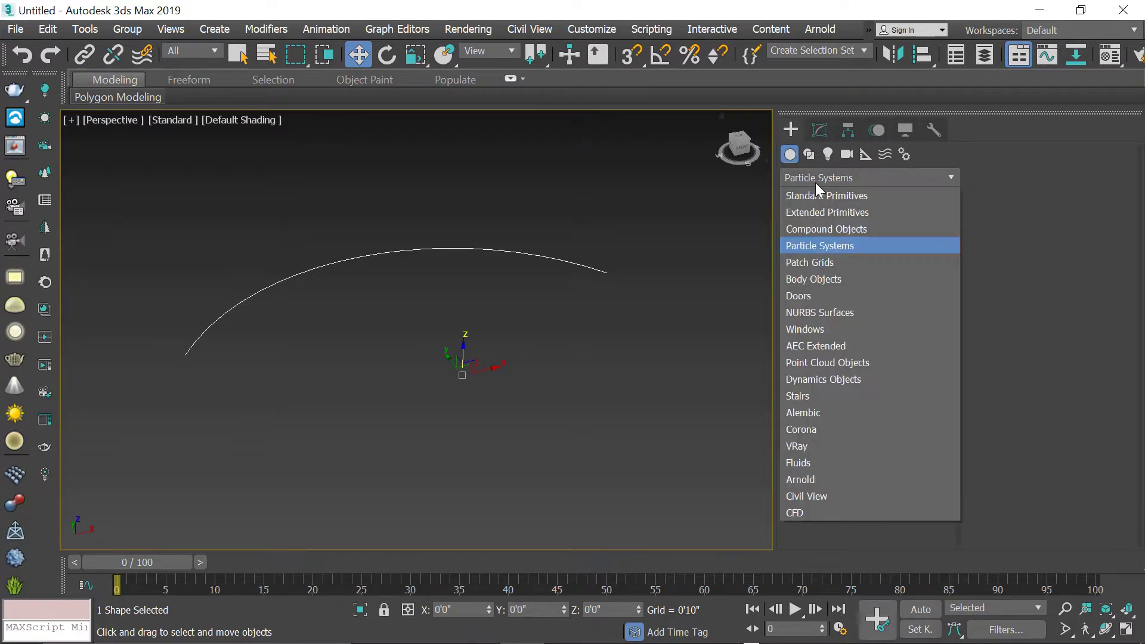
pyautogui.click(798, 195)
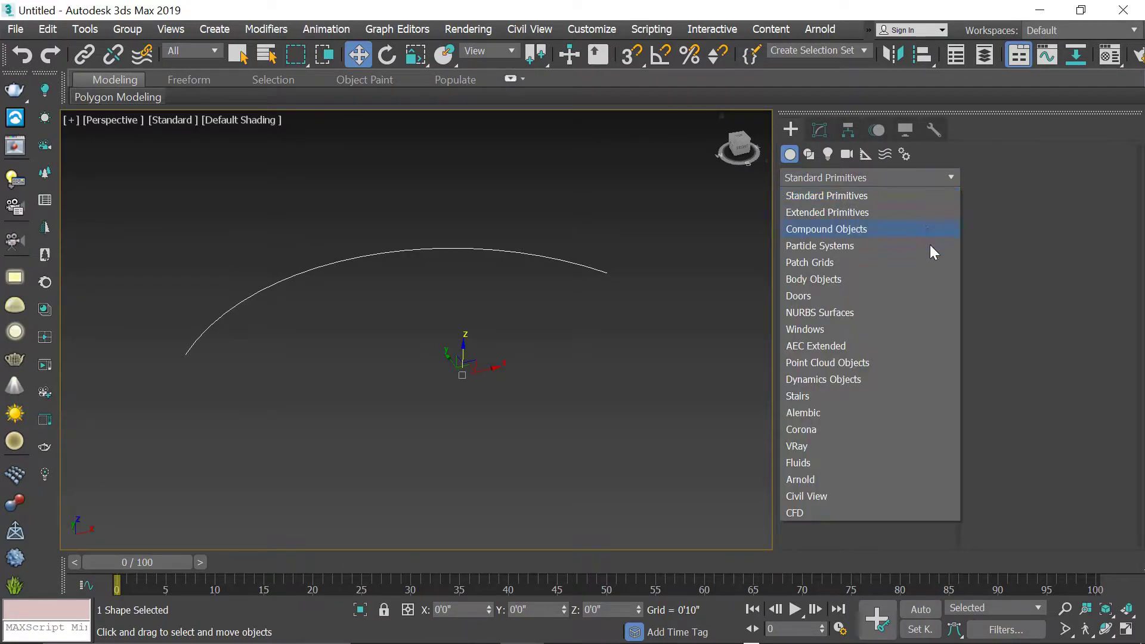
pyautogui.click(827, 347)
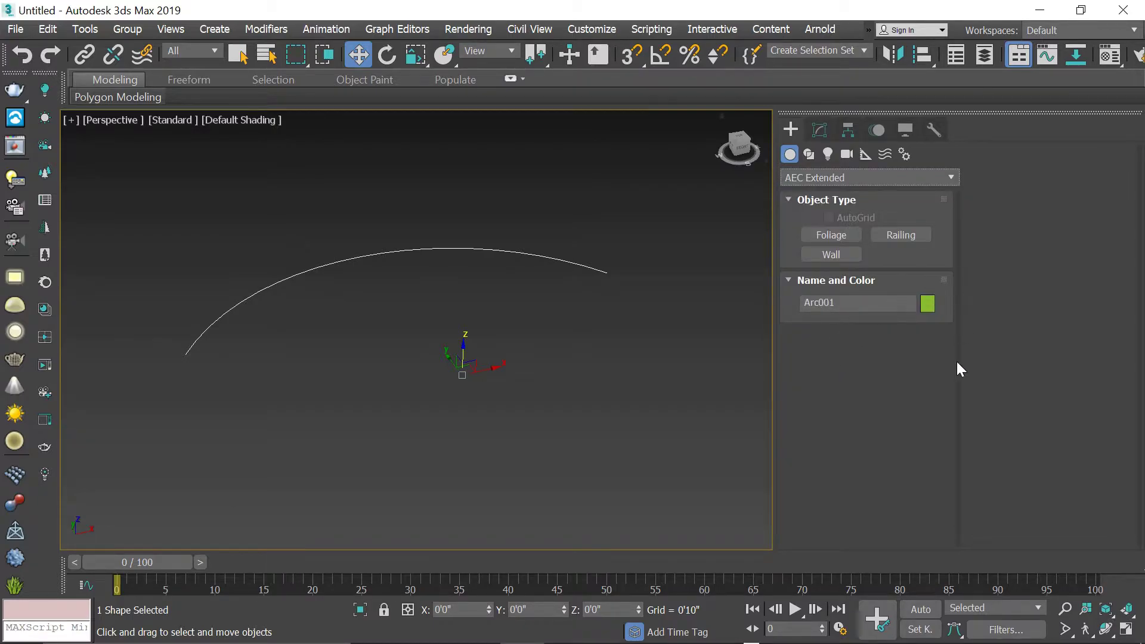
# Create a Railing that uses Arc001 as its path
pyautogui.click(893, 235)
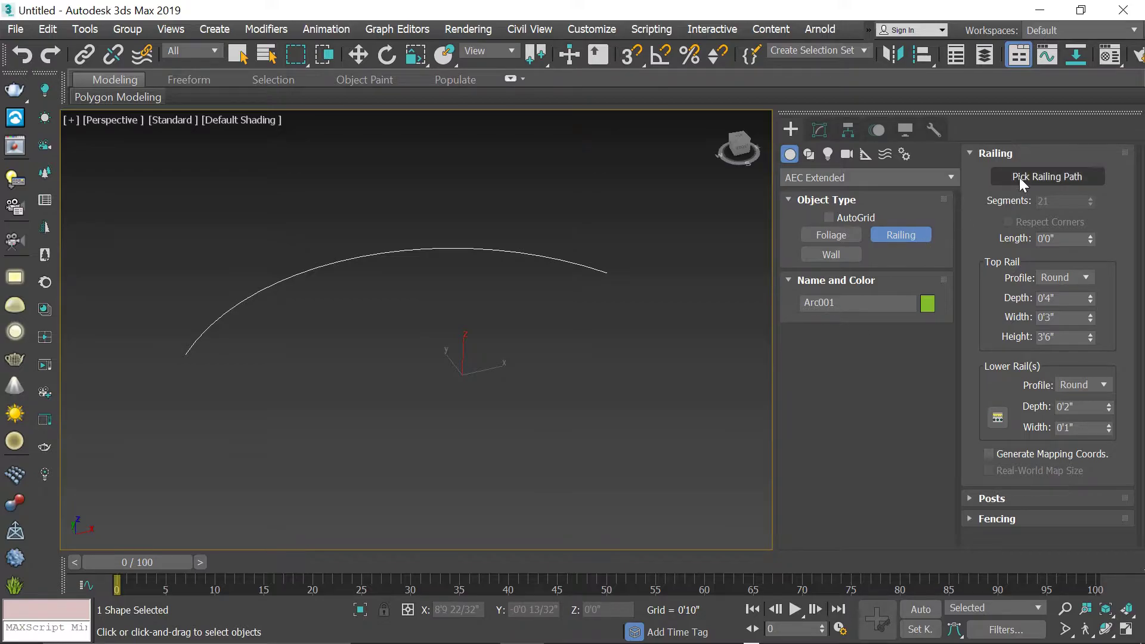
pyautogui.click(1021, 176)
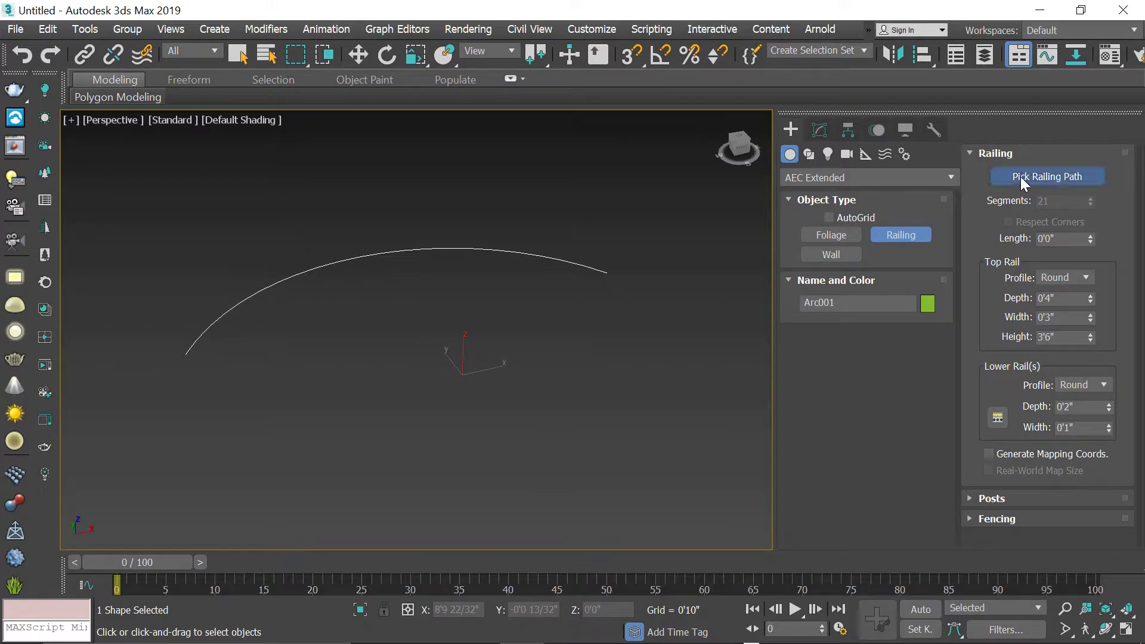
pyautogui.click(483, 248)
pyautogui.moveTo(393, 357)
pyautogui.keyDown('alt'); pyautogui.mouseDown(button='middle')
pyautogui.moveTo(363, 309)
pyautogui.moveTo(258, 335)
pyautogui.moveTo(427, 312)
pyautogui.moveTo(386, 279)
pyautogui.moveTo(361, 336)
pyautogui.moveTo(358, 327)
pyautogui.moveTo(429, 334)
pyautogui.mouseUp(button='middle'); pyautogui.keyUp('alt')
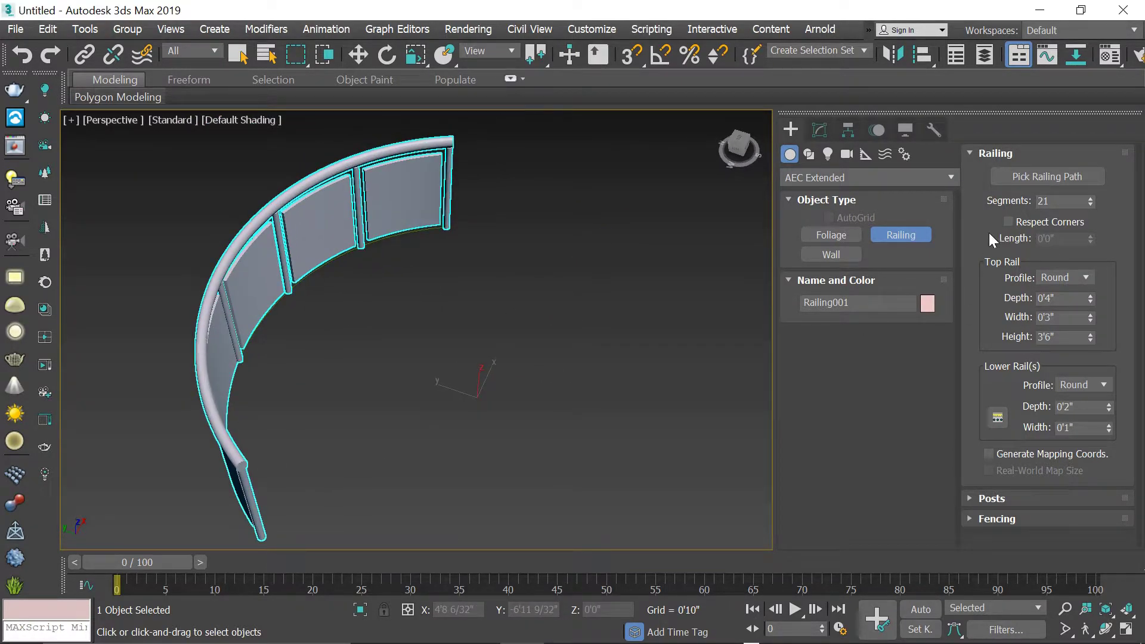
# In the railing's Modify settings, keep Round profiles for the top rail and posts
pyautogui.click(820, 130)
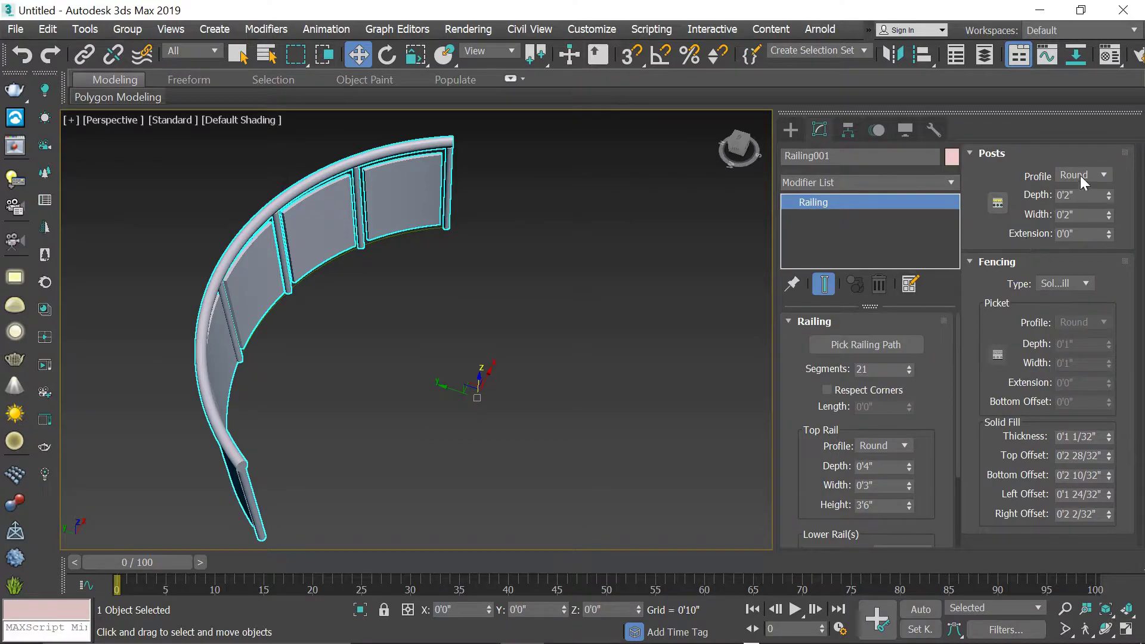
pyautogui.click(1080, 176)
pyautogui.click(1070, 283)
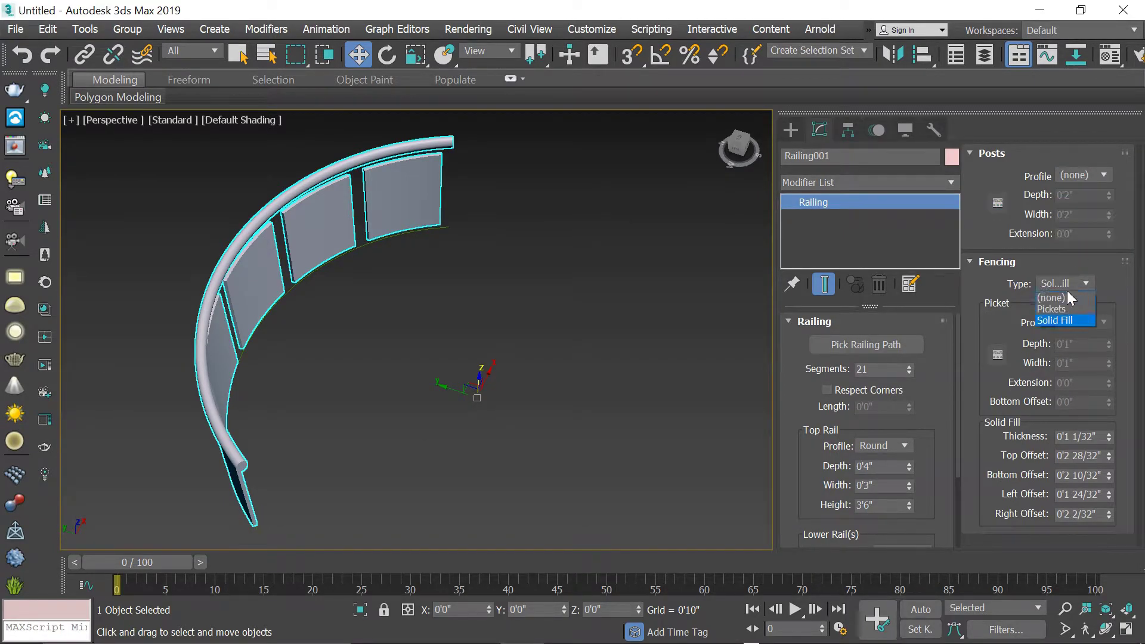
pyautogui.moveTo(537, 340)
pyautogui.keyDown('alt'); pyautogui.mouseDown(button='middle')
pyautogui.moveTo(486, 337)
pyautogui.moveTo(515, 369)
pyautogui.moveTo(537, 347)
pyautogui.mouseUp(button='middle'); pyautogui.keyUp('alt')
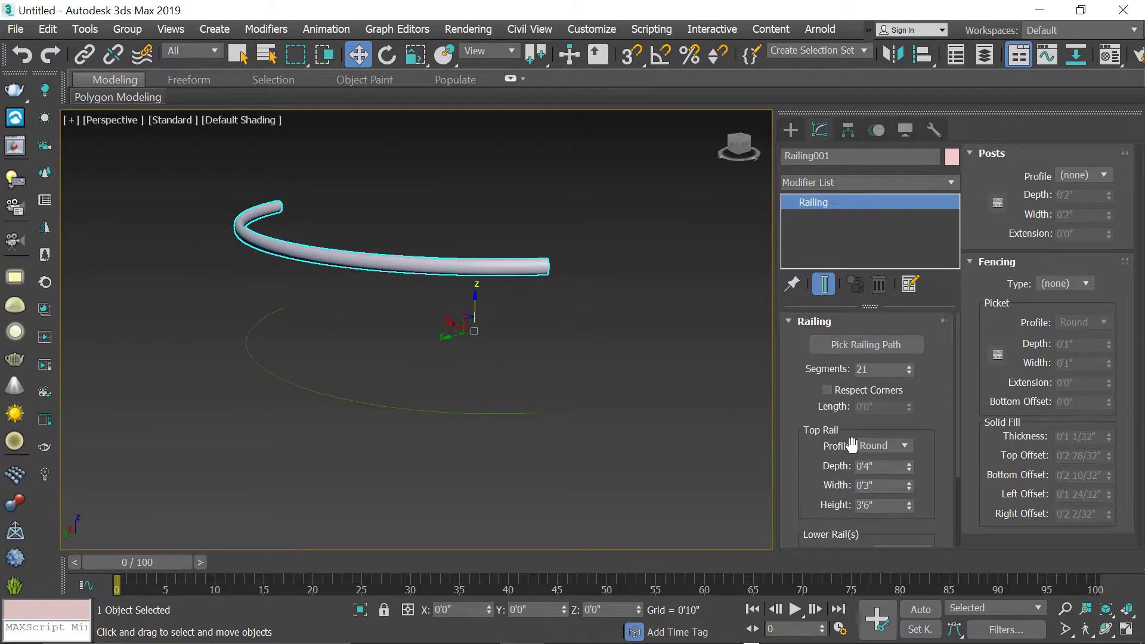
pyautogui.click(889, 445)
pyautogui.click(884, 469)
pyautogui.click(1092, 178)
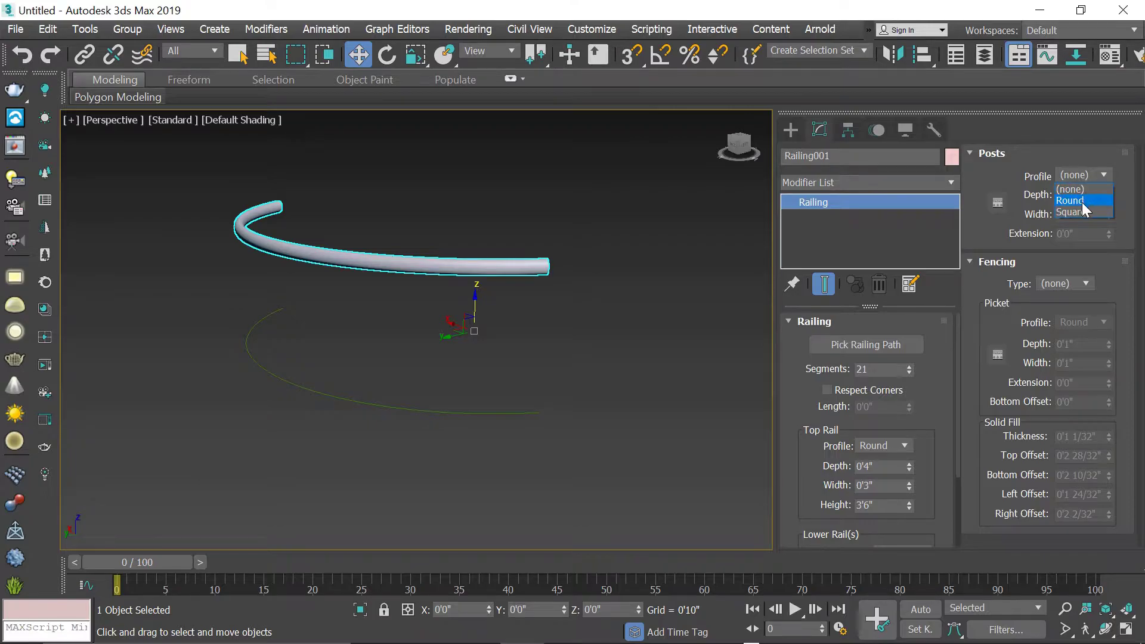
pyautogui.click(1082, 202)
# Set the Fencing type to Solid Fill after briefly trying Pickets
pyautogui.click(1068, 283)
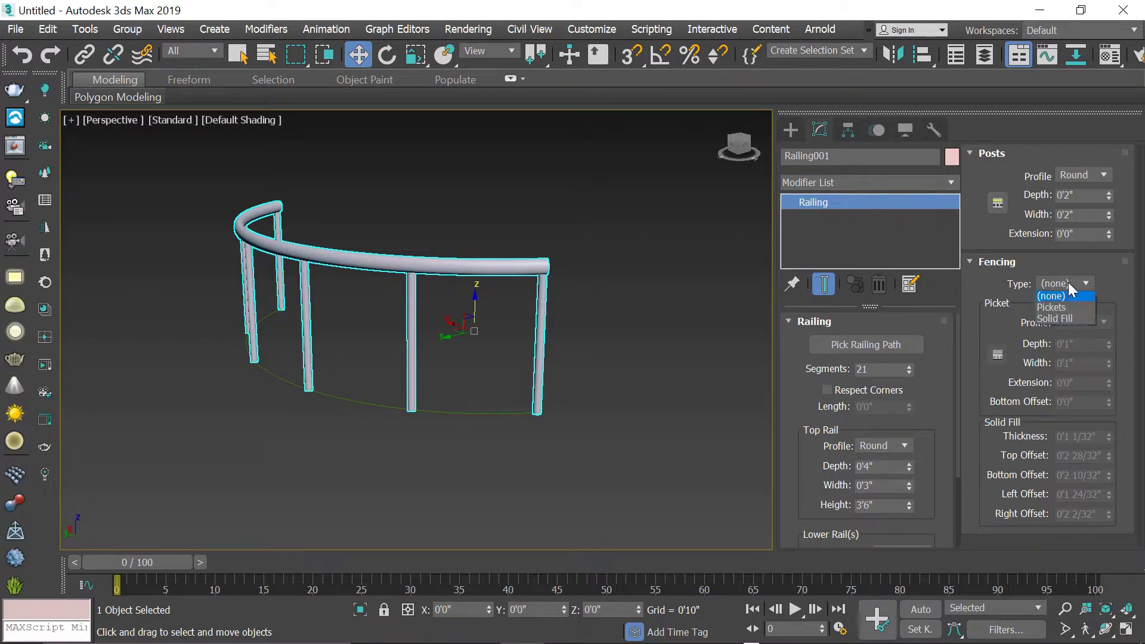
pyautogui.click(1068, 307)
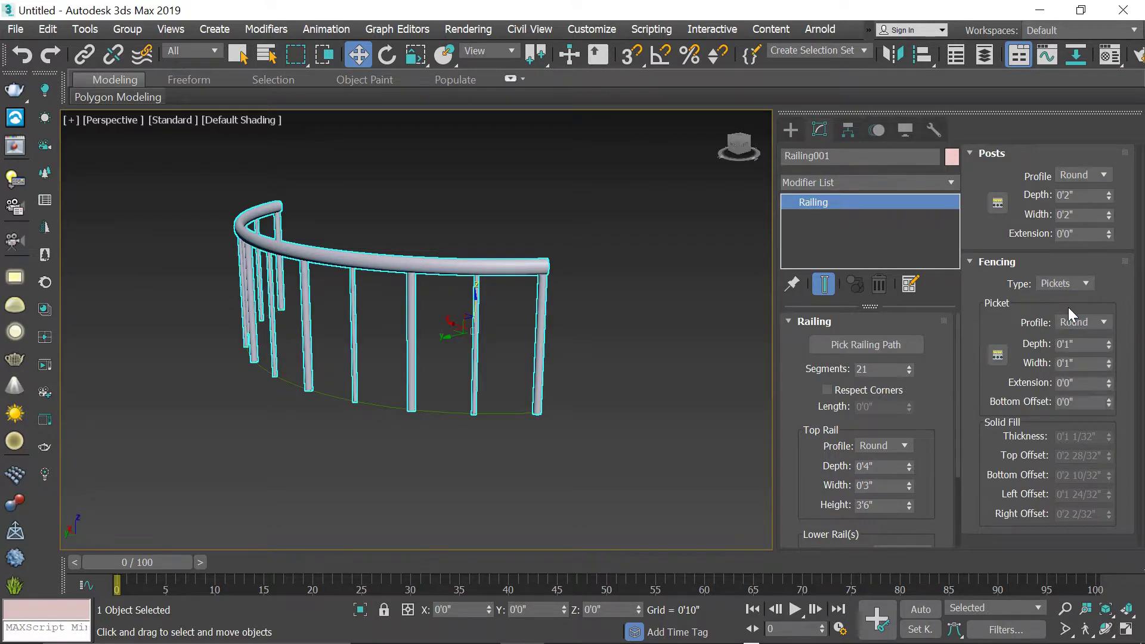
pyautogui.click(1063, 285)
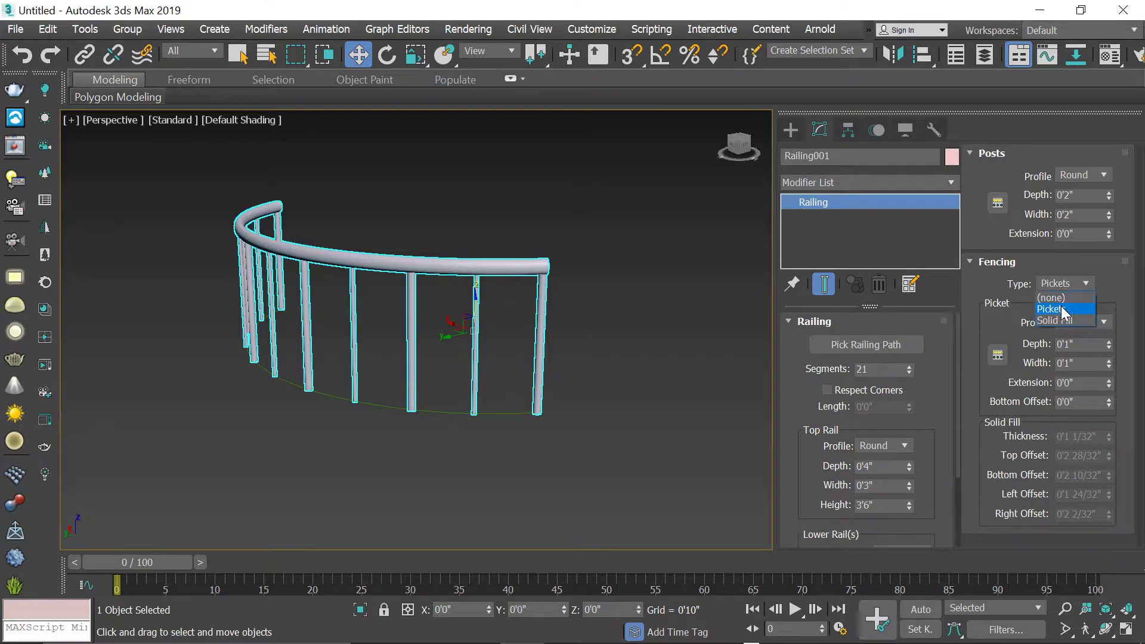
pyautogui.click(1064, 298)
pyautogui.click(1071, 322)
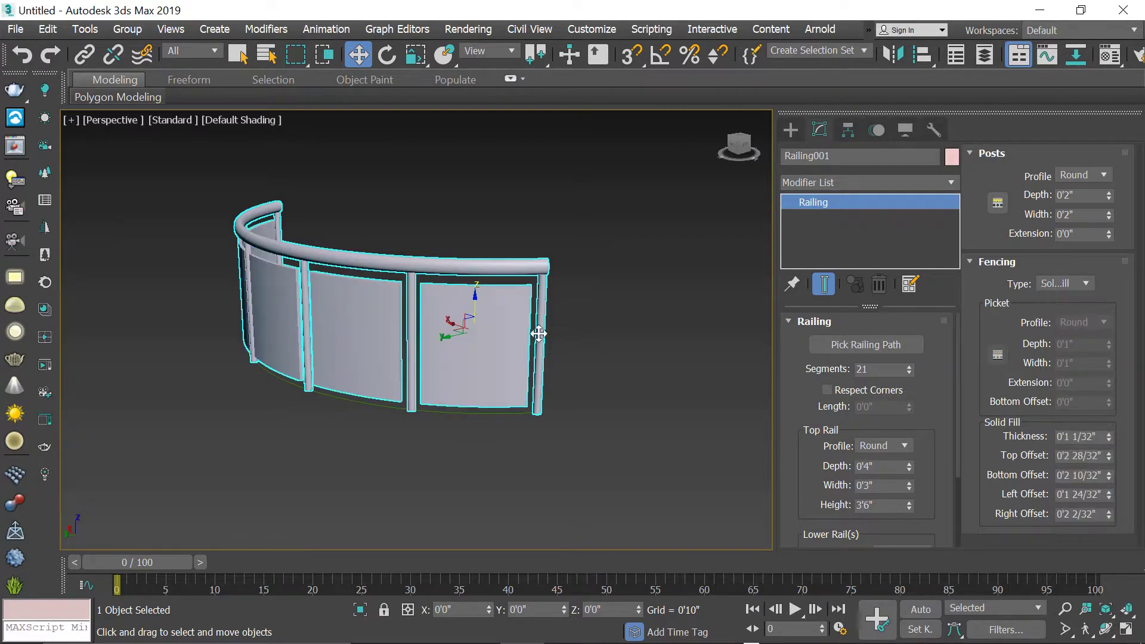
pyautogui.moveTo(538, 327)
pyautogui.keyDown('alt'); pyautogui.mouseDown(button='middle')
pyautogui.moveTo(387, 336)
pyautogui.moveTo(393, 349)
pyautogui.moveTo(435, 332)
pyautogui.moveTo(439, 317)
pyautogui.mouseUp(button='middle'); pyautogui.keyUp('alt')
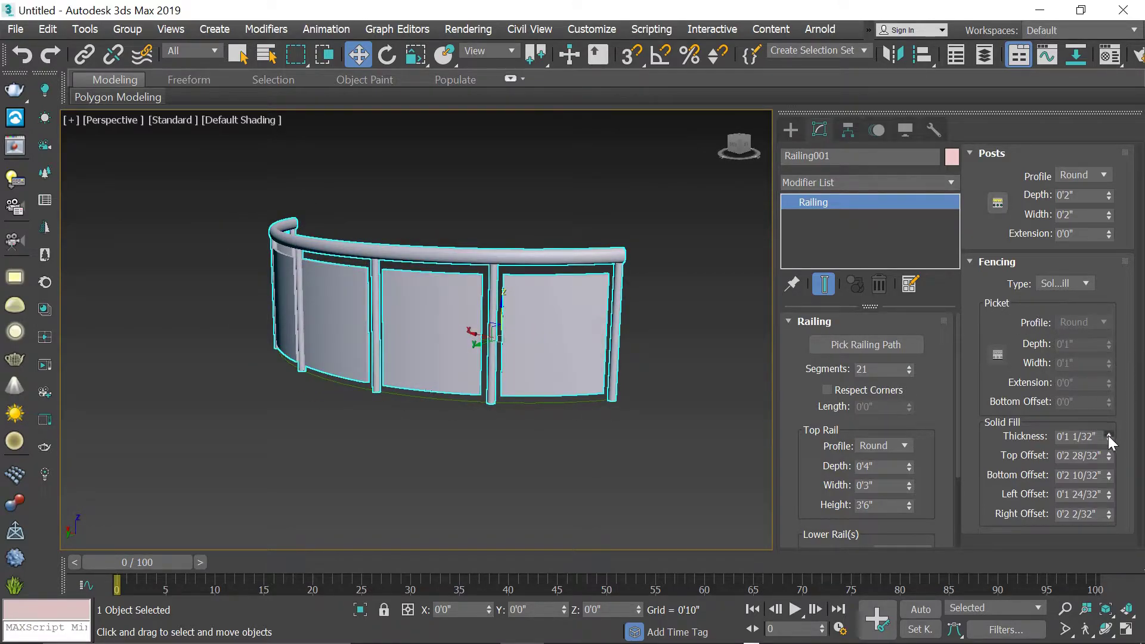
# Reduce the Solid Fill thickness to about 0'0 16/32"
pyautogui.moveTo(1108, 436)
pyautogui.mouseDown()
pyautogui.moveTo(1103, 448)
pyautogui.moveTo(1091, 231)
pyautogui.moveTo(473, 332)
pyautogui.mouseUp()
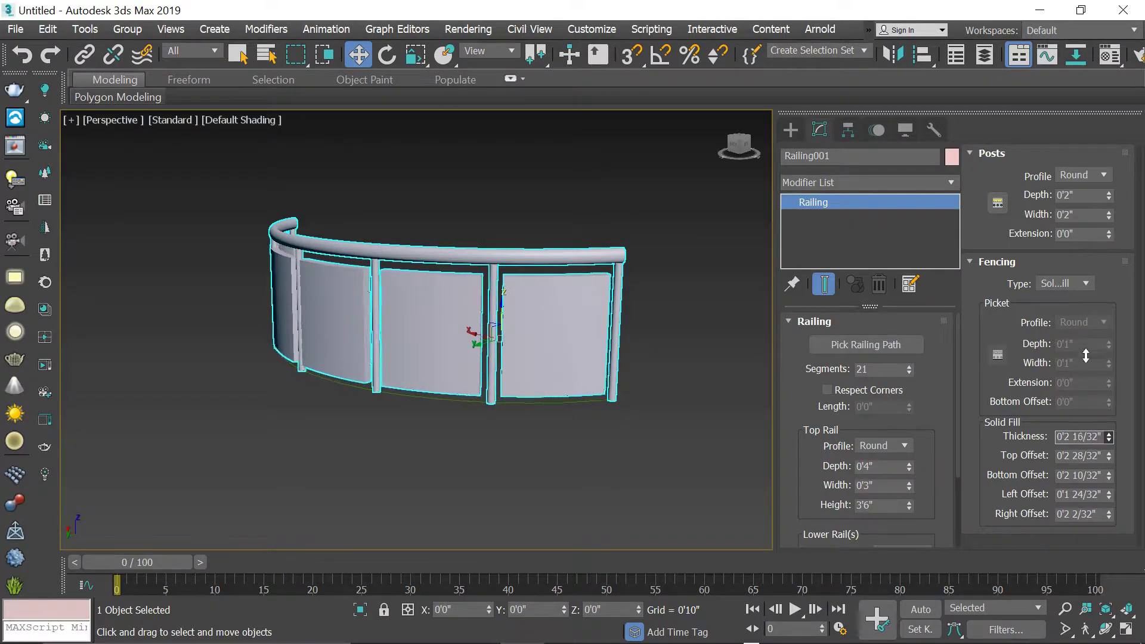
pyautogui.keyDown('alt'); pyautogui.moveTo(588, 307); pyautogui.dragTo(554, 331, button='middle'); pyautogui.keyUp('alt')
pyautogui.scroll(10, 443, 370)
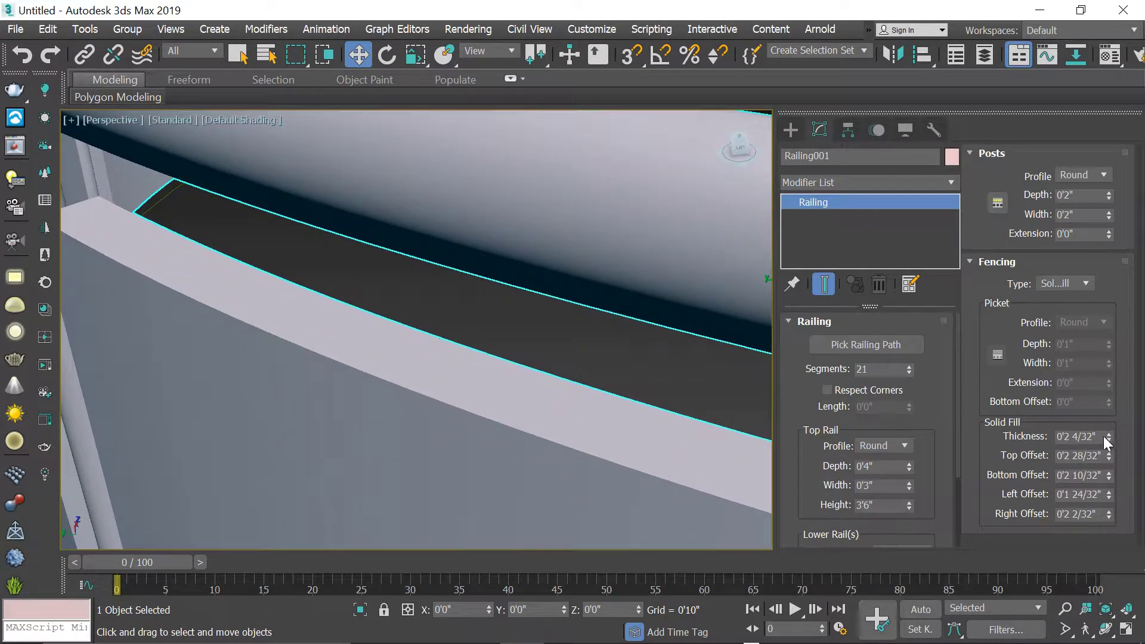
pyautogui.moveTo(1109, 435); pyautogui.dragTo(1119, 482)
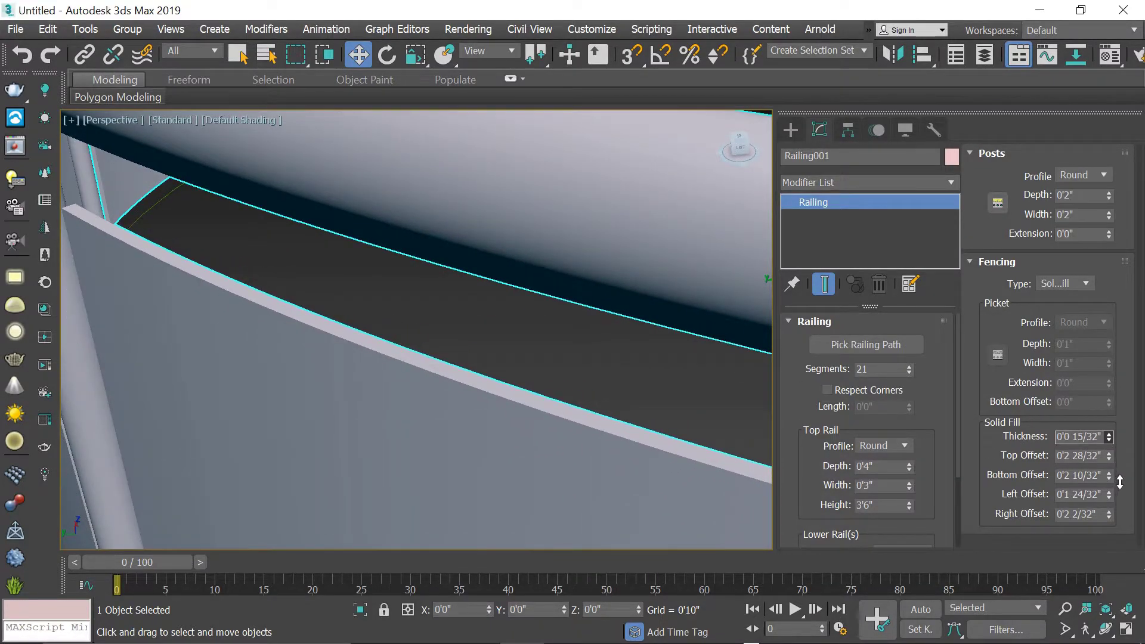
pyautogui.scroll(-10, 579, 334)
pyautogui.keyDown('alt'); pyautogui.moveTo(563, 375); pyautogui.dragTo(584, 312, button='middle'); pyautogui.keyUp('alt')
pyautogui.scroll(8, 588, 309)
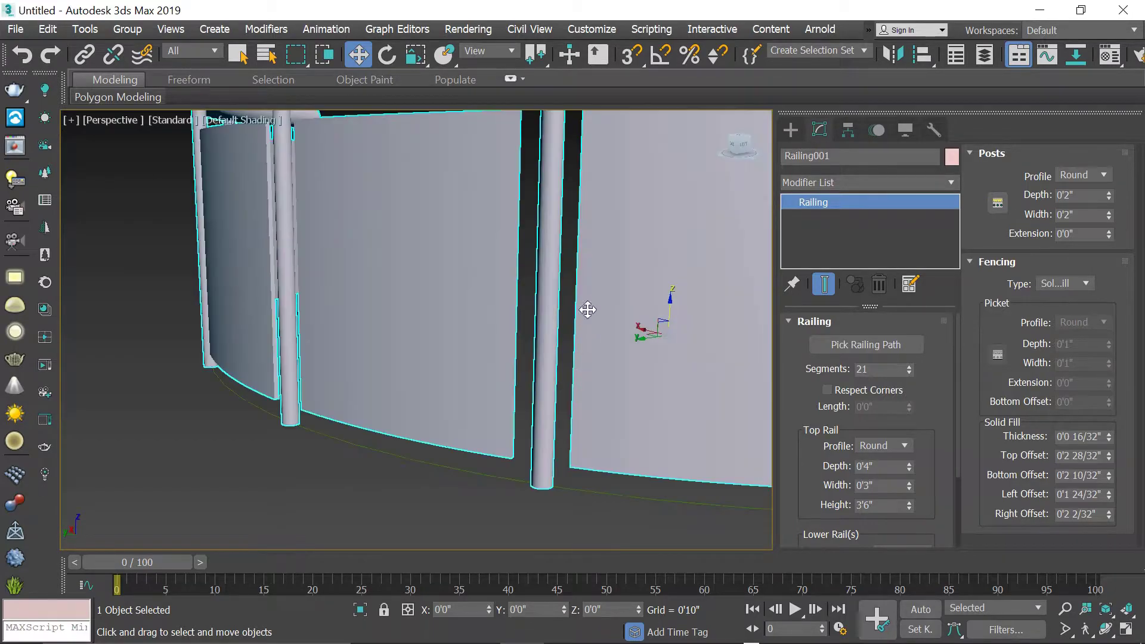
# Adjust the Solid Fill top, bottom, left and right offsets to inset the panels
pyautogui.moveTo(1108, 458); pyautogui.dragTo(1108, 447)
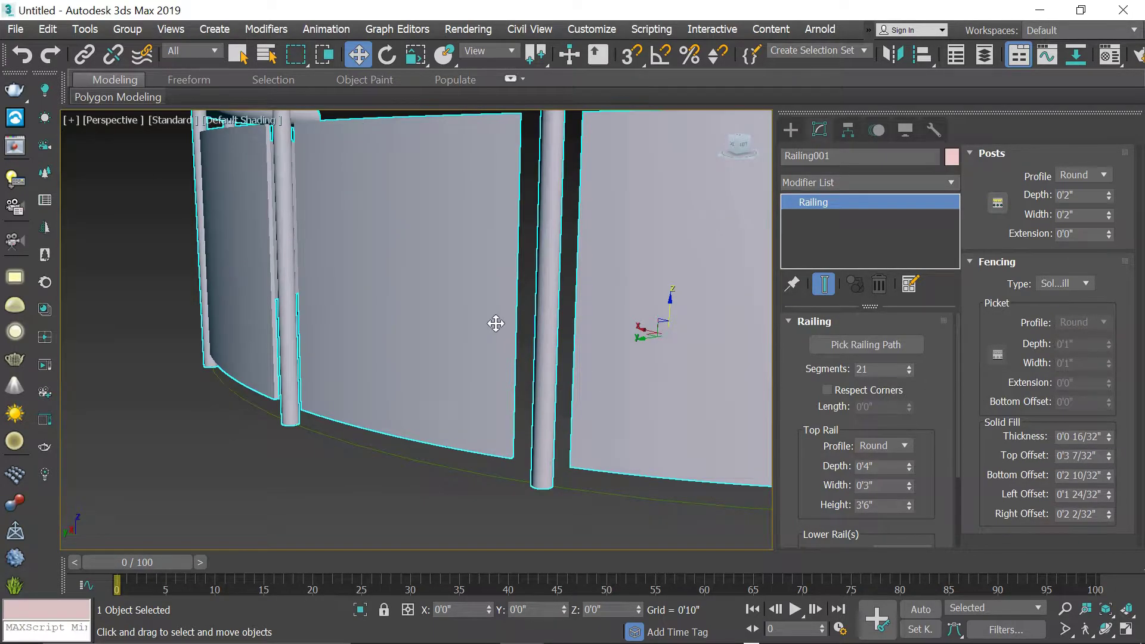
pyautogui.keyDown('alt'); pyautogui.moveTo(493, 325); pyautogui.dragTo(379, 373, button='middle'); pyautogui.keyUp('alt')
pyautogui.moveTo(1110, 456); pyautogui.dragTo(1115, 483)
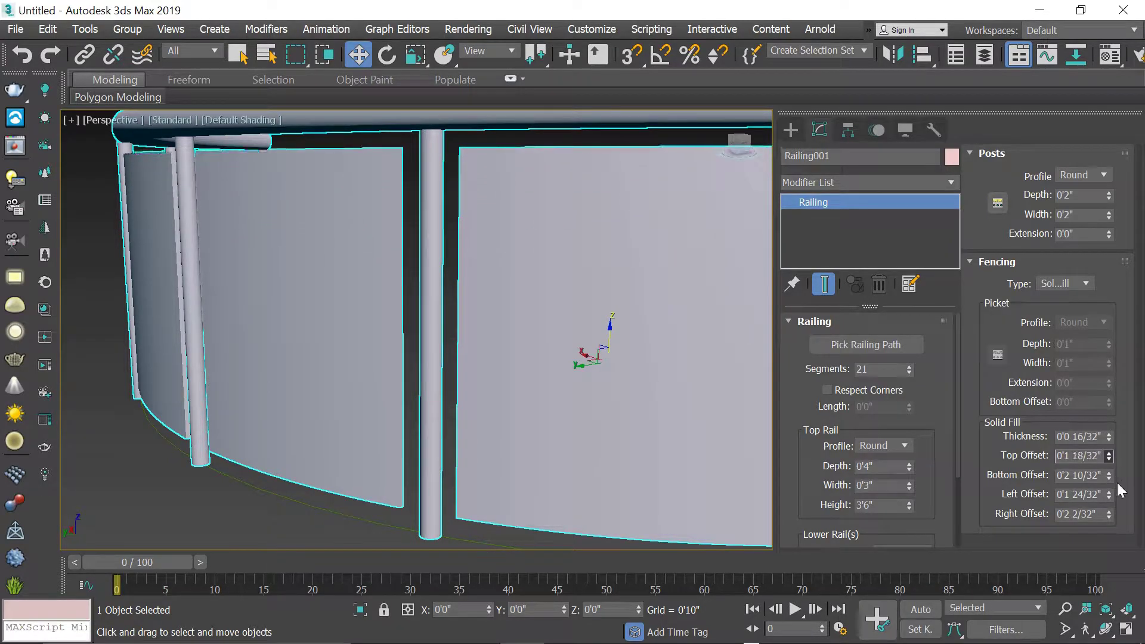
pyautogui.keyDown('alt'); pyautogui.moveTo(595, 358); pyautogui.dragTo(527, 379, button='middle'); pyautogui.keyUp('alt')
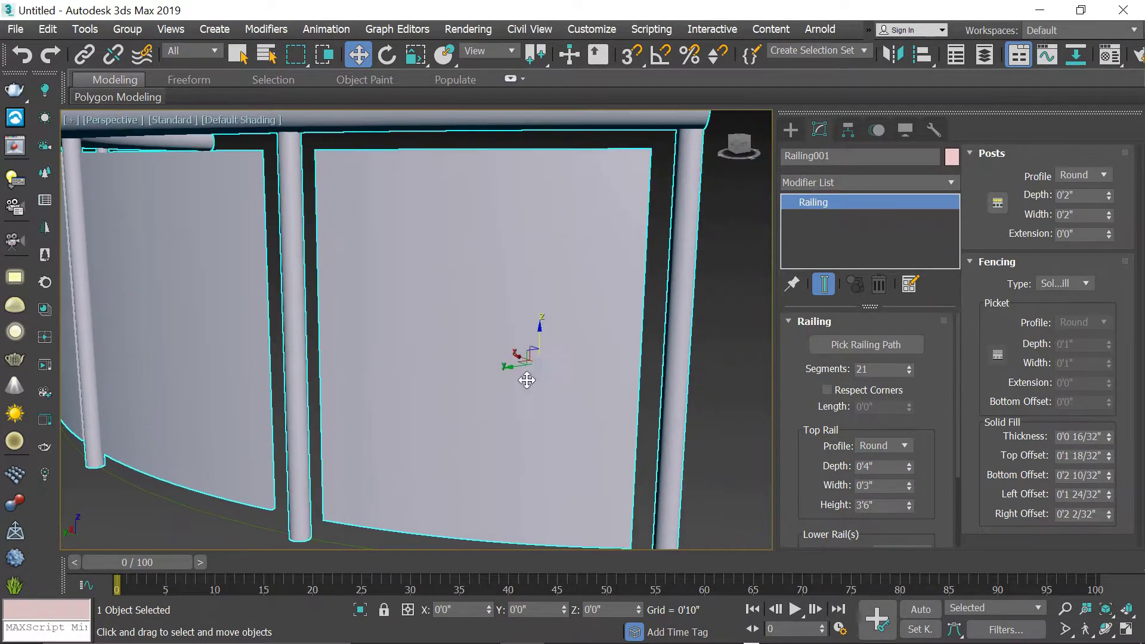
pyautogui.press('z')
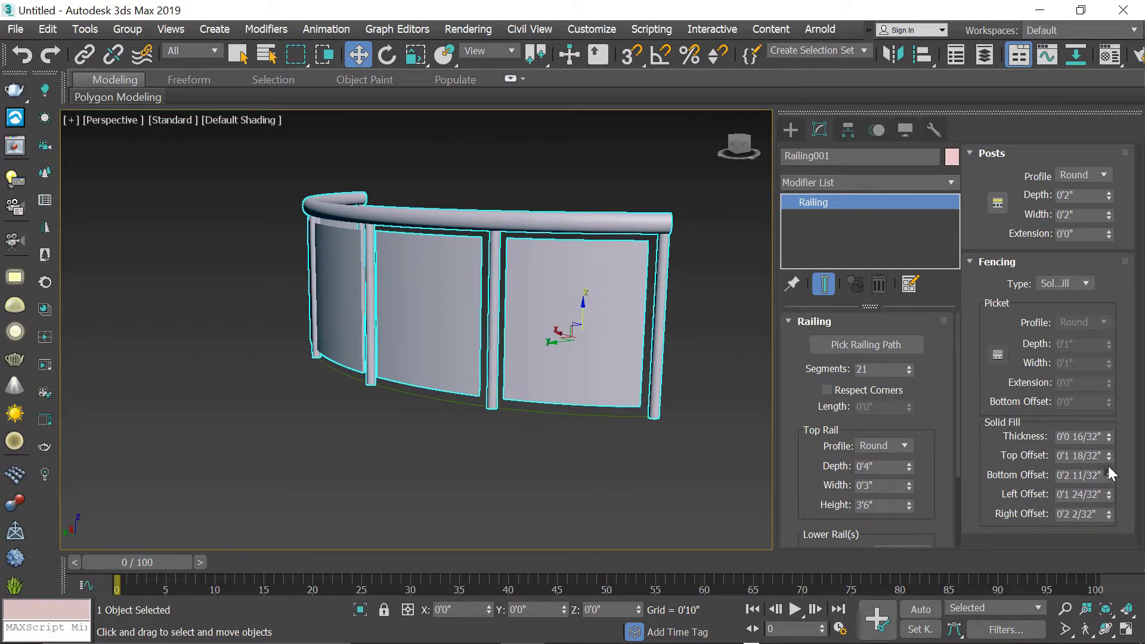
pyautogui.moveTo(1111, 473); pyautogui.dragTo(1098, 454)
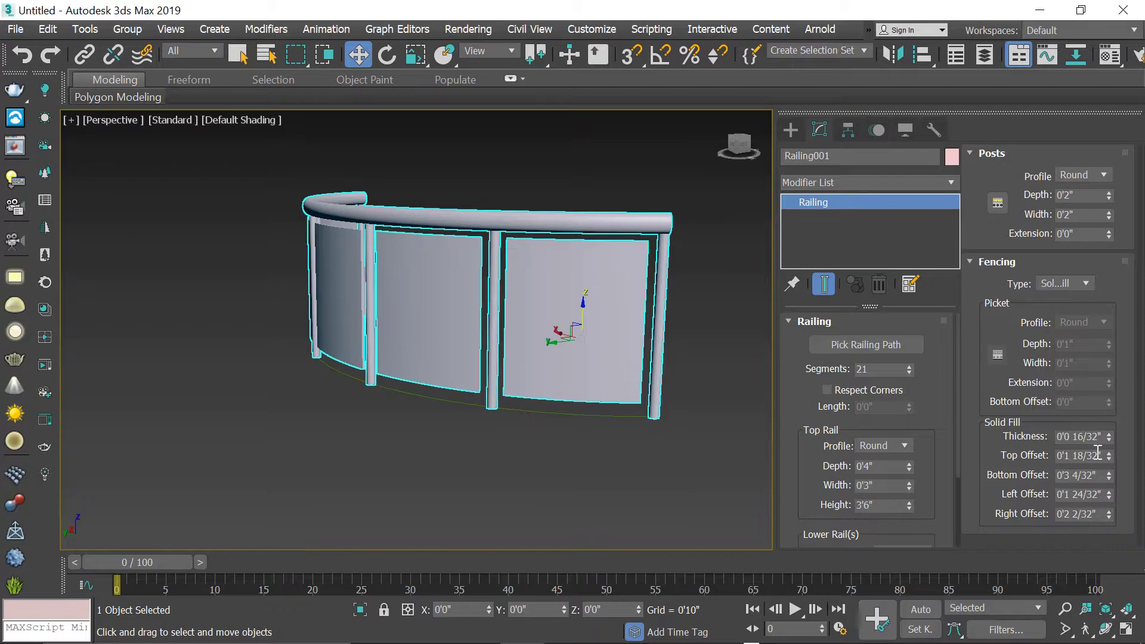
pyautogui.moveTo(1111, 495); pyautogui.dragTo(1109, 501)
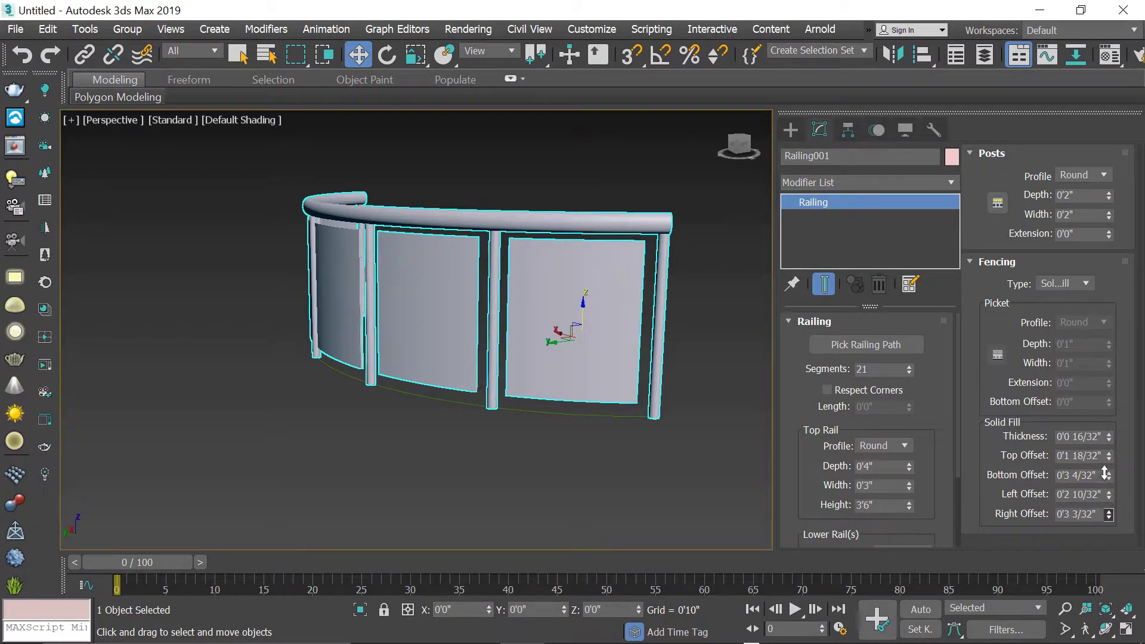
pyautogui.moveTo(529, 313)
pyautogui.keyDown('alt'); pyautogui.mouseDown(button='middle')
pyautogui.moveTo(473, 307)
pyautogui.moveTo(537, 302)
pyautogui.moveTo(545, 289)
pyautogui.moveTo(486, 302)
pyautogui.mouseUp(button='middle'); pyautogui.keyUp('alt')
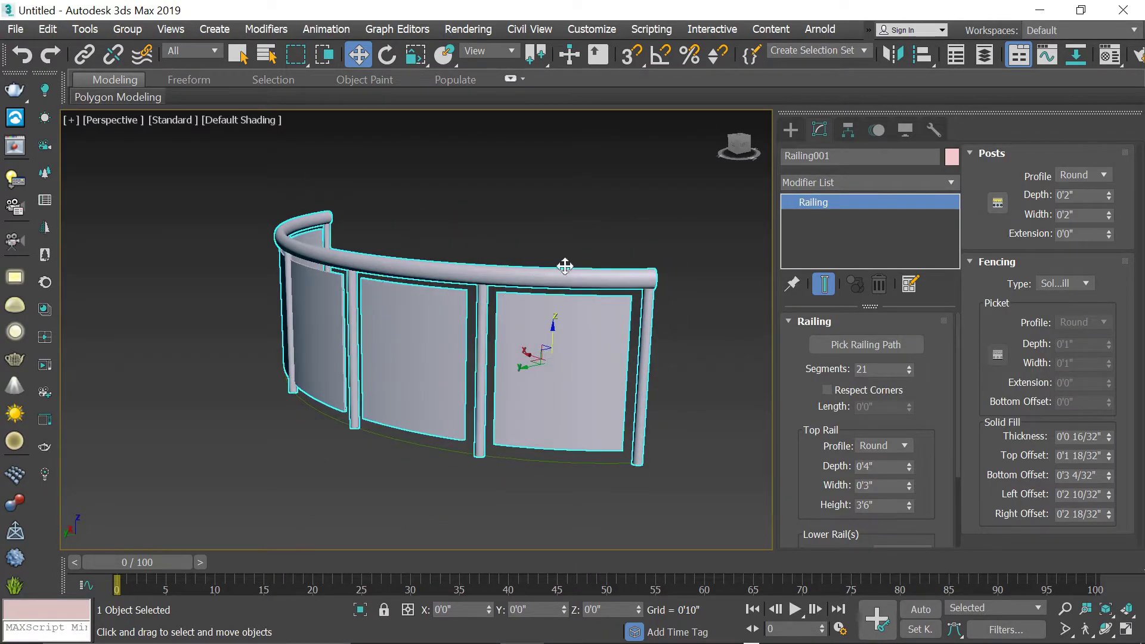
# Set the Post Spacing count to 5 and close the spacing dialog
pyautogui.click(998, 202)
pyautogui.moveTo(518, 193)
pyautogui.mouseDown()
pyautogui.moveTo(100, 162)
pyautogui.moveTo(123, 160)
pyautogui.mouseUp()
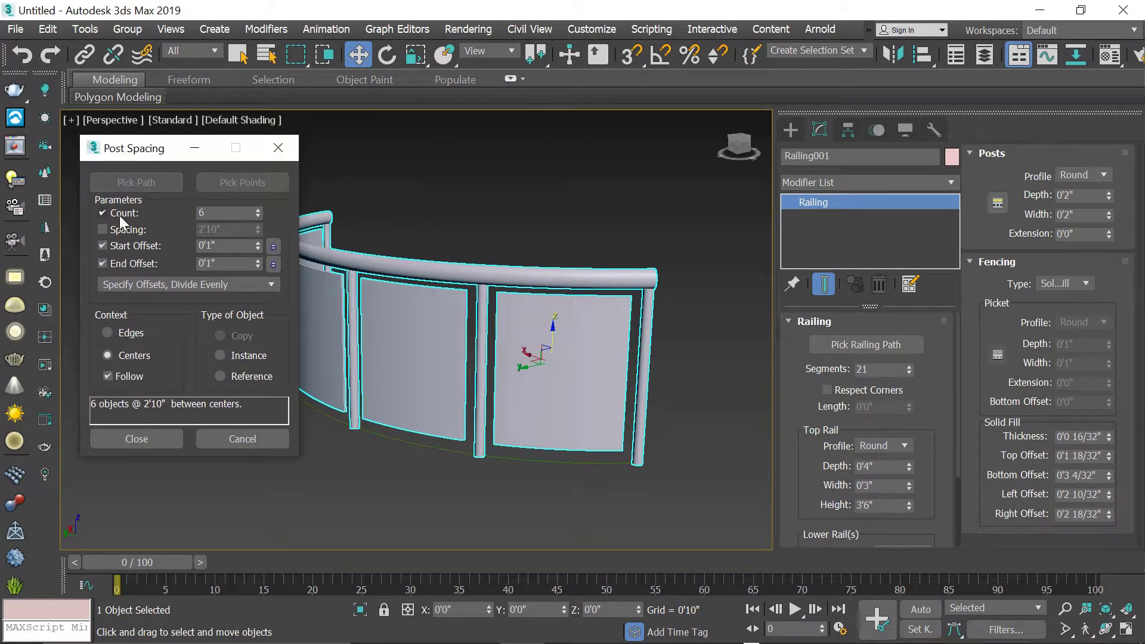
pyautogui.click(256, 217)
pyautogui.moveTo(193, 154); pyautogui.dragTo(902, 160)
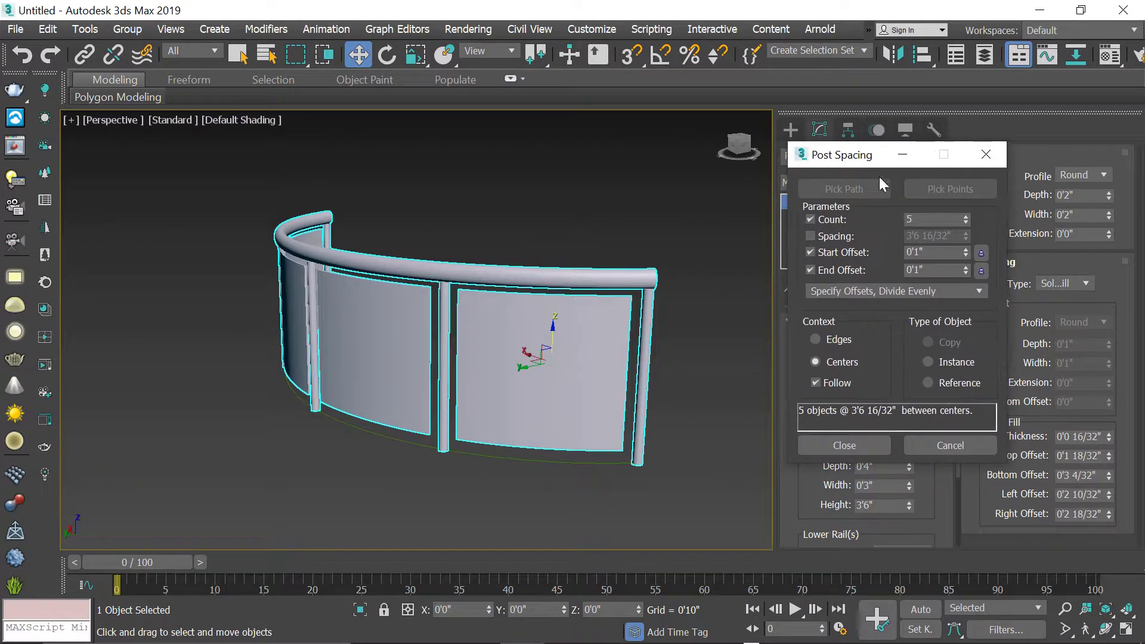
pyautogui.click(964, 223)
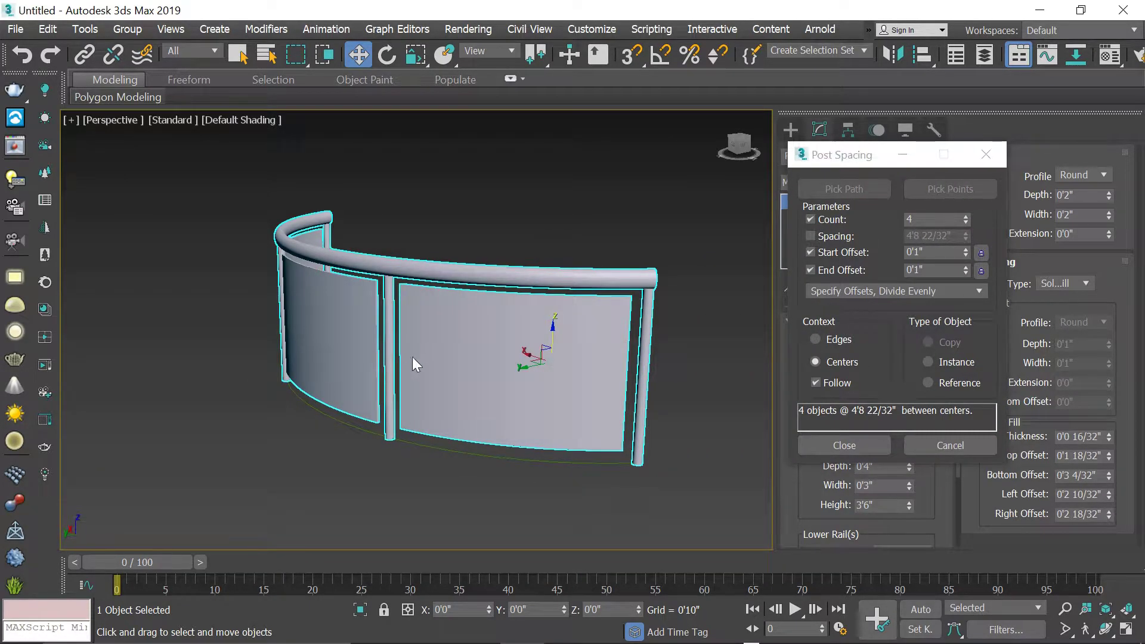
pyautogui.click(966, 223)
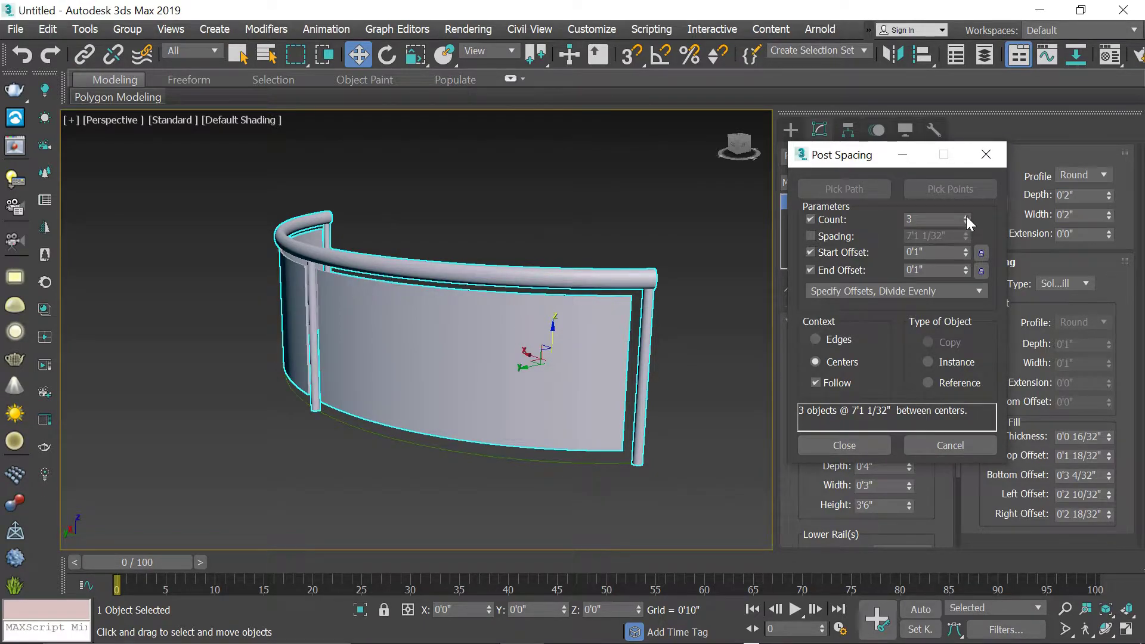
pyautogui.click(968, 216)
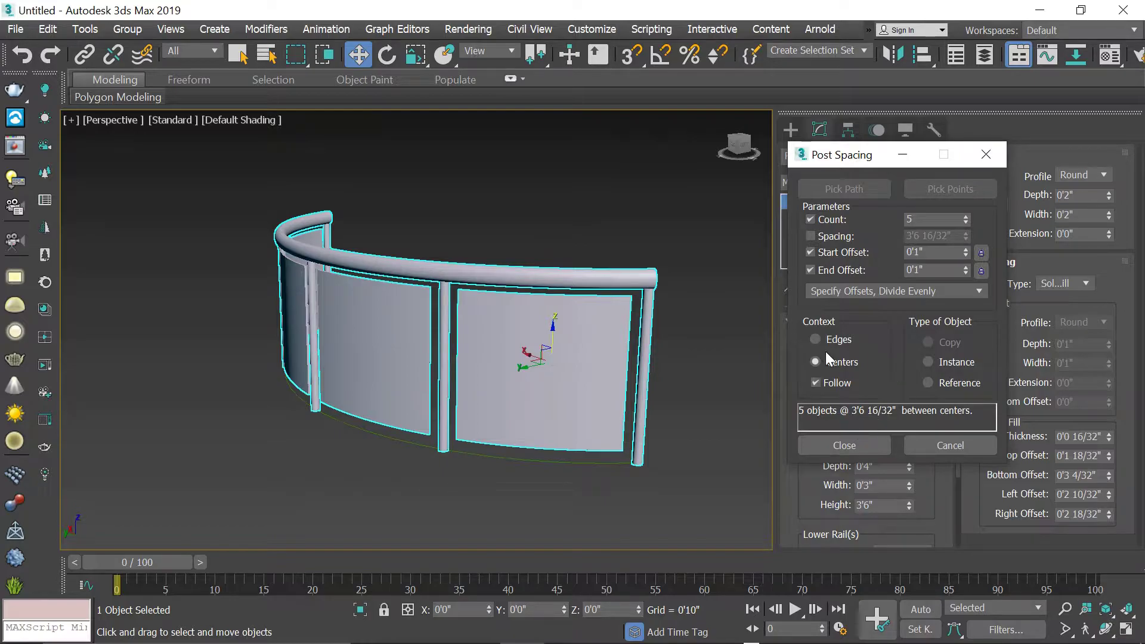
pyautogui.click(840, 442)
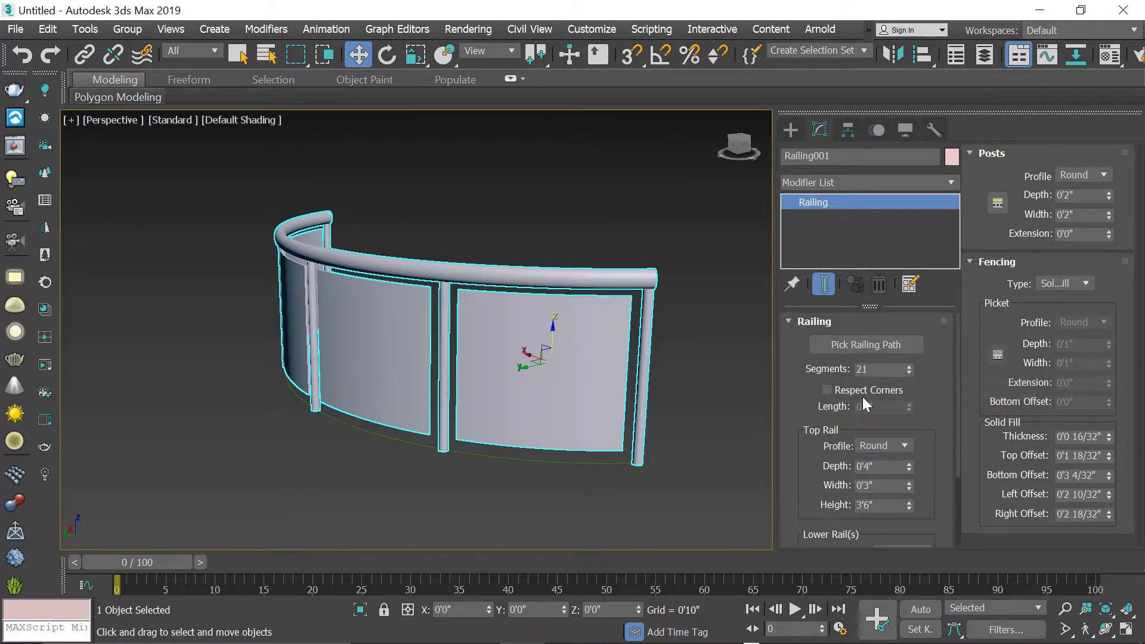
pyautogui.scroll(-3, 863, 396)
pyautogui.scroll(-1, 835, 465)
pyautogui.click(817, 481)
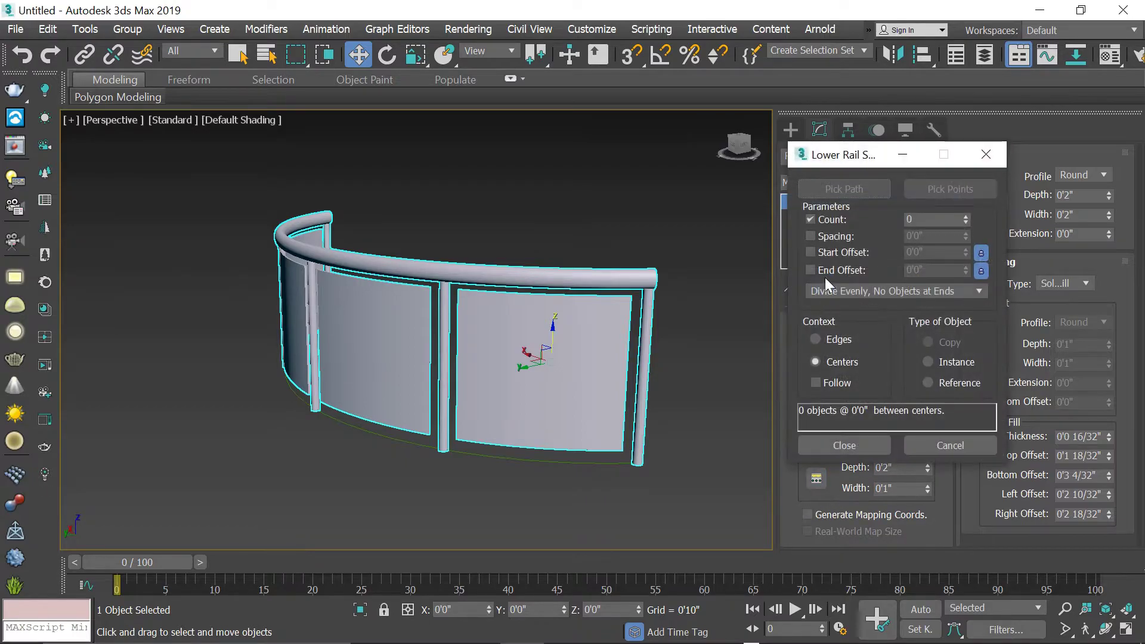
pyautogui.click(966, 216)
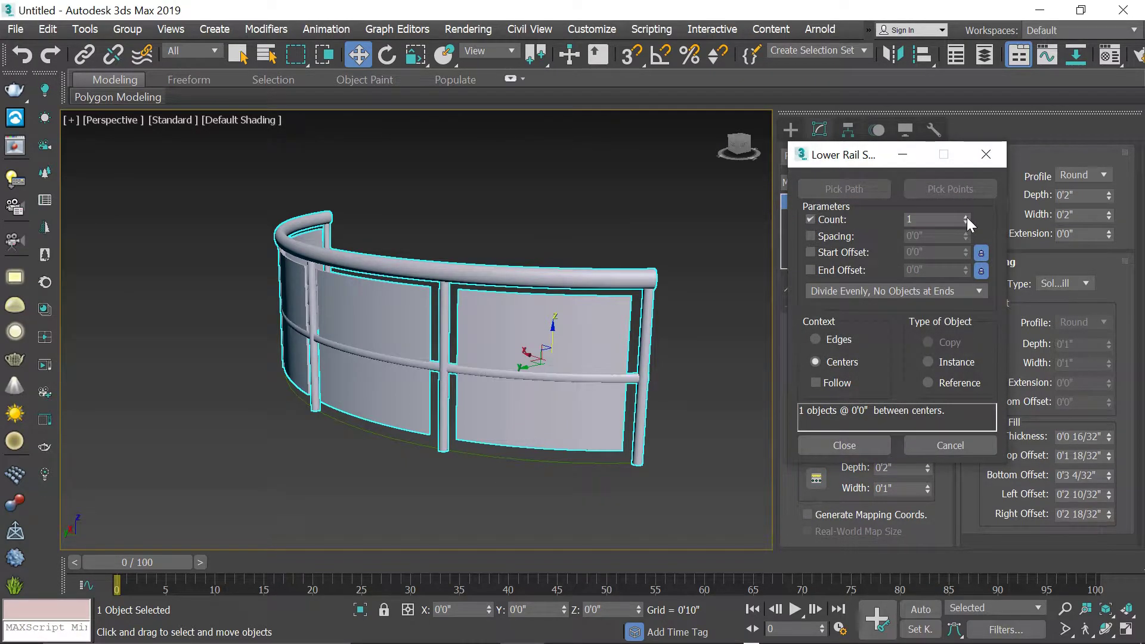
pyautogui.click(967, 216)
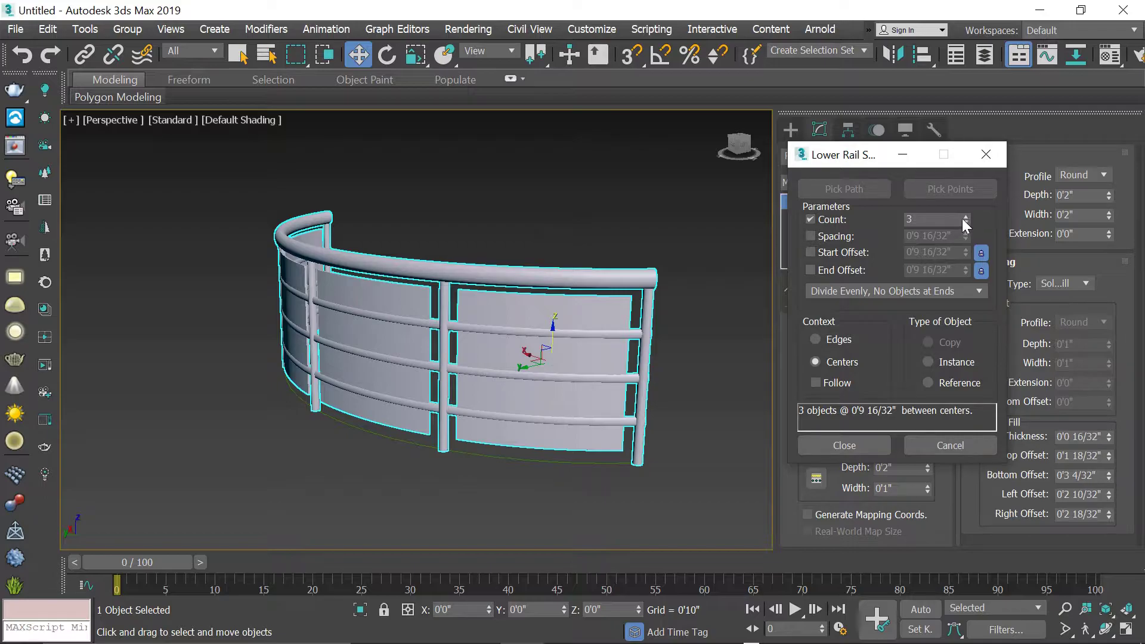
pyautogui.rightClick(966, 216)
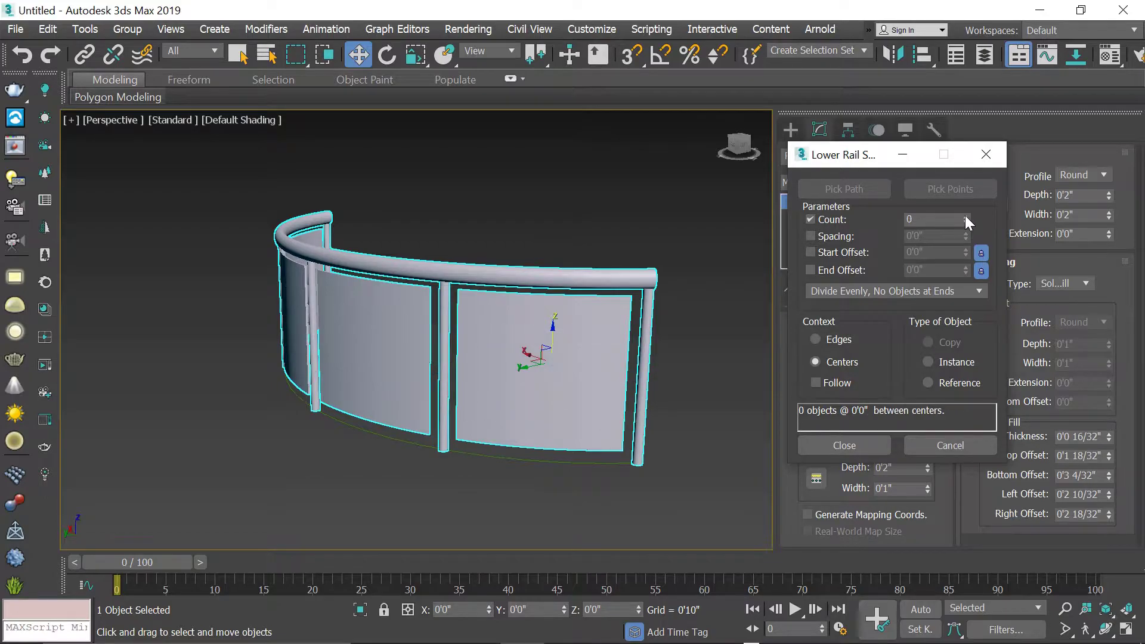
pyautogui.click(865, 445)
pyautogui.moveTo(492, 364)
pyautogui.keyDown('alt'); pyautogui.mouseDown(button='middle')
pyautogui.moveTo(553, 358)
pyautogui.moveTo(510, 361)
pyautogui.moveTo(485, 396)
pyautogui.moveTo(450, 403)
pyautogui.moveTo(455, 396)
pyautogui.mouseUp(button='middle'); pyautogui.keyUp('alt')
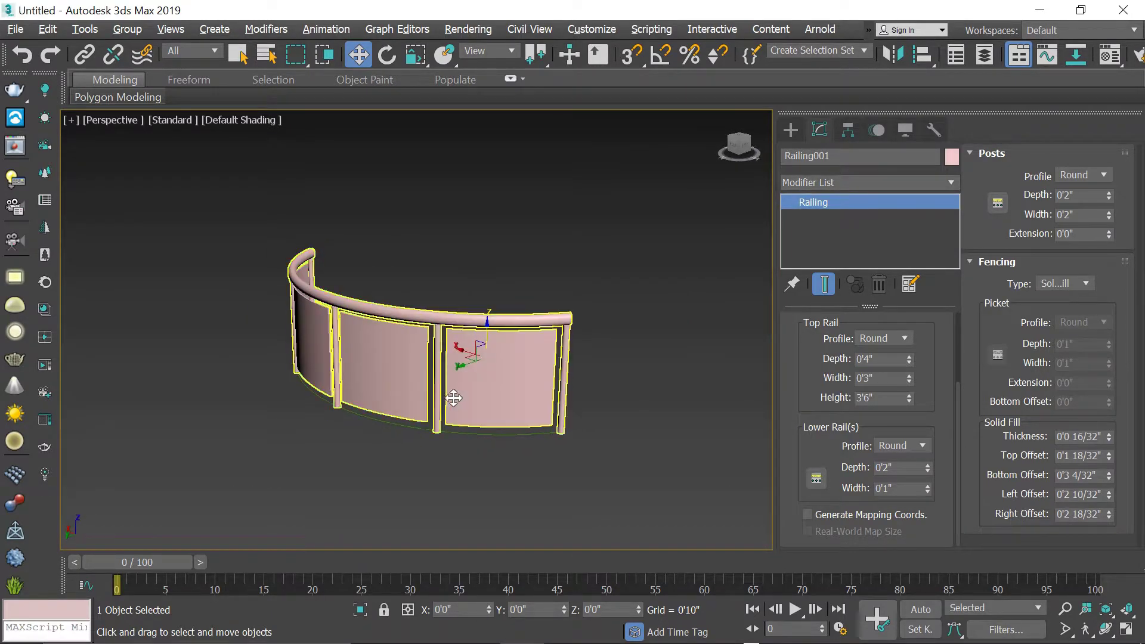
# Assign the Rail-Template material slot to Railing001 from the Material Editor
pyautogui.click(1110, 55)
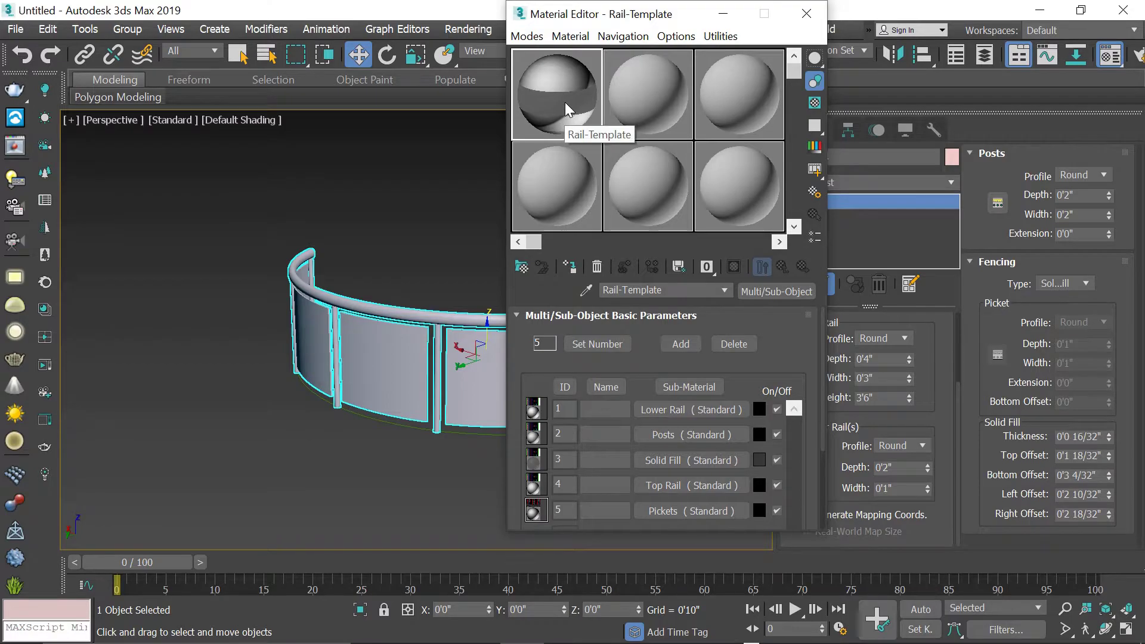
pyautogui.click(569, 266)
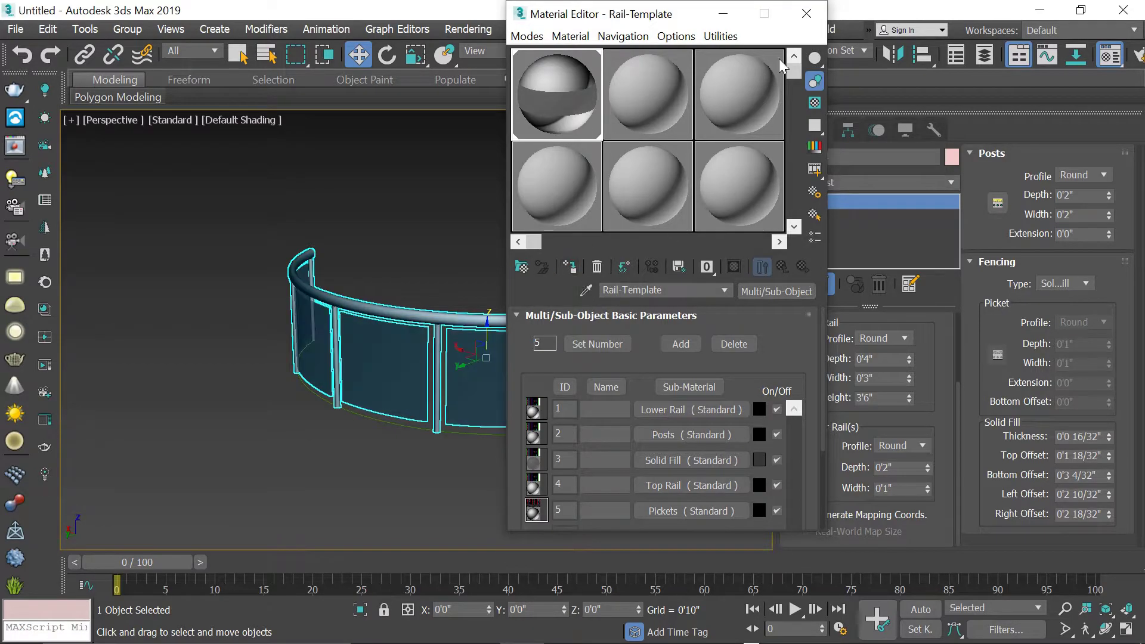
pyautogui.click(807, 14)
pyautogui.moveTo(519, 305)
pyautogui.keyDown('alt'); pyautogui.mouseDown(button='middle')
pyautogui.moveTo(616, 299)
pyautogui.moveTo(392, 373)
pyautogui.moveTo(532, 309)
pyautogui.moveTo(468, 297)
pyautogui.moveTo(489, 340)
pyautogui.mouseUp(button='middle'); pyautogui.keyUp('alt')
# Draw a large Standard Primitives Plane around the railing in the Top view
pyautogui.press('t')
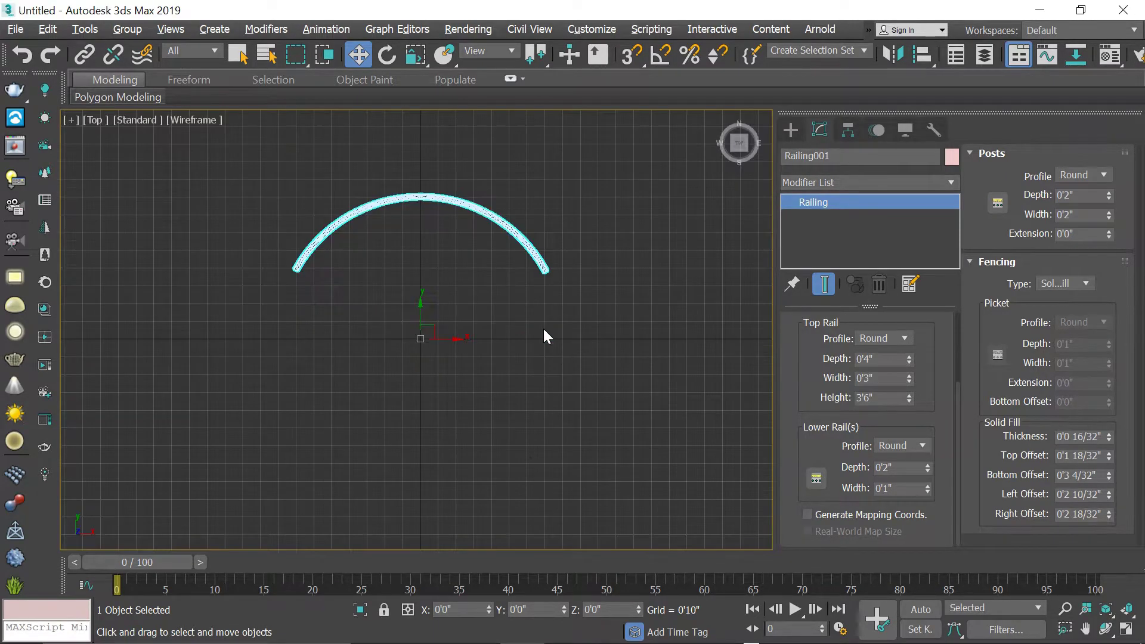
pyautogui.click(792, 131)
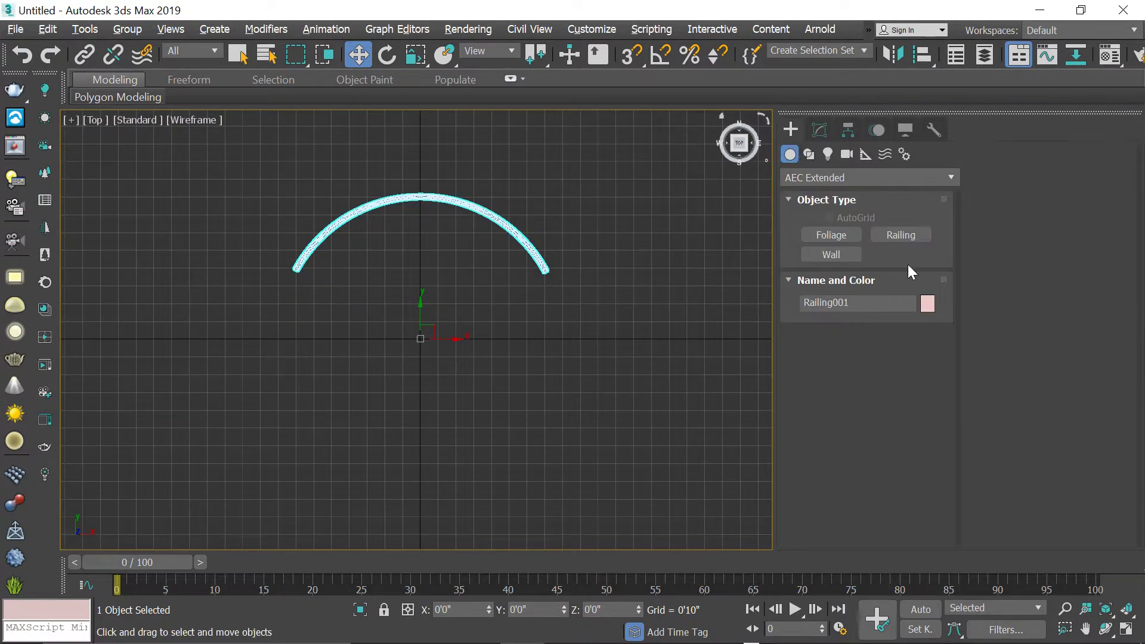
pyautogui.click(803, 177)
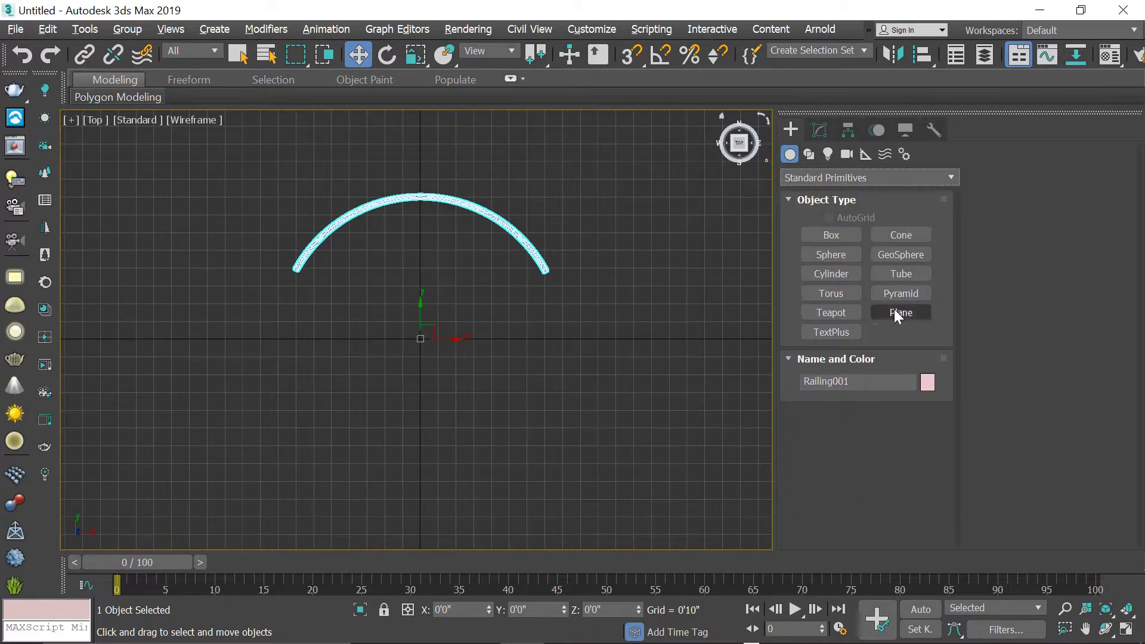
pyautogui.click(899, 312)
pyautogui.scroll(-5, 400, 307)
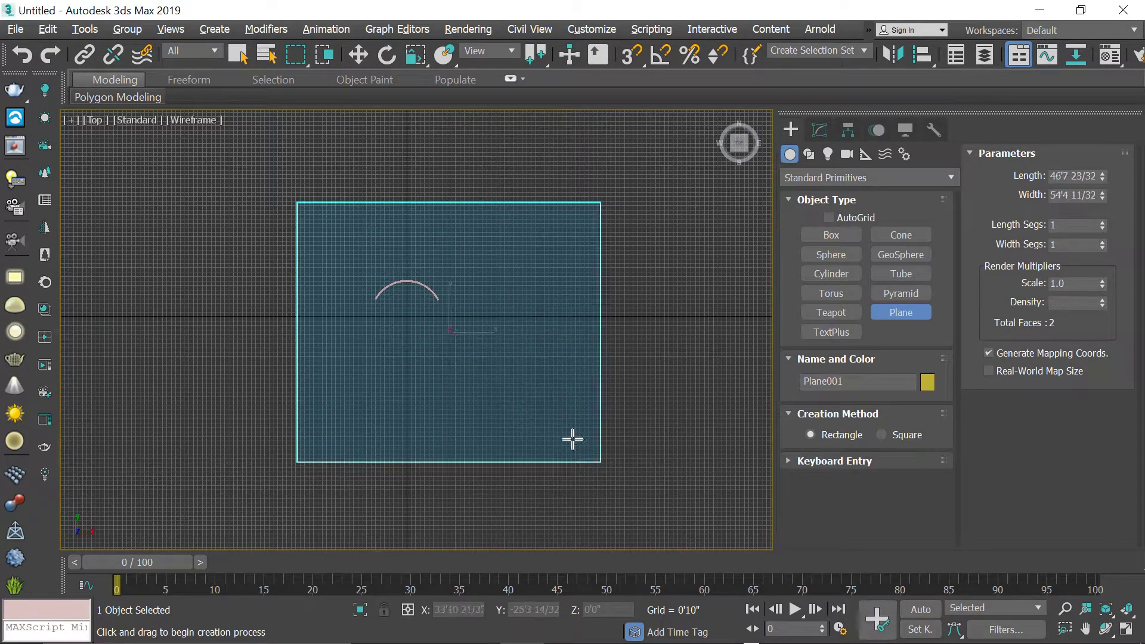
pyautogui.moveTo(296, 203); pyautogui.dragTo(564, 434)
pyautogui.press('w')
pyautogui.hotkey('alt', 'w')
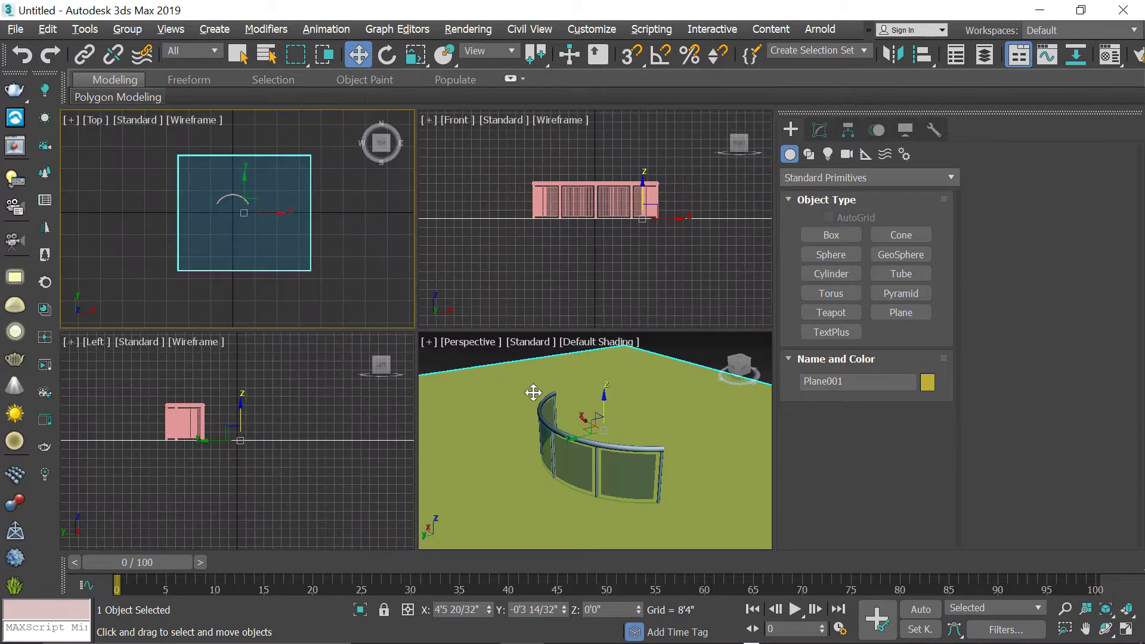
pyautogui.hotkey('alt', 'w')
pyautogui.keyDown('alt'); pyautogui.moveTo(501, 421); pyautogui.dragTo(519, 417, button='middle'); pyautogui.keyUp('alt')
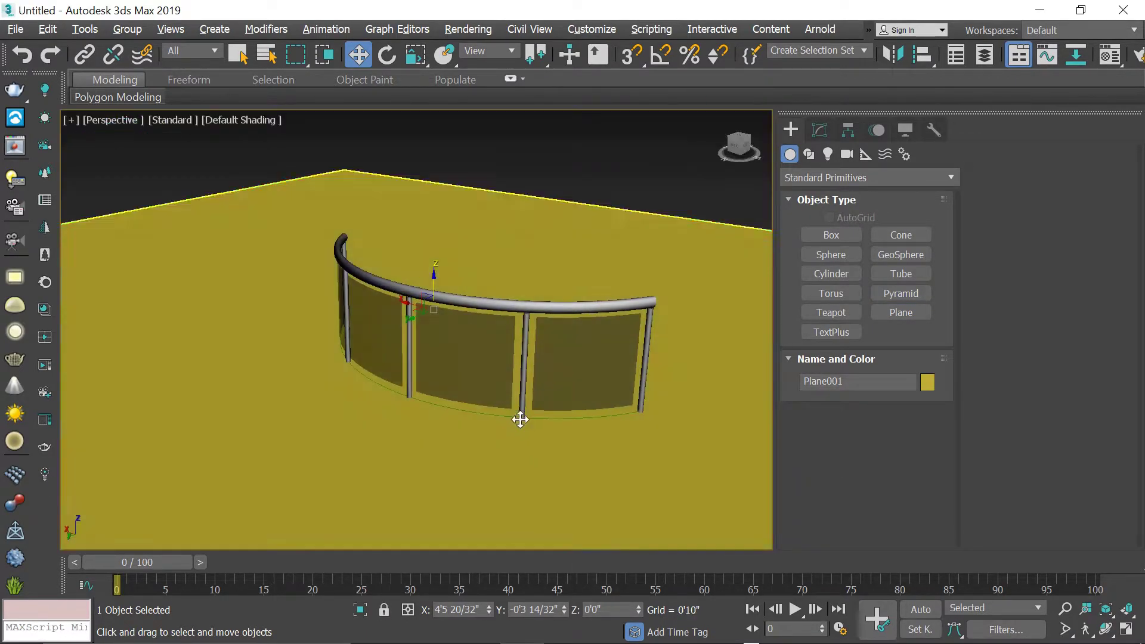
# Set Plane001's object colour to white, then select the railing
pyautogui.click(820, 127)
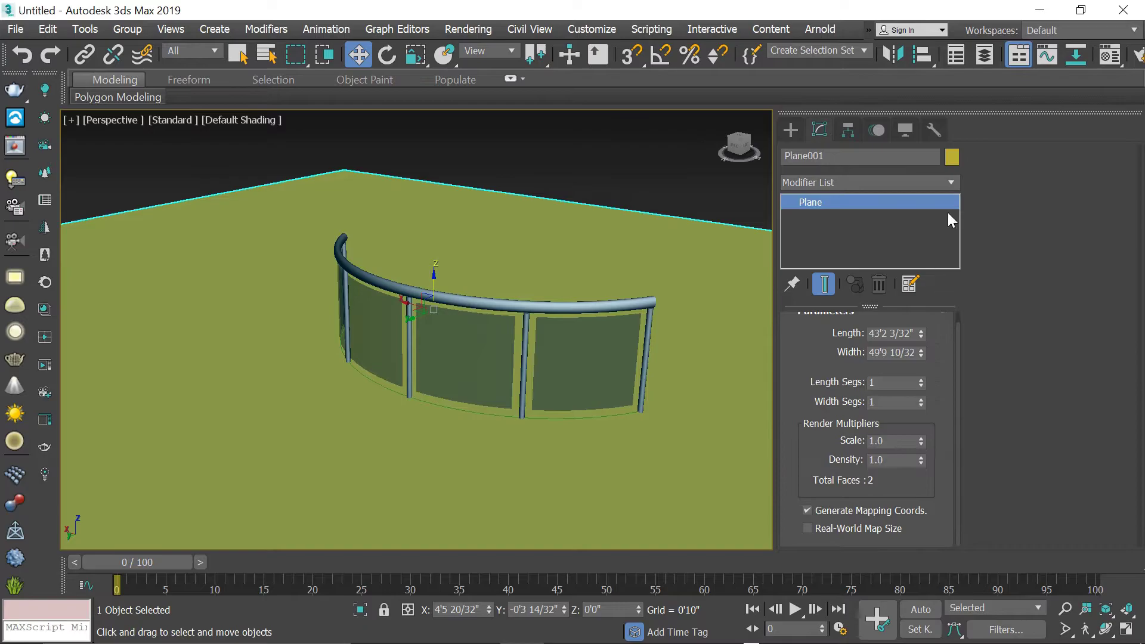
pyautogui.click(952, 157)
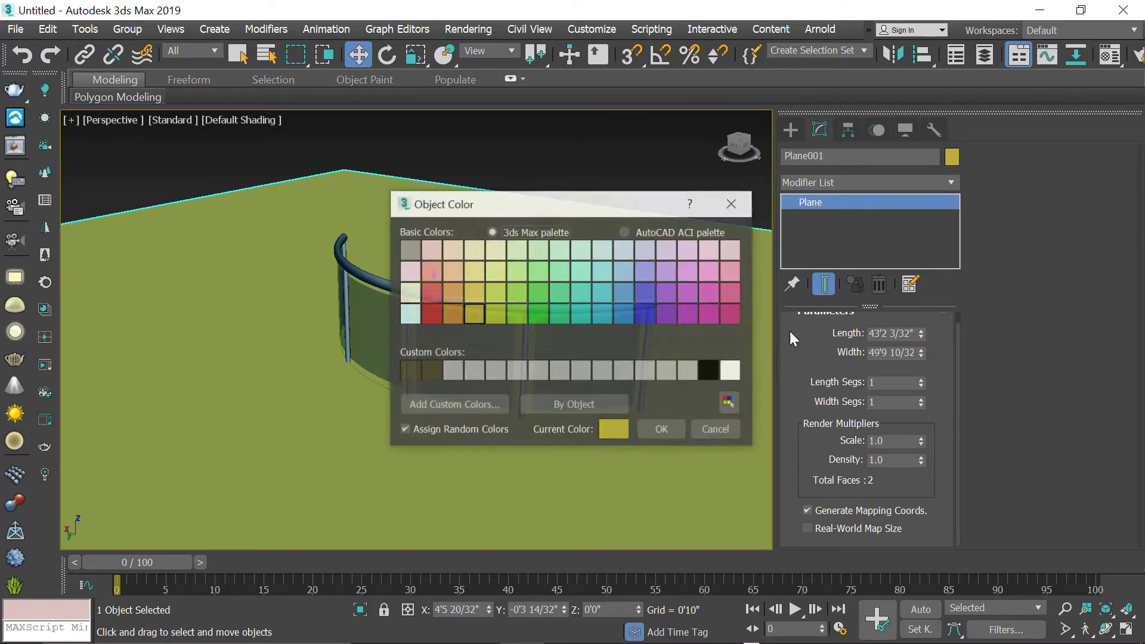
pyautogui.click(731, 370)
pyautogui.click(662, 429)
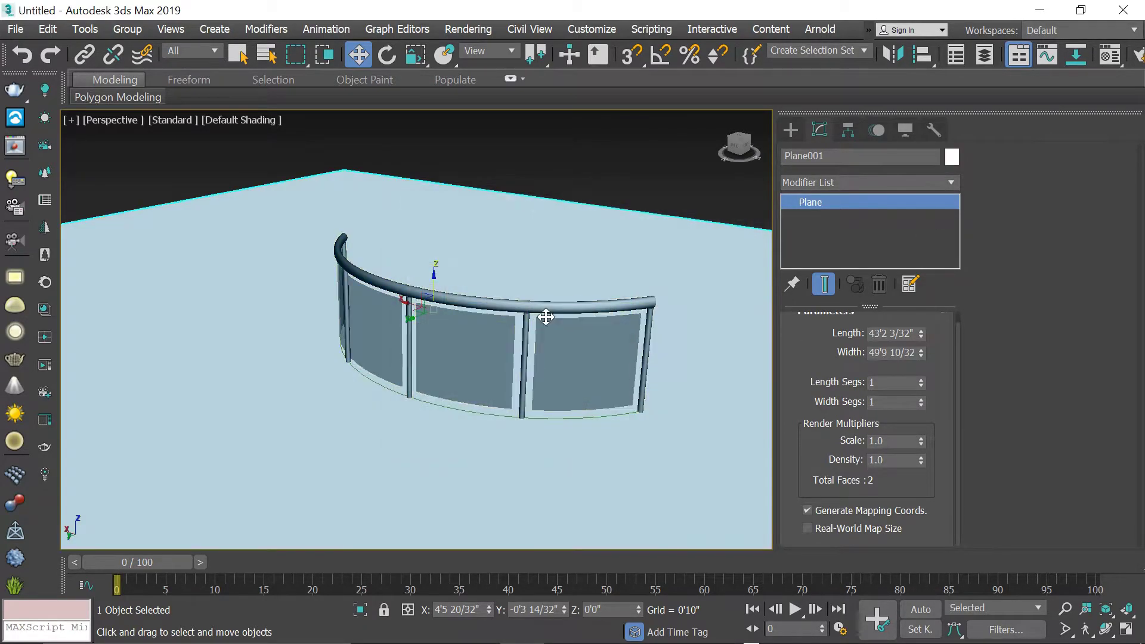
pyautogui.scroll(2, 546, 324)
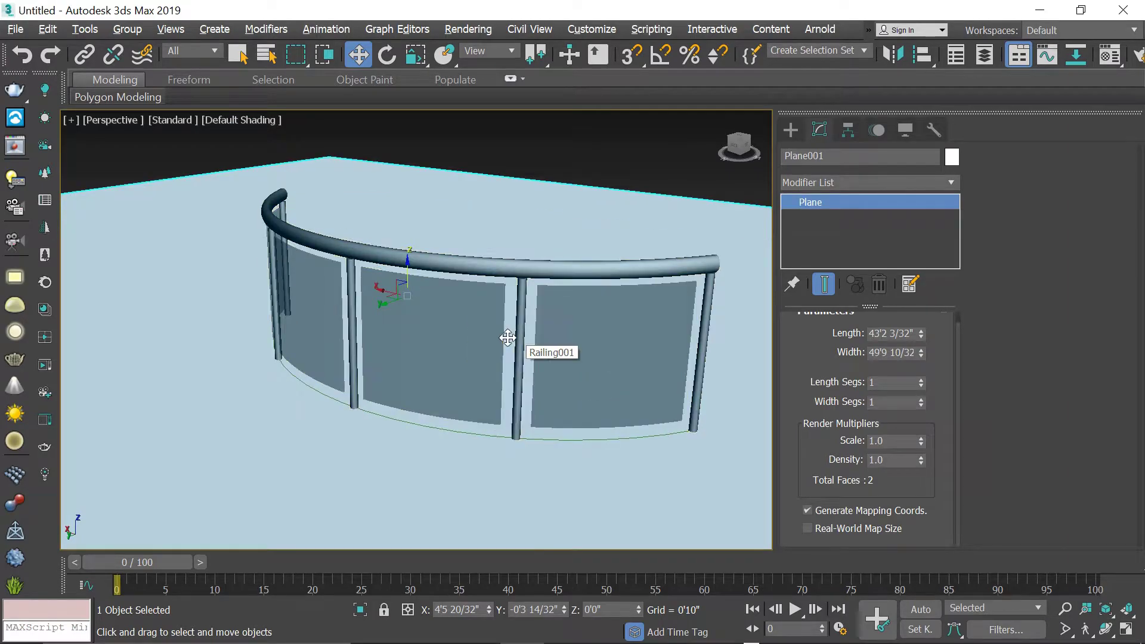
pyautogui.click(548, 329)
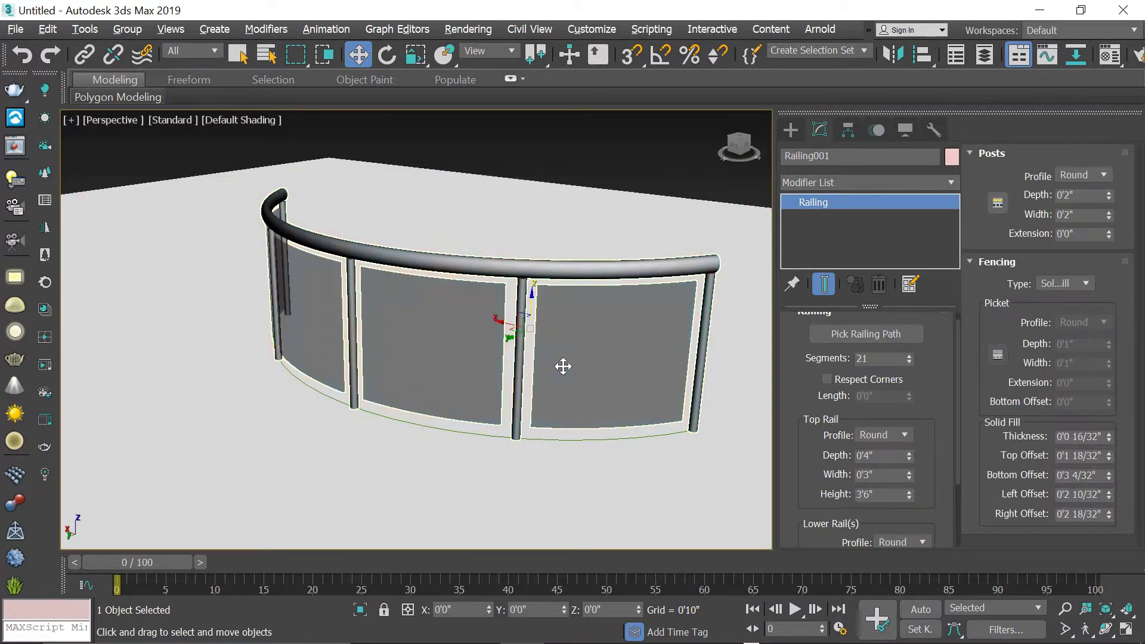
pyautogui.moveTo(563, 366)
pyautogui.keyDown('alt'); pyautogui.mouseDown(button='middle')
pyautogui.moveTo(490, 373)
pyautogui.moveTo(581, 357)
pyautogui.moveTo(596, 340)
pyautogui.moveTo(483, 391)
pyautogui.moveTo(529, 378)
pyautogui.moveTo(553, 389)
pyautogui.mouseUp(button='middle'); pyautogui.keyUp('alt')
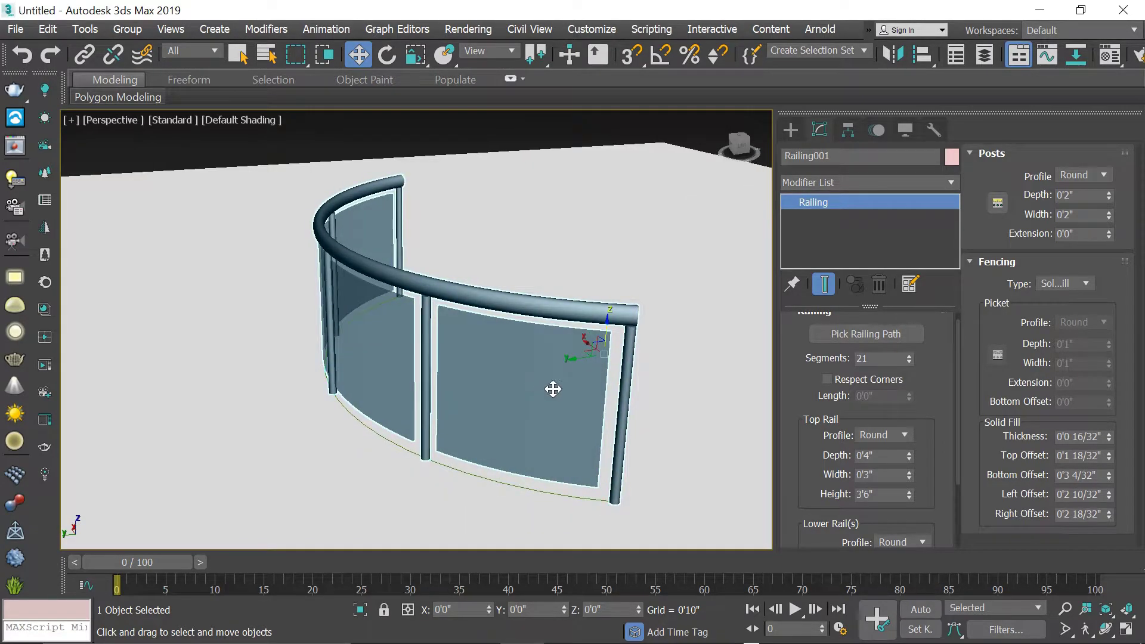
# Set the Solid Fill sub-material's opacity to 50 in the Material Editor
pyautogui.click(1101, 59)
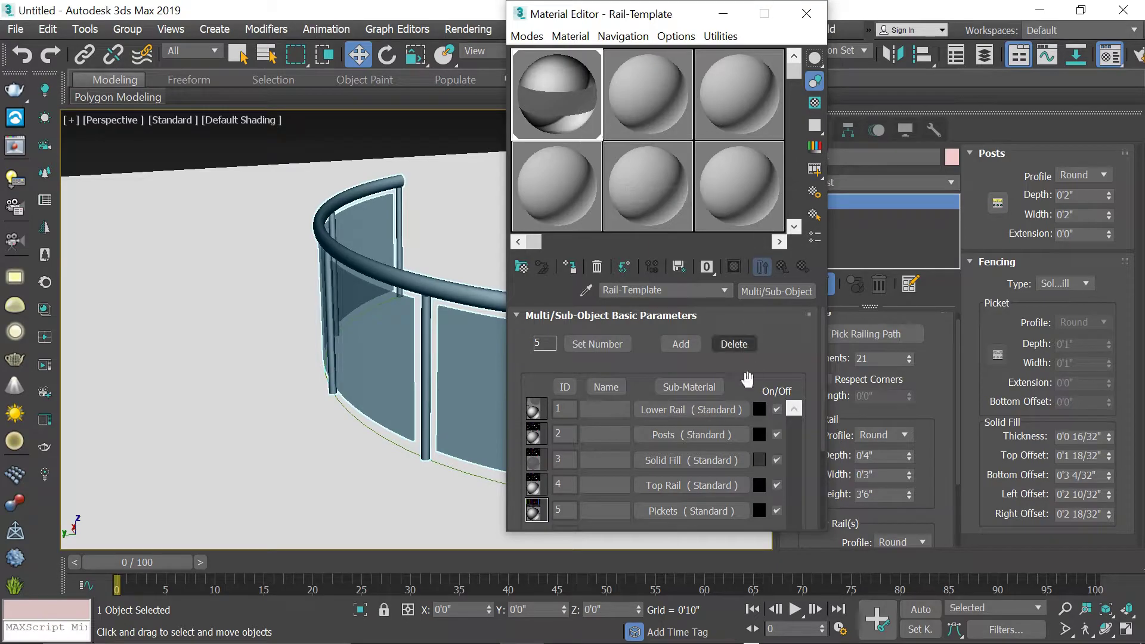
pyautogui.click(691, 460)
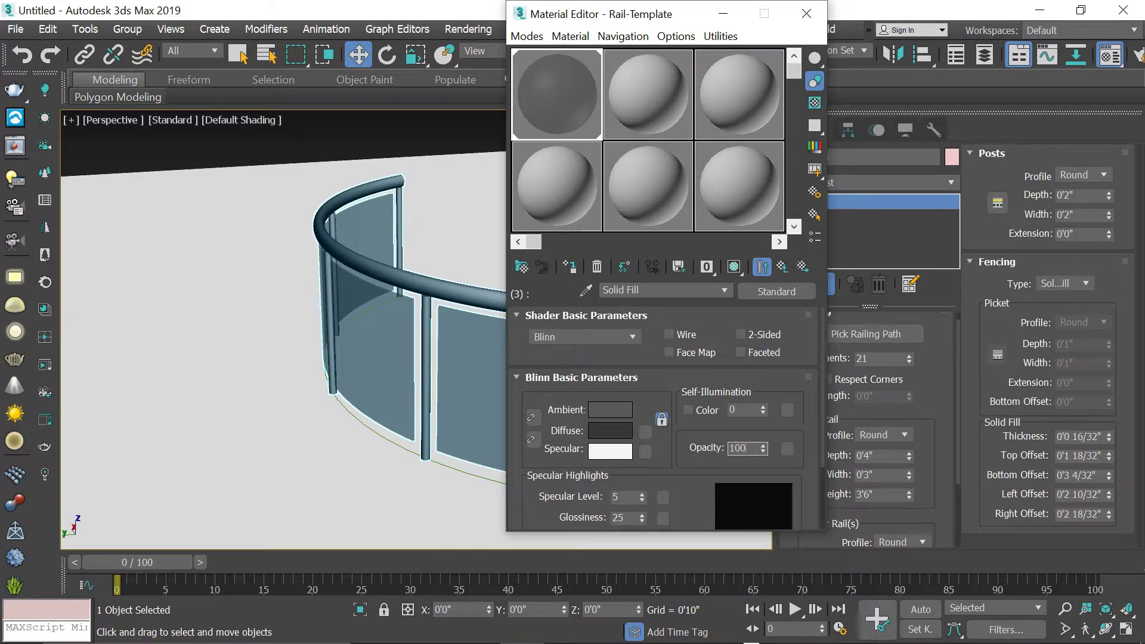
pyautogui.press('Return')
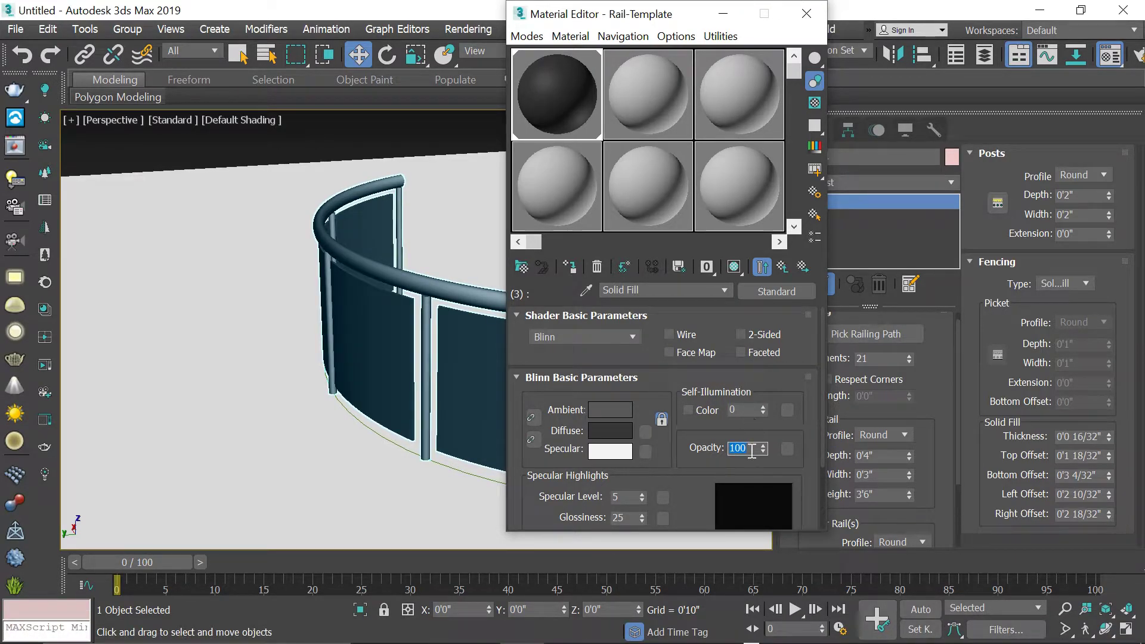
pyautogui.write('50')
pyautogui.press('Return')
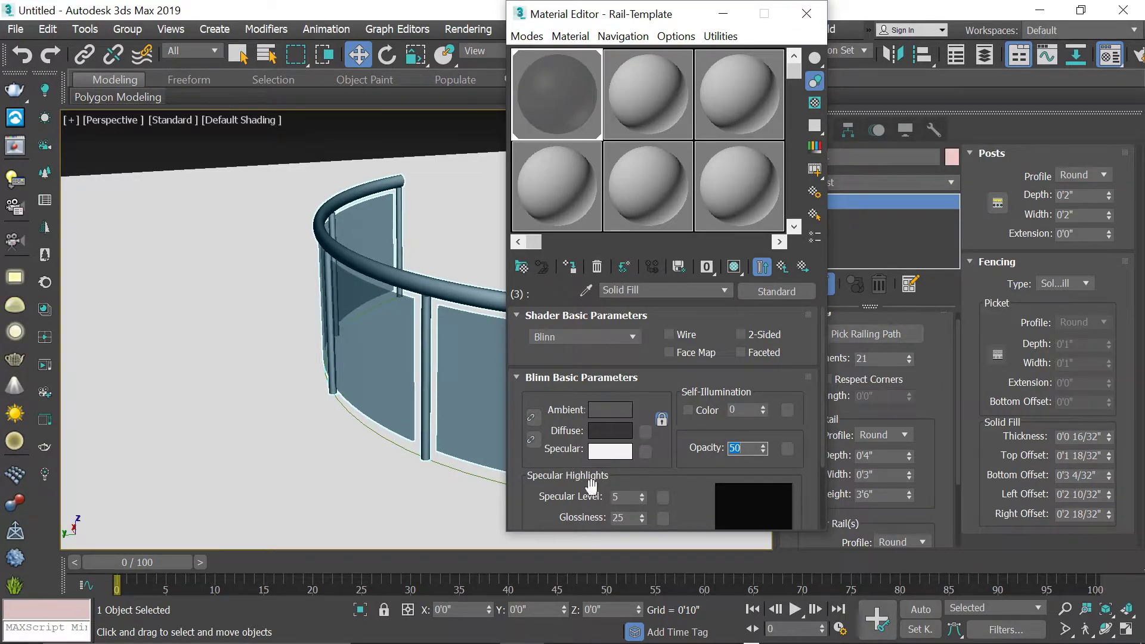
# Raise Specular Level to 77 and Glossiness to 66, then close the editor
pyautogui.click(643, 495)
pyautogui.moveTo(642, 495); pyautogui.dragTo(646, 465)
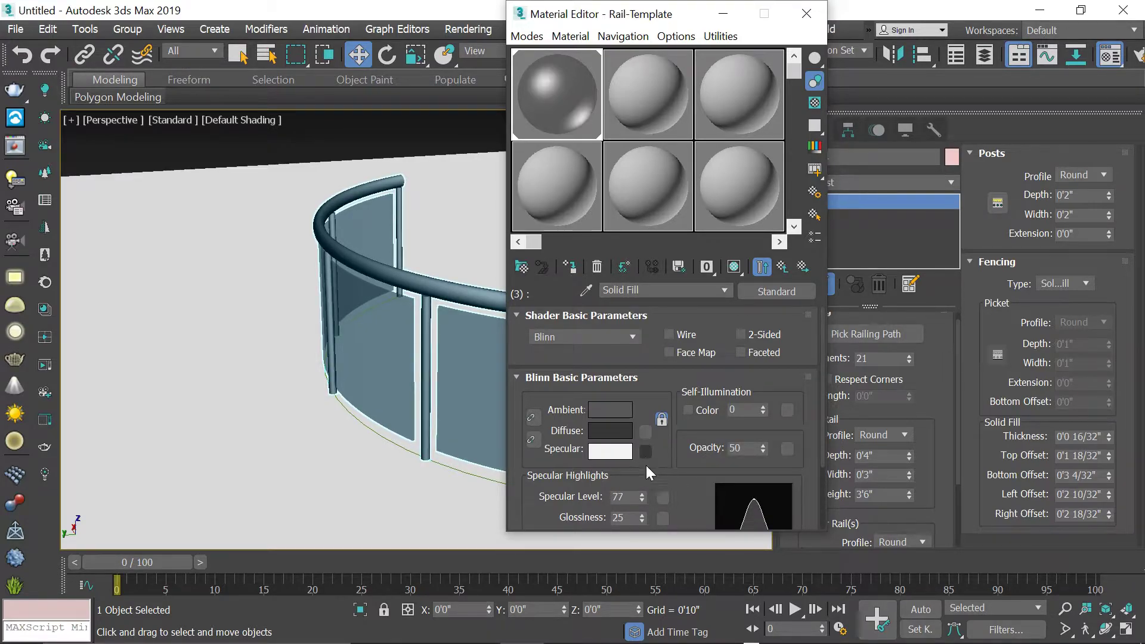
pyautogui.moveTo(643, 516); pyautogui.dragTo(643, 497)
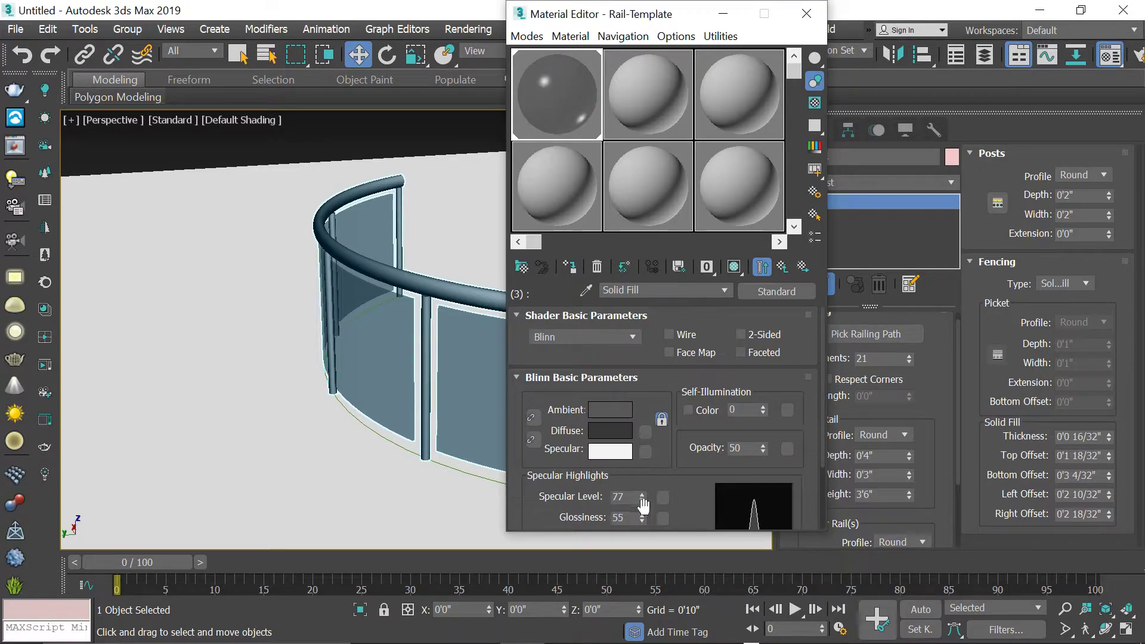
pyautogui.moveTo(640, 516); pyautogui.dragTo(639, 507)
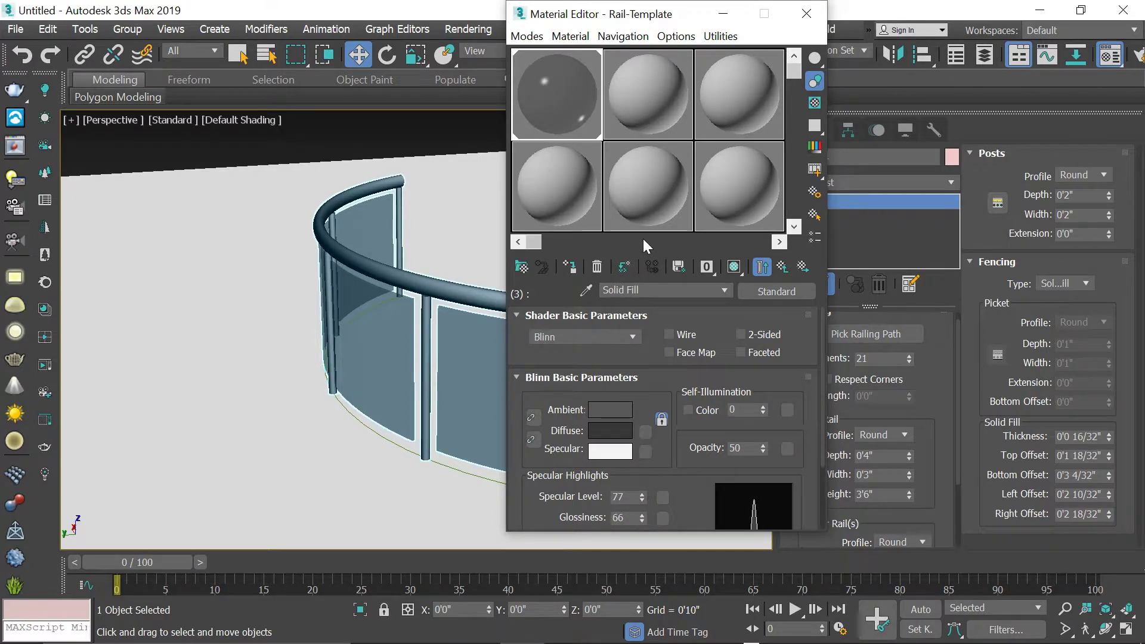
pyautogui.keyDown('alt'); pyautogui.moveTo(406, 330); pyautogui.dragTo(323, 314, button='middle'); pyautogui.keyUp('alt')
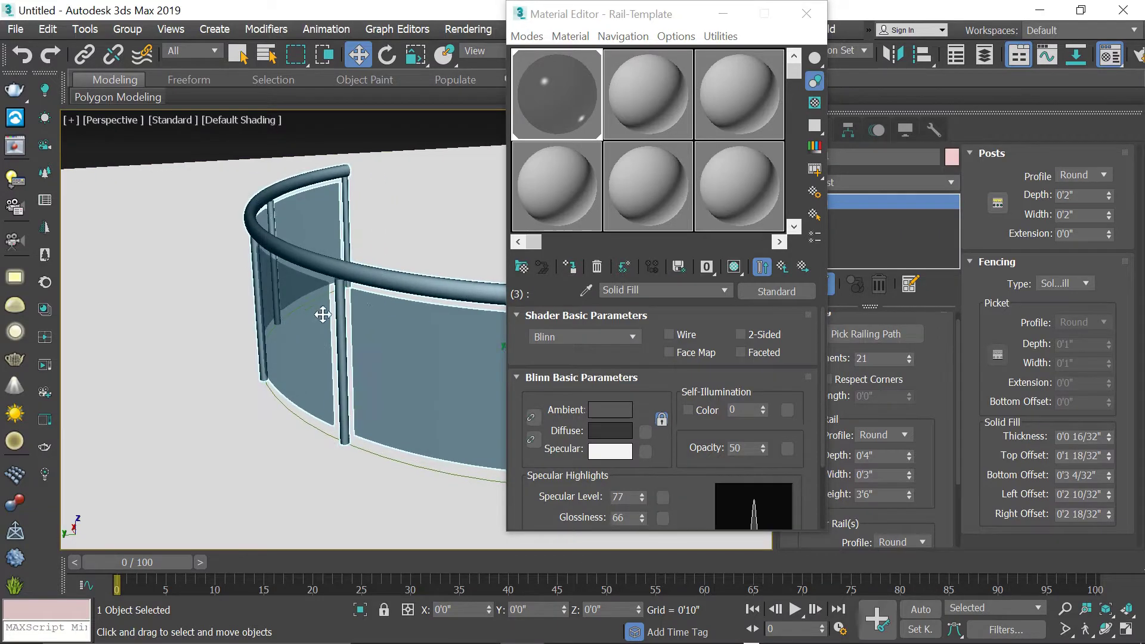
pyautogui.click(805, 13)
pyautogui.click(545, 150)
pyautogui.moveTo(545, 151)
pyautogui.keyDown('alt'); pyautogui.mouseDown(button='middle')
pyautogui.moveTo(563, 293)
pyautogui.moveTo(396, 283)
pyautogui.moveTo(511, 303)
pyautogui.moveTo(542, 358)
pyautogui.moveTo(459, 325)
pyautogui.mouseUp(button='middle'); pyautogui.keyUp('alt')
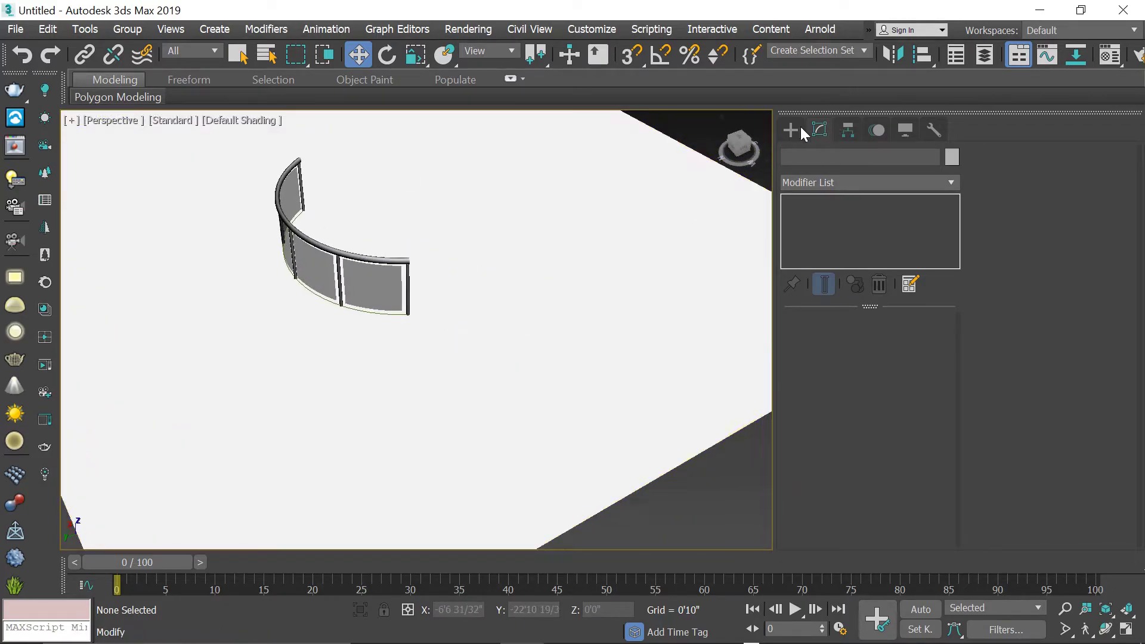
# Delete the white ground plane after starting the Line tool
pyautogui.click(793, 128)
pyautogui.click(809, 155)
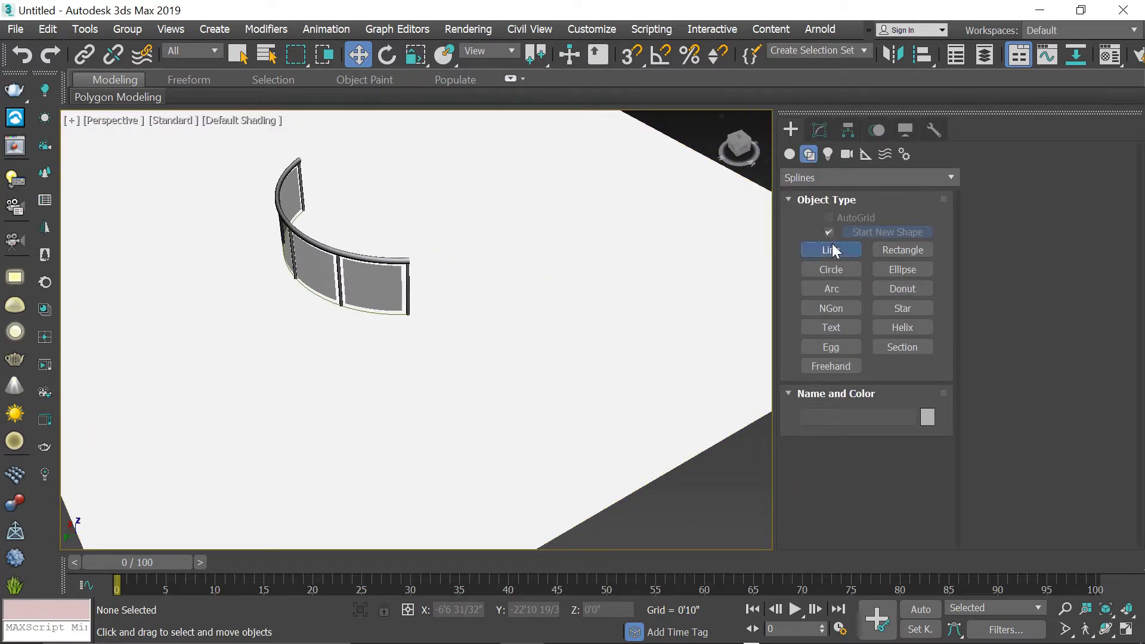
pyautogui.click(833, 244)
pyautogui.moveTo(530, 294)
pyautogui.mouseDown(button='middle')
pyautogui.moveTo(469, 291)
pyautogui.moveTo(397, 310)
pyautogui.mouseUp(button='middle')
pyautogui.scroll(-3, 450, 296)
pyautogui.rightClick(341, 321)
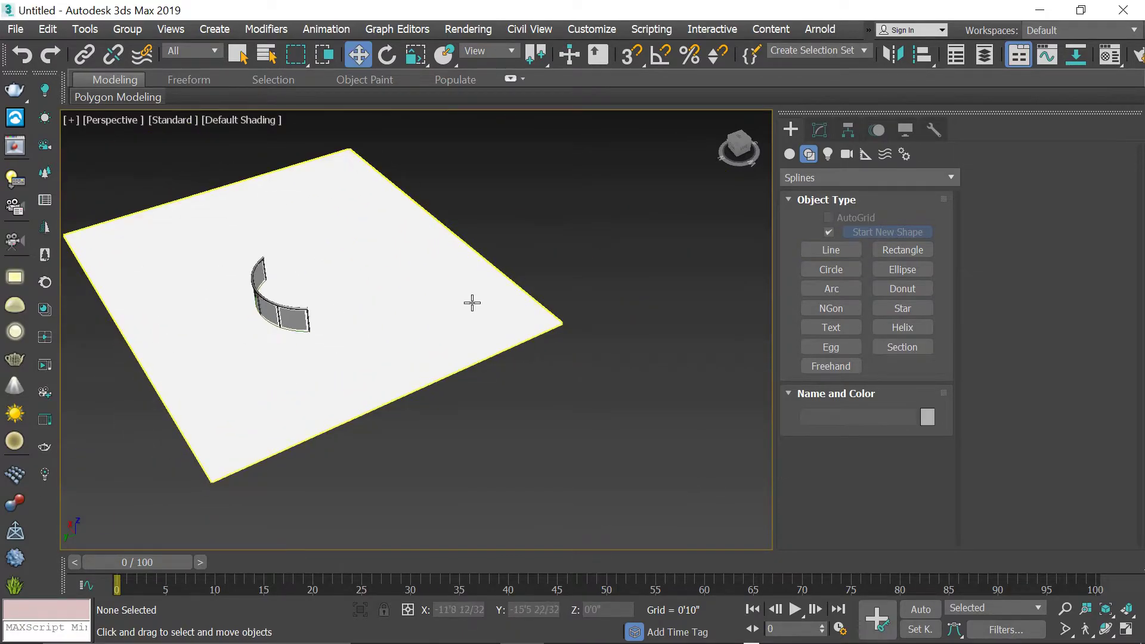
pyautogui.click(439, 291)
pyautogui.press('Delete')
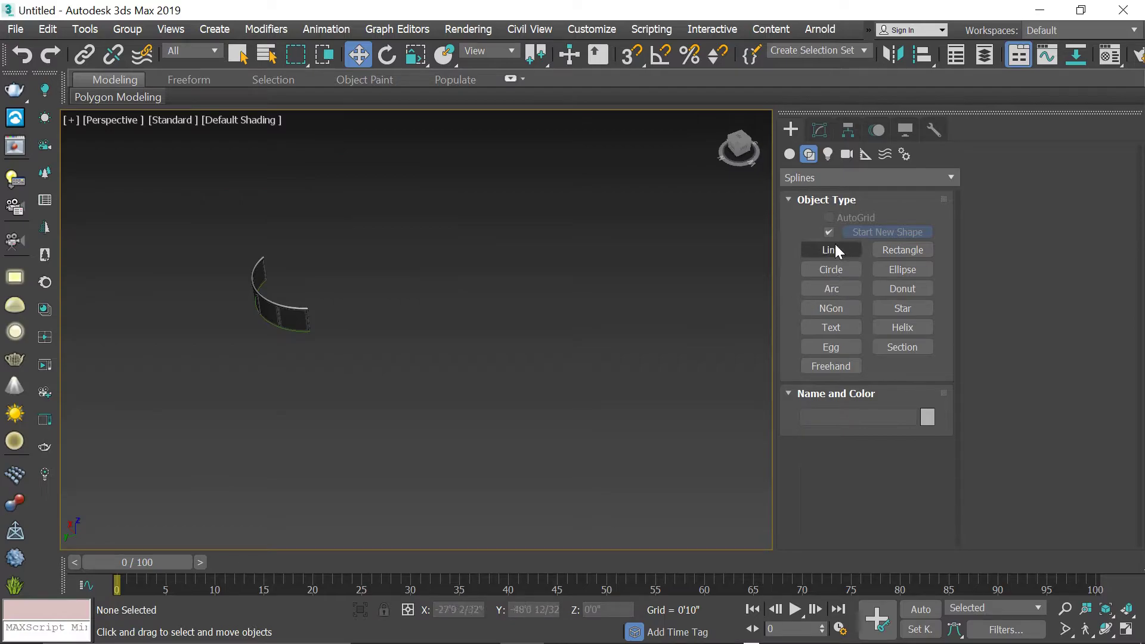
# Draw the curved Line001 right of the arc in Top view and show it in Perspective
pyautogui.click(831, 249)
pyautogui.moveTo(251, 322); pyautogui.dragTo(601, 360, button='middle')
pyautogui.scroll(2, 433, 358)
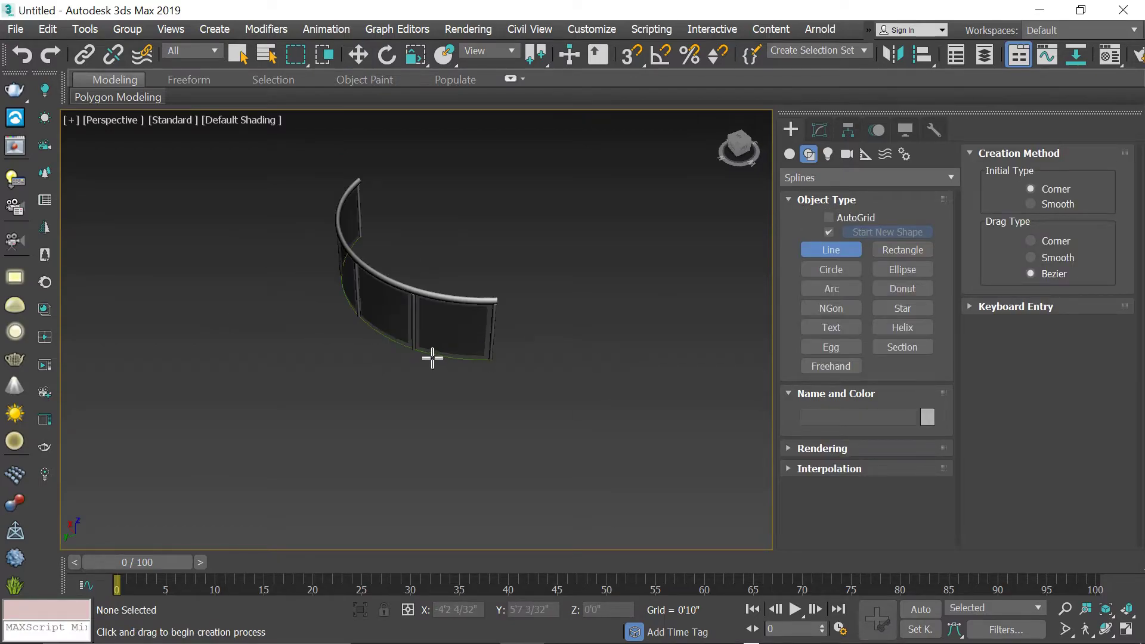
pyautogui.press('t')
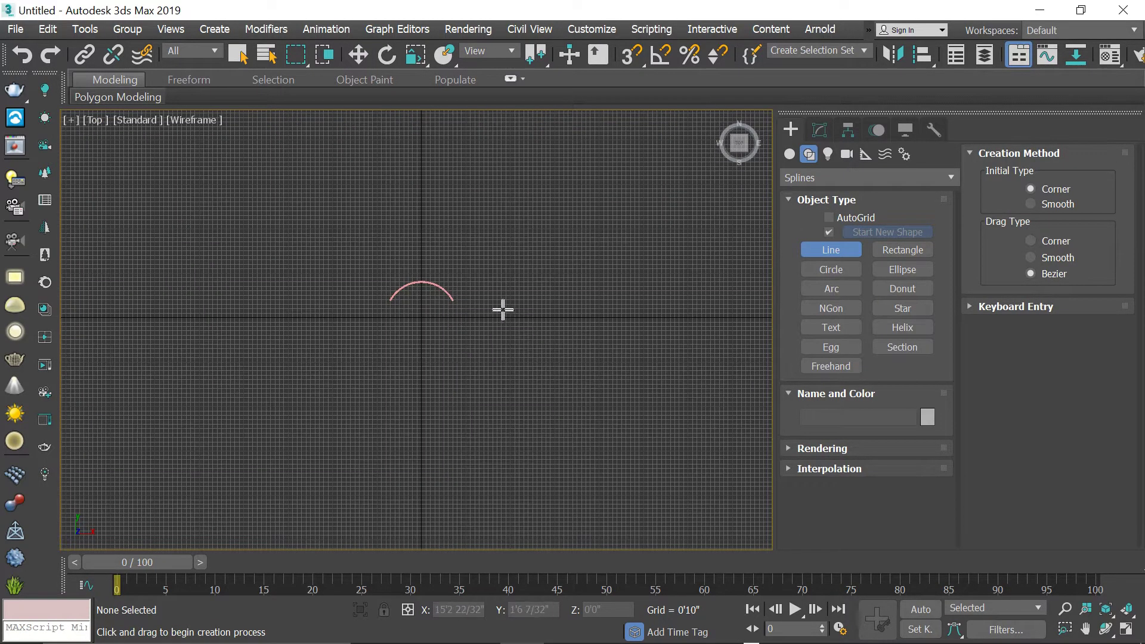
pyautogui.scroll(3, 503, 310)
pyautogui.click(489, 293)
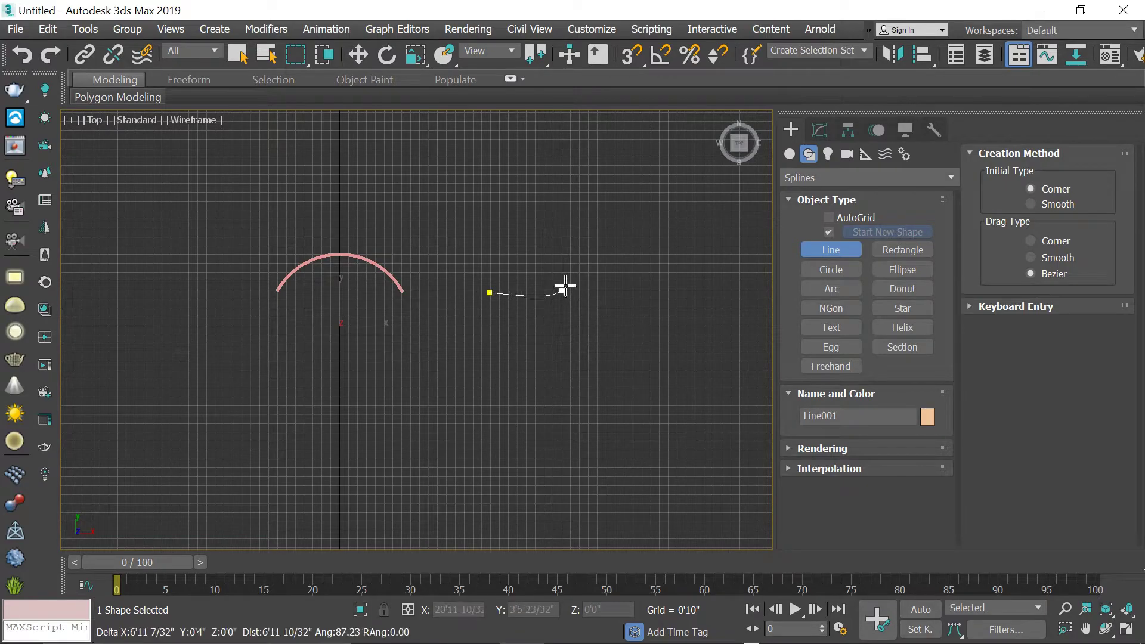
pyautogui.moveTo(573, 279); pyautogui.dragTo(586, 278)
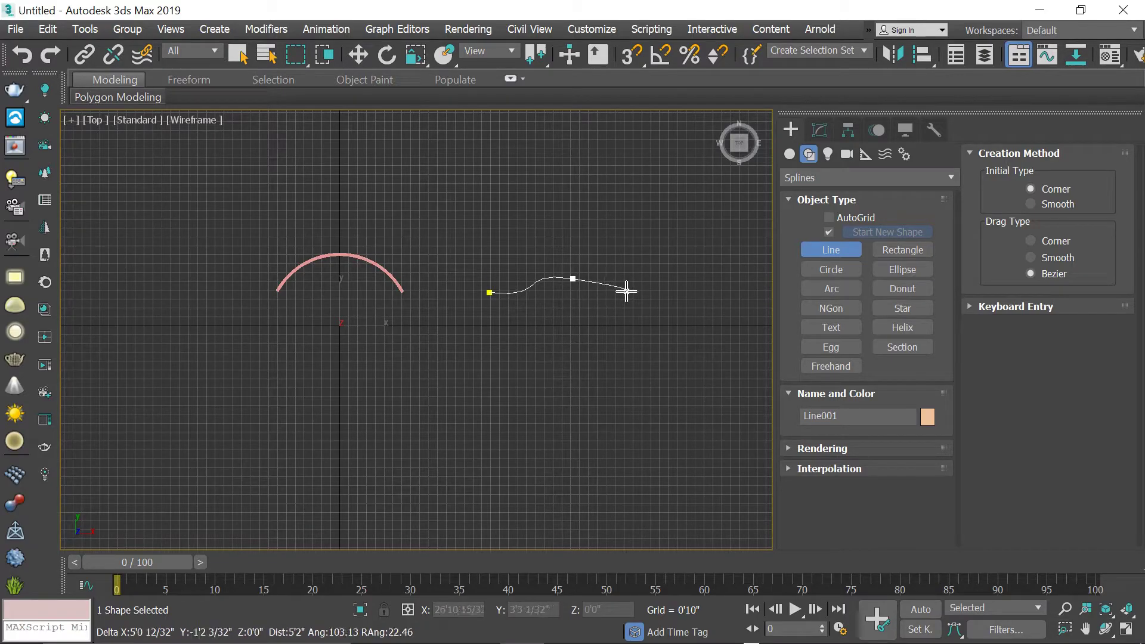
pyautogui.rightClick(611, 305)
pyautogui.scroll(5, 560, 297)
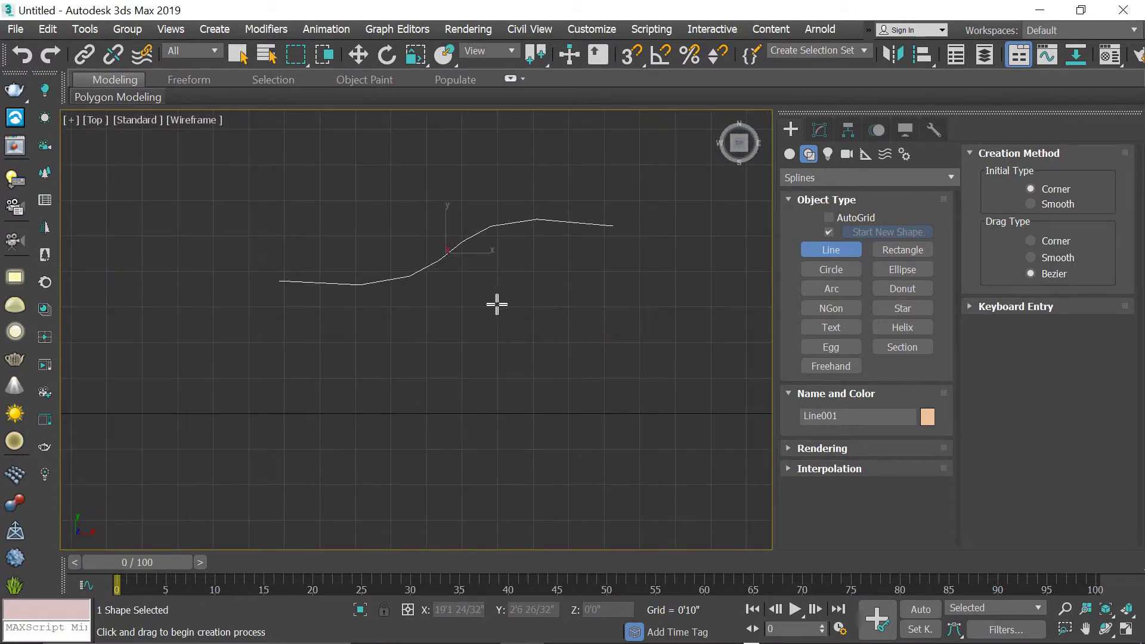
pyautogui.hotkey('alt', 'w')
pyautogui.hotkey('alt', 'w')
pyautogui.moveTo(463, 317)
pyautogui.mouseDown(button='middle')
pyautogui.moveTo(342, 263)
pyautogui.moveTo(351, 227)
pyautogui.moveTo(328, 422)
pyautogui.moveTo(256, 421)
pyautogui.moveTo(323, 390)
pyautogui.mouseUp(button='middle')
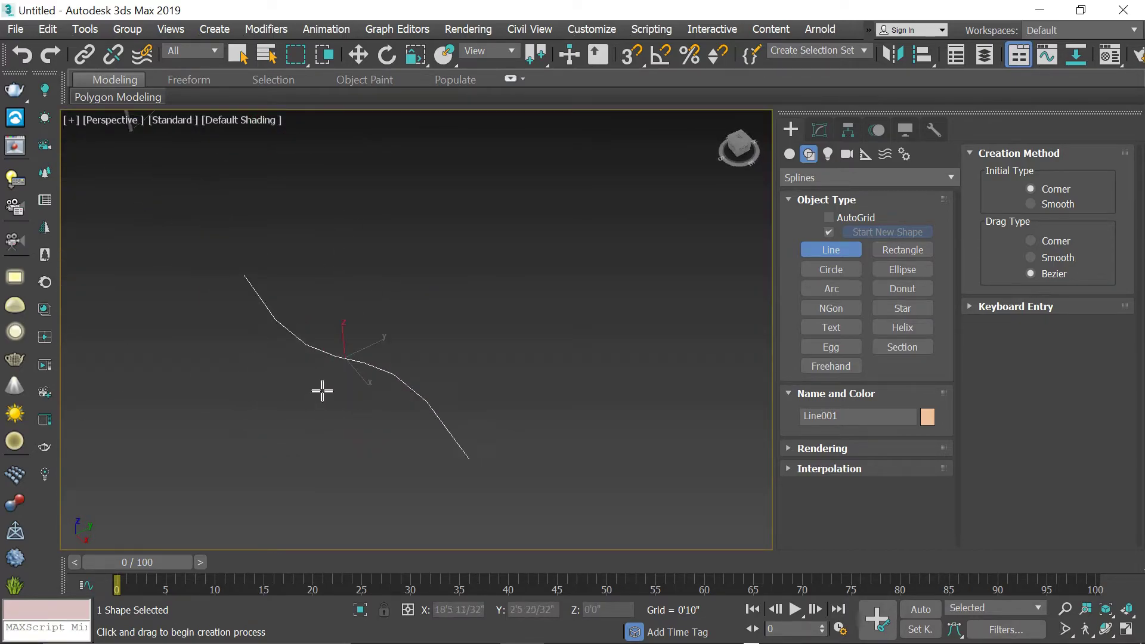
# Turn on Adaptive interpolation so Line001 smooths into a flowing S-curve
pyautogui.click(818, 130)
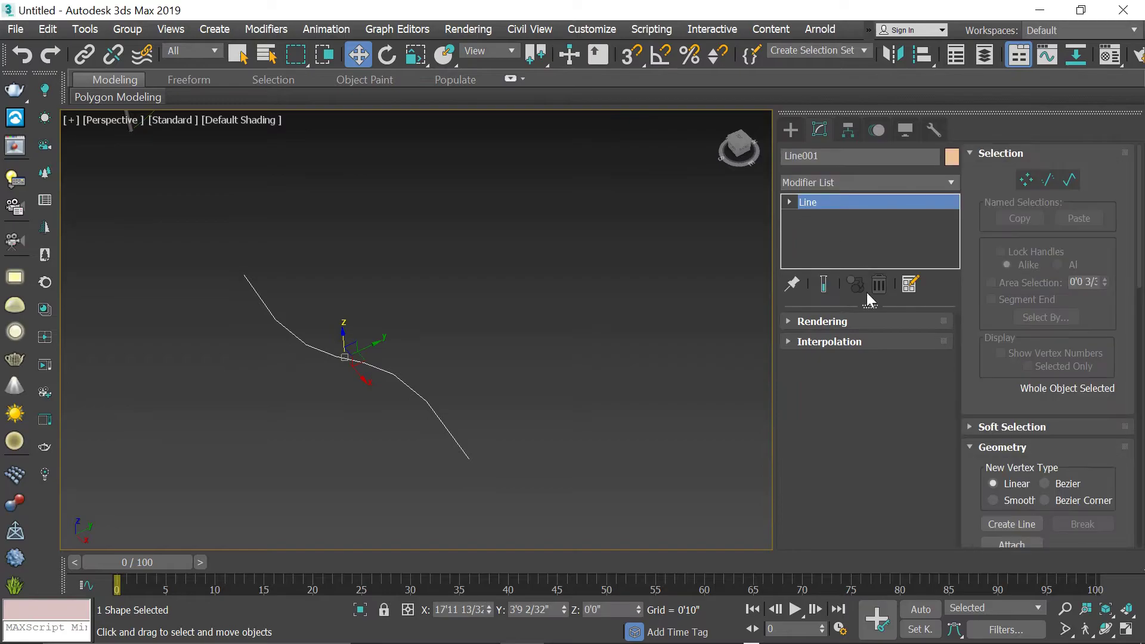
pyautogui.click(800, 344)
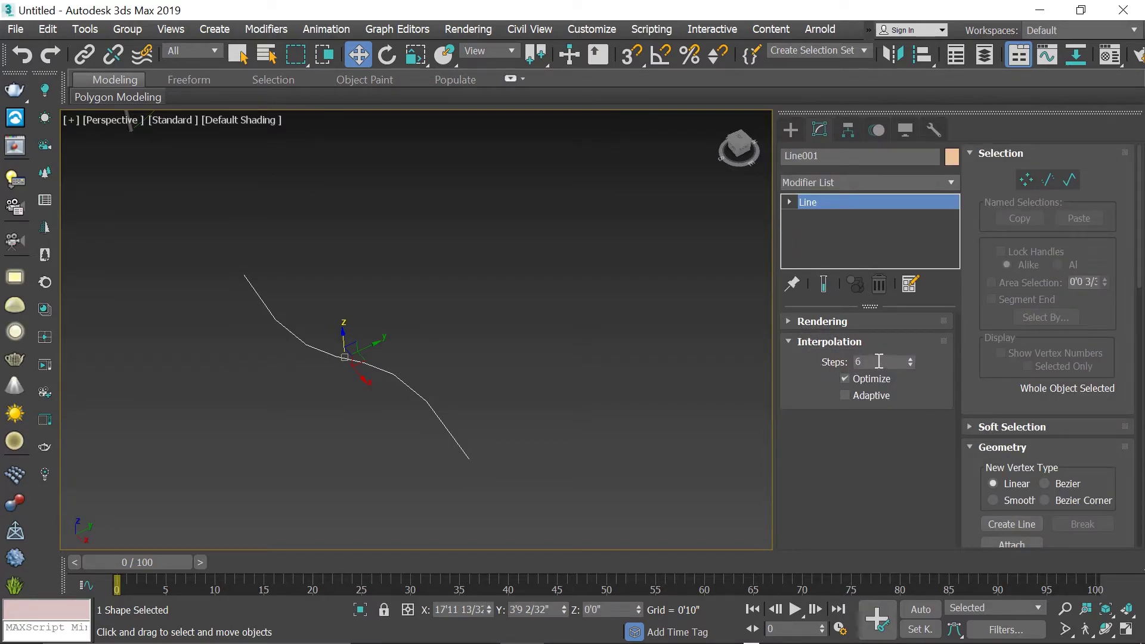
pyautogui.click(863, 396)
pyautogui.keyDown('alt'); pyautogui.moveTo(439, 406); pyautogui.dragTo(511, 363, button='middle'); pyautogui.keyUp('alt')
# Switch the Create panel to Geometry and open its object category list
pyautogui.click(796, 134)
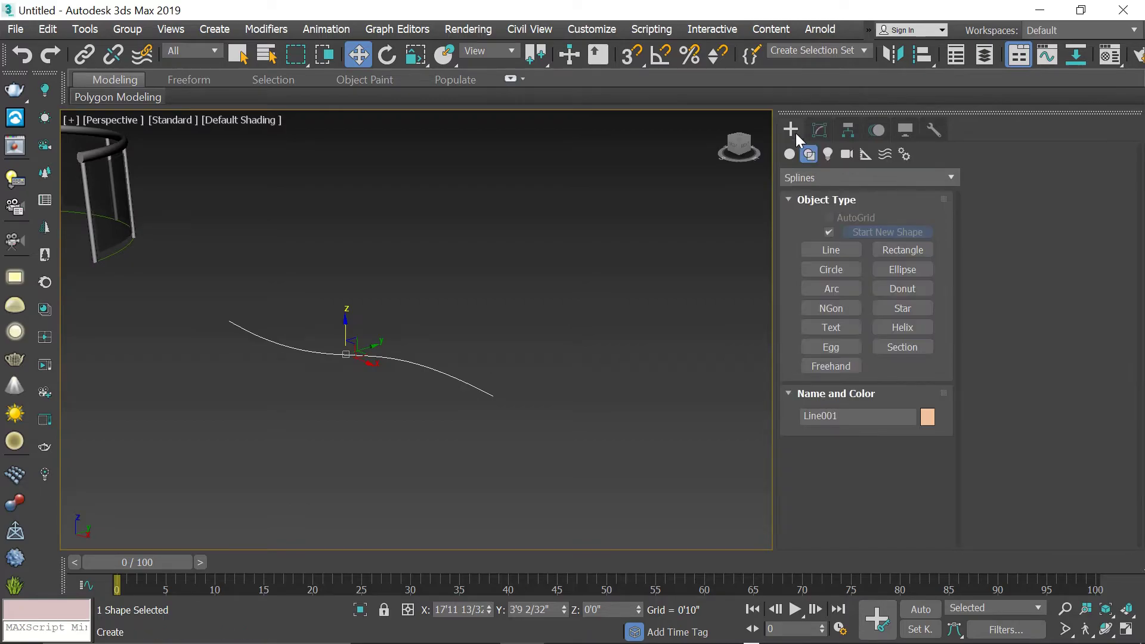
pyautogui.click(801, 175)
pyautogui.click(790, 155)
pyautogui.click(799, 177)
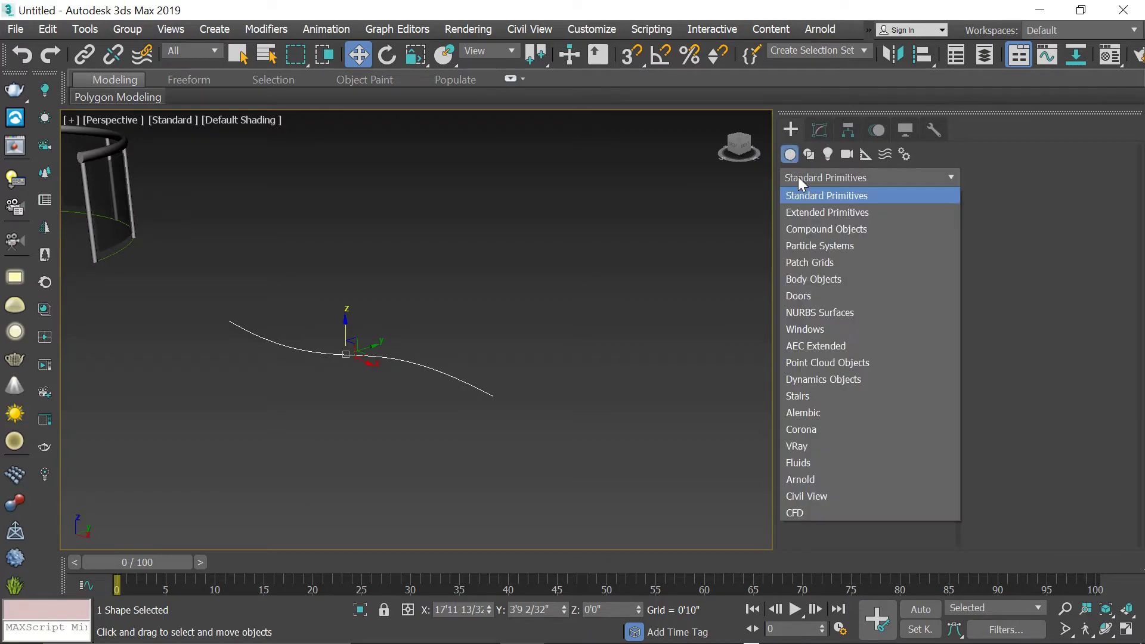
# Create an AEC Extended Railing that follows the S-shaped Line001 path
pyautogui.click(865, 346)
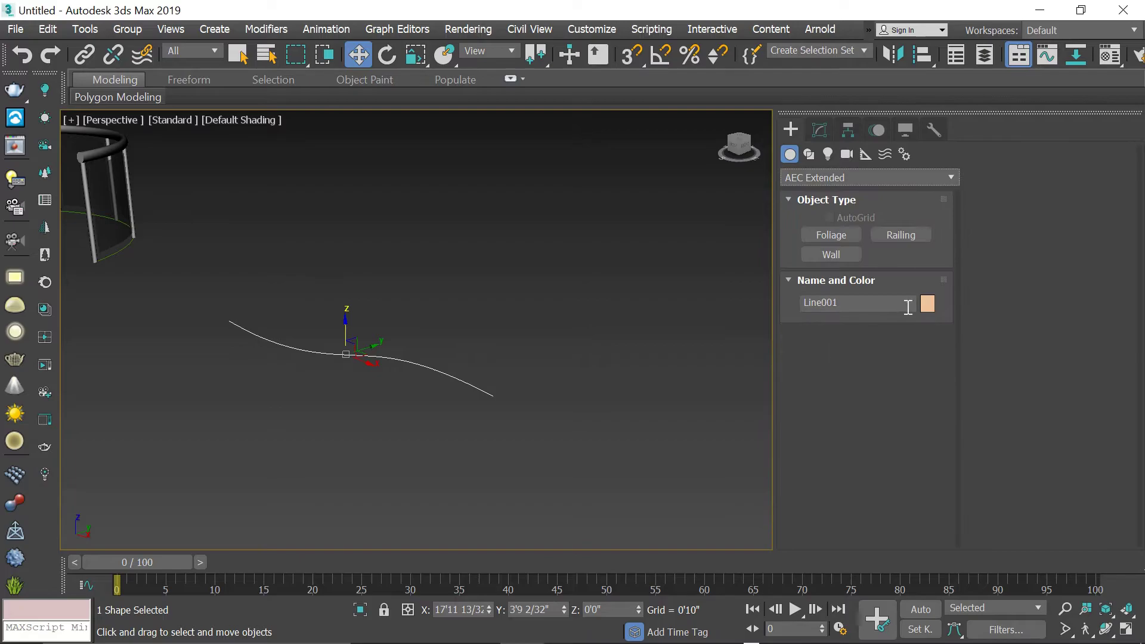
pyautogui.click(895, 234)
pyautogui.click(1033, 177)
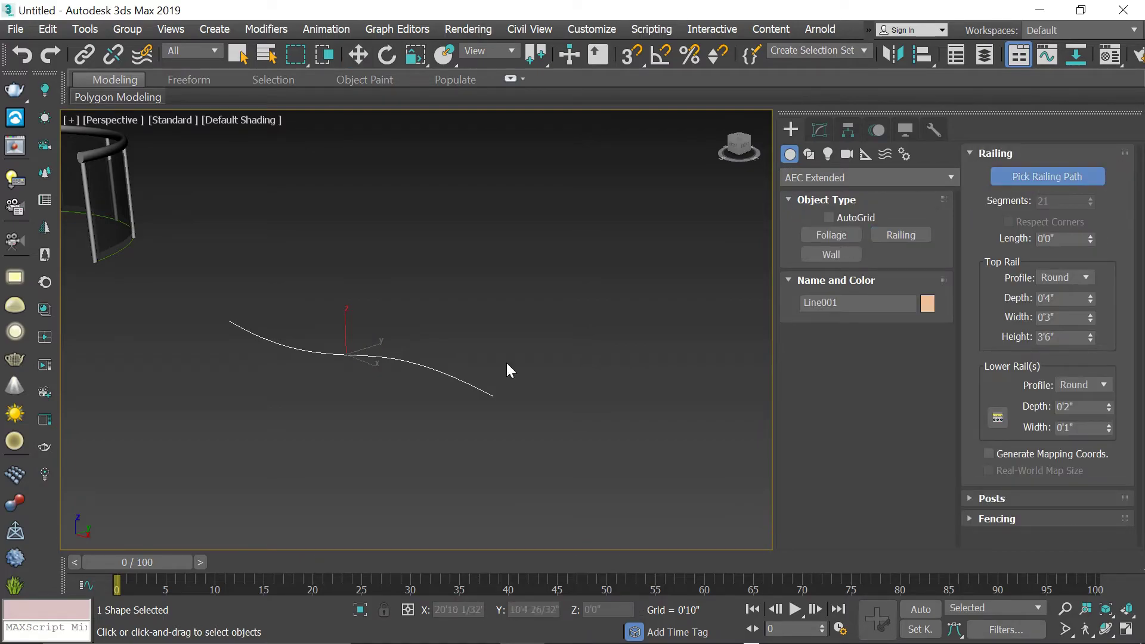
pyautogui.click(454, 378)
pyautogui.moveTo(527, 409)
pyautogui.keyDown('alt'); pyautogui.mouseDown(button='middle')
pyautogui.moveTo(454, 368)
pyautogui.moveTo(402, 358)
pyautogui.moveTo(505, 360)
pyautogui.moveTo(481, 352)
pyautogui.moveTo(489, 360)
pyautogui.mouseUp(button='middle'); pyautogui.keyUp('alt')
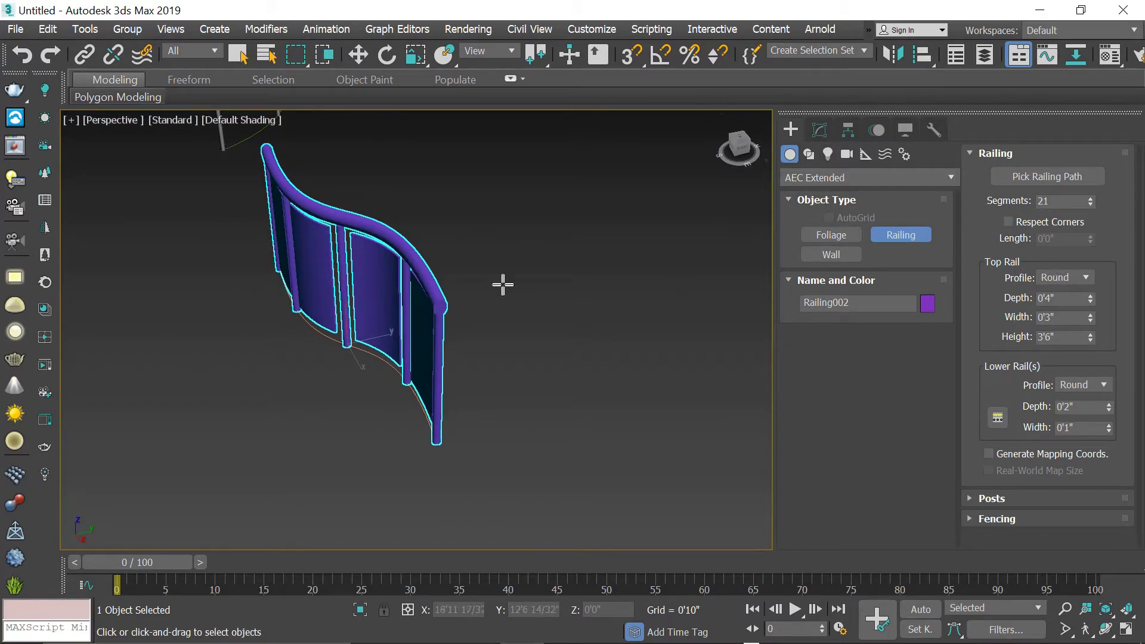
# Orbit and zoom to face Railing002 front-on, then open the Material Editor
pyautogui.moveTo(501, 284)
pyautogui.keyDown('alt'); pyautogui.mouseDown(button='middle')
pyautogui.moveTo(471, 253)
pyautogui.moveTo(363, 281)
pyautogui.moveTo(478, 318)
pyautogui.mouseUp(button='middle'); pyautogui.keyUp('alt')
pyautogui.scroll(3, 363, 281)
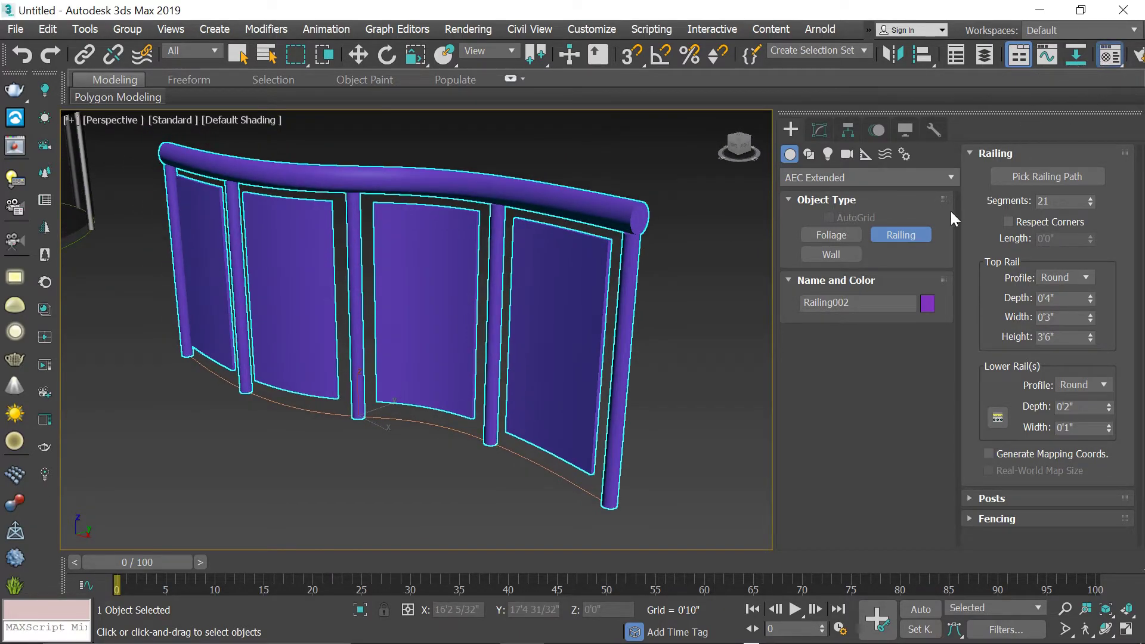
pyautogui.press('m')
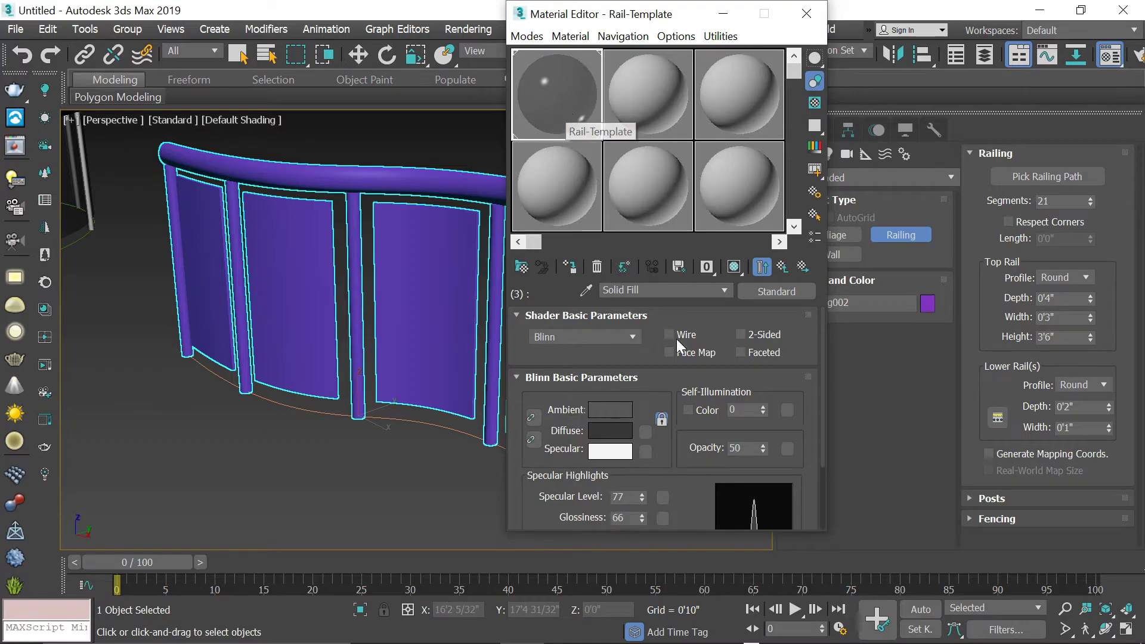
# Assign Rail-Template to Railing002 for dark teal glass panels, close the editor, and reselect it
pyautogui.click(780, 274)
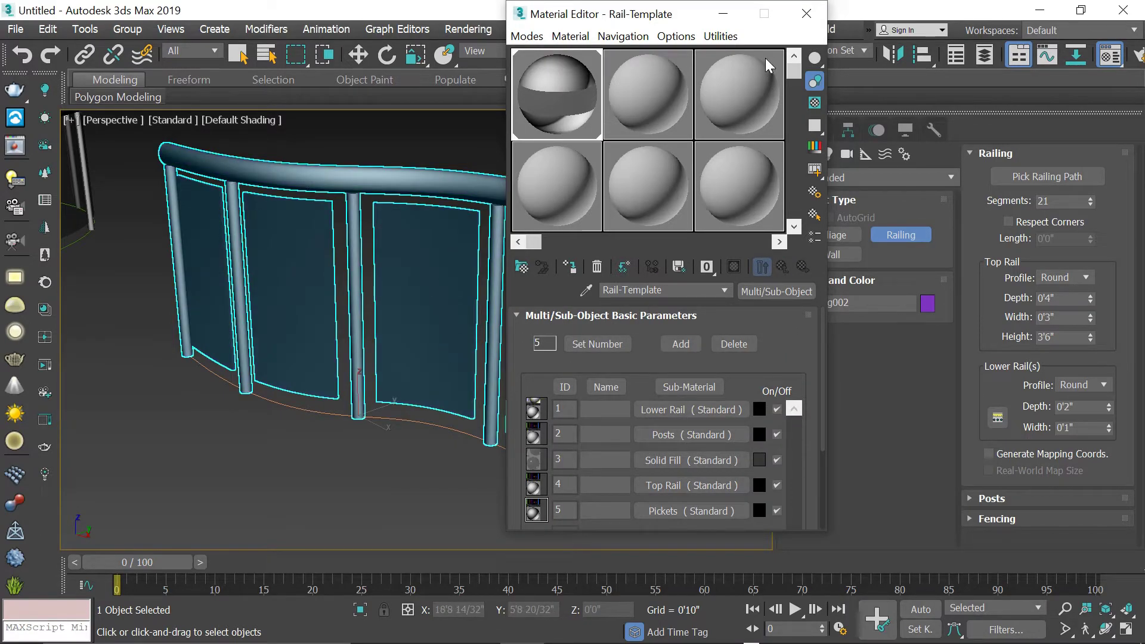
pyautogui.click(807, 13)
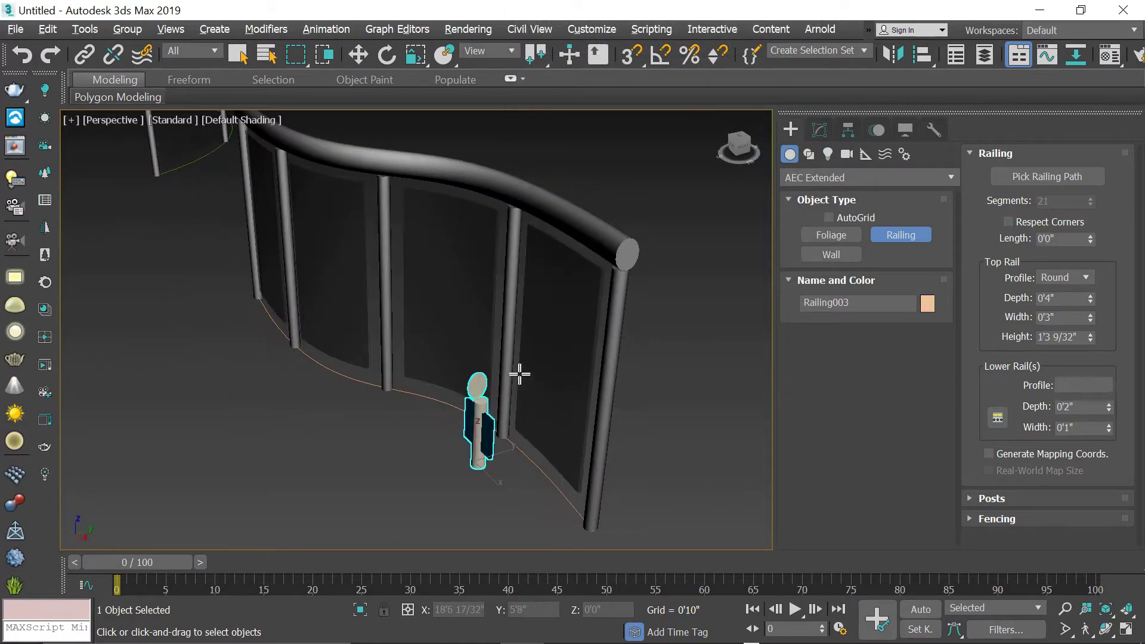
pyautogui.click(518, 375)
pyautogui.moveTo(514, 381)
pyautogui.keyDown('alt'); pyautogui.mouseDown(button='middle')
pyautogui.moveTo(478, 387)
pyautogui.moveTo(557, 374)
pyautogui.moveTo(564, 353)
pyautogui.moveTo(561, 364)
pyautogui.mouseUp(button='middle'); pyautogui.keyUp('alt')
pyautogui.rightClick(553, 371)
# Non-uniformly scale Railing002 to about 186% on X and 170% on Y
pyautogui.press('w')
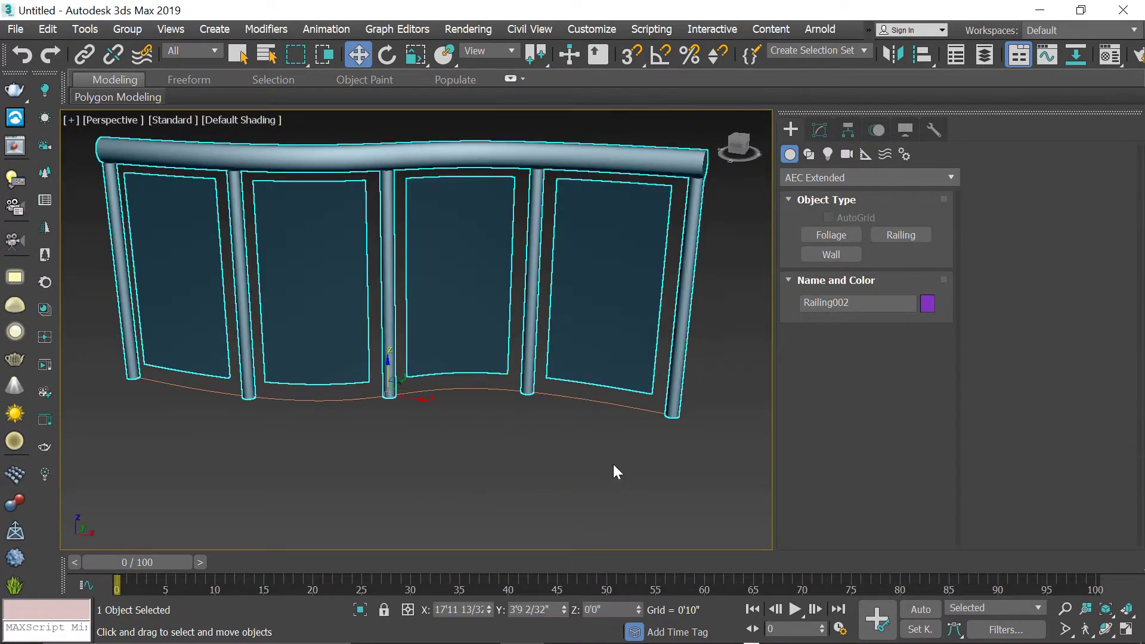
pyautogui.moveTo(614, 471)
pyautogui.keyDown('alt'); pyautogui.mouseDown(button='middle')
pyautogui.moveTo(583, 417)
pyautogui.moveTo(593, 417)
pyautogui.mouseUp(button='middle'); pyautogui.keyUp('alt')
pyautogui.scroll(-5, 537, 411)
pyautogui.moveTo(512, 404)
pyautogui.keyDown('alt'); pyautogui.mouseDown(button='middle')
pyautogui.moveTo(602, 388)
pyautogui.moveTo(713, 402)
pyautogui.moveTo(555, 424)
pyautogui.moveTo(517, 417)
pyautogui.moveTo(547, 354)
pyautogui.mouseUp(button='middle'); pyautogui.keyUp('alt')
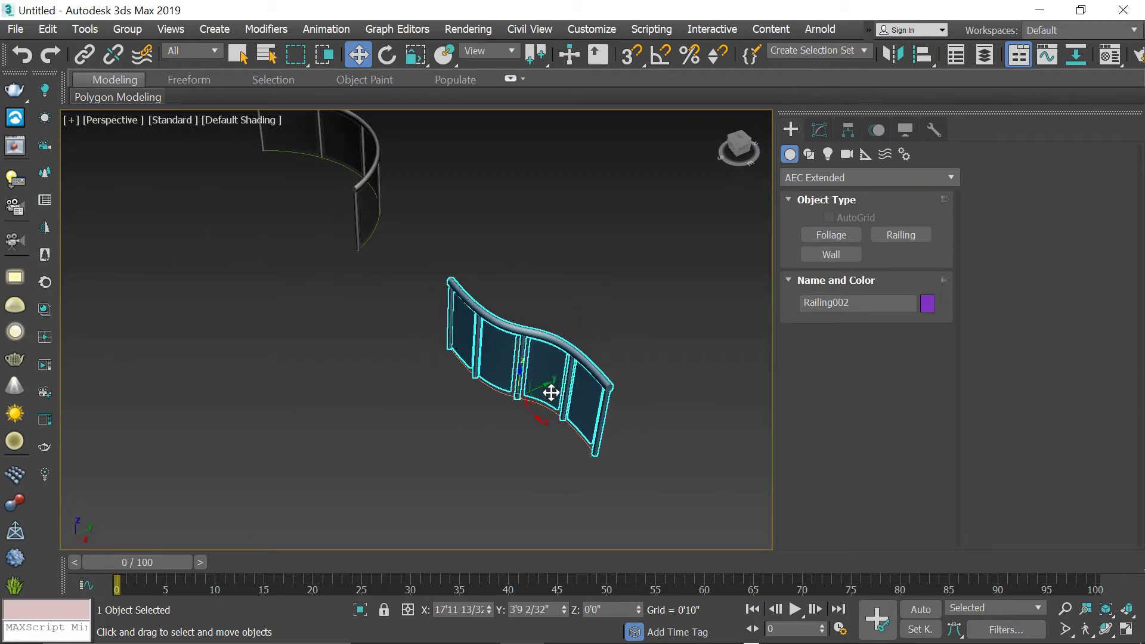
pyautogui.press('r')
pyautogui.scroll(3, 551, 393)
pyautogui.moveTo(527, 421)
pyautogui.mouseDown()
pyautogui.moveTo(565, 450)
pyautogui.moveTo(558, 442)
pyautogui.mouseUp()
pyautogui.moveTo(474, 409); pyautogui.dragTo(456, 428)
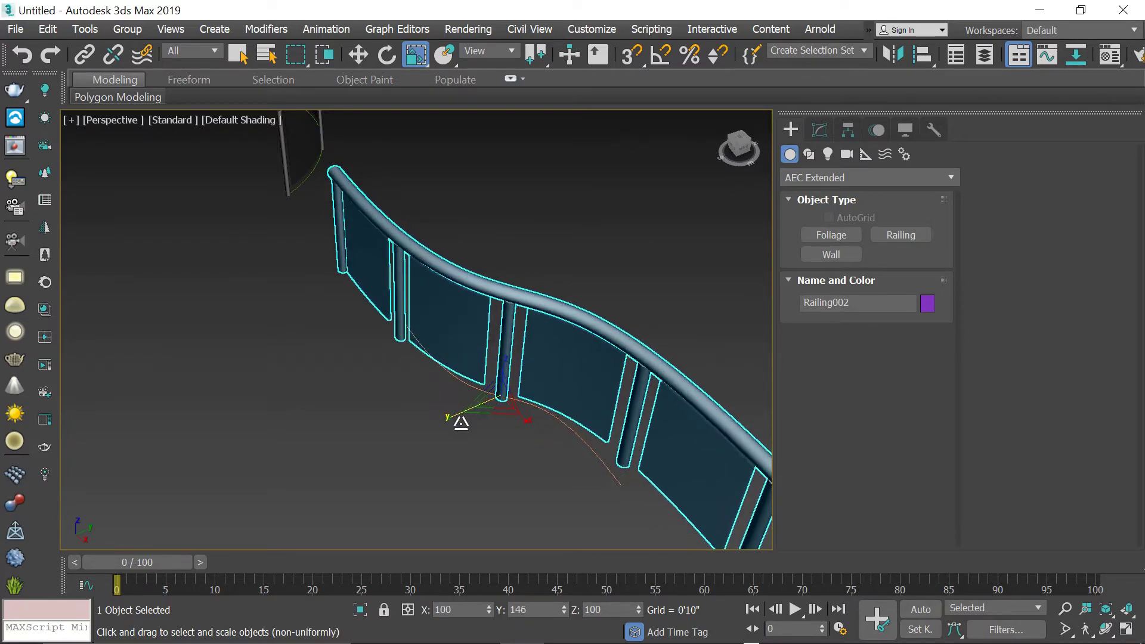
pyautogui.scroll(-3, 535, 408)
pyautogui.keyDown('alt'); pyautogui.moveTo(535, 408); pyautogui.dragTo(464, 401, button='middle'); pyautogui.keyUp('alt')
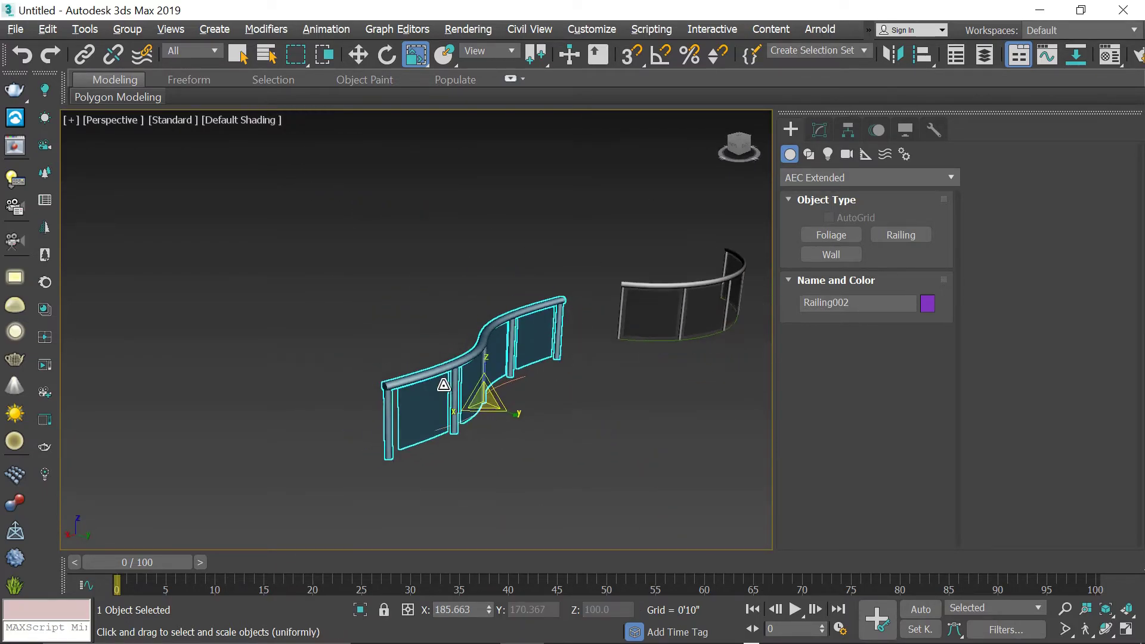
# Deselect the railing and orbit, zoom and pan so both railings sit near the centre
pyautogui.press('w')
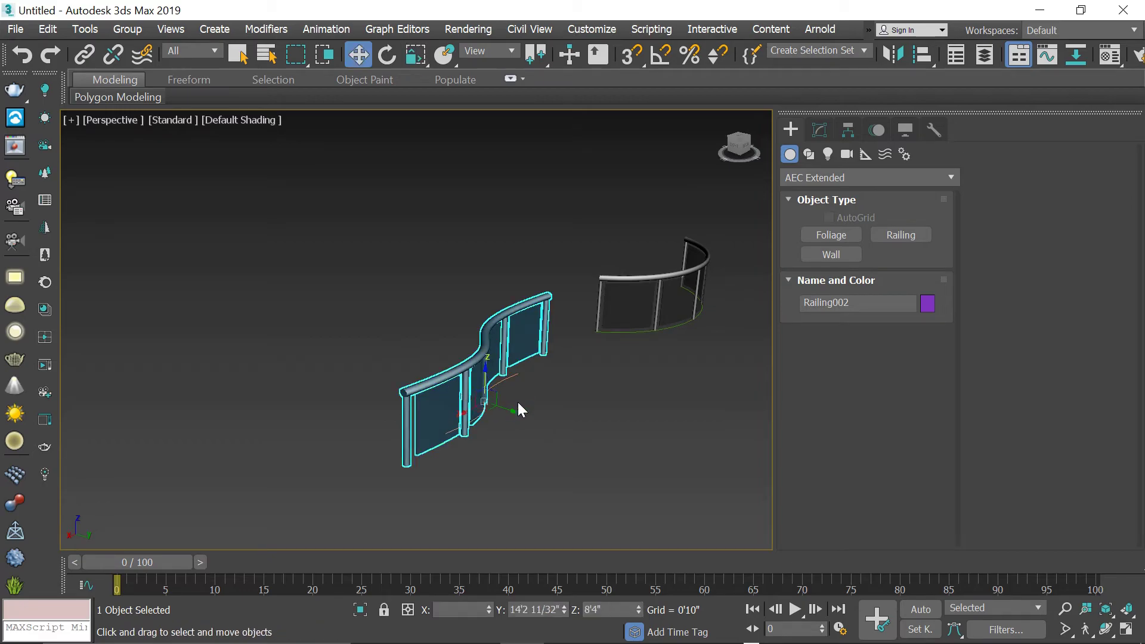
pyautogui.click(525, 399)
pyautogui.keyDown('alt'); pyautogui.moveTo(525, 399); pyautogui.dragTo(575, 404, button='middle'); pyautogui.keyUp('alt')
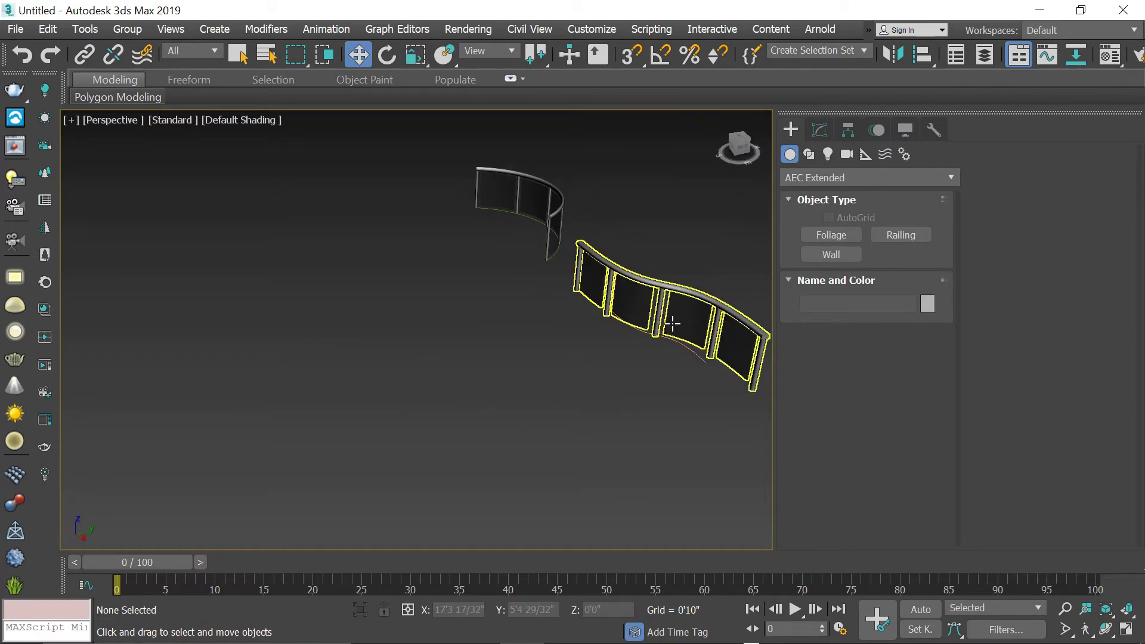
pyautogui.scroll(6, 575, 417)
pyautogui.keyDown('alt'); pyautogui.moveTo(593, 468); pyautogui.dragTo(496, 416, button='middle'); pyautogui.keyUp('alt')
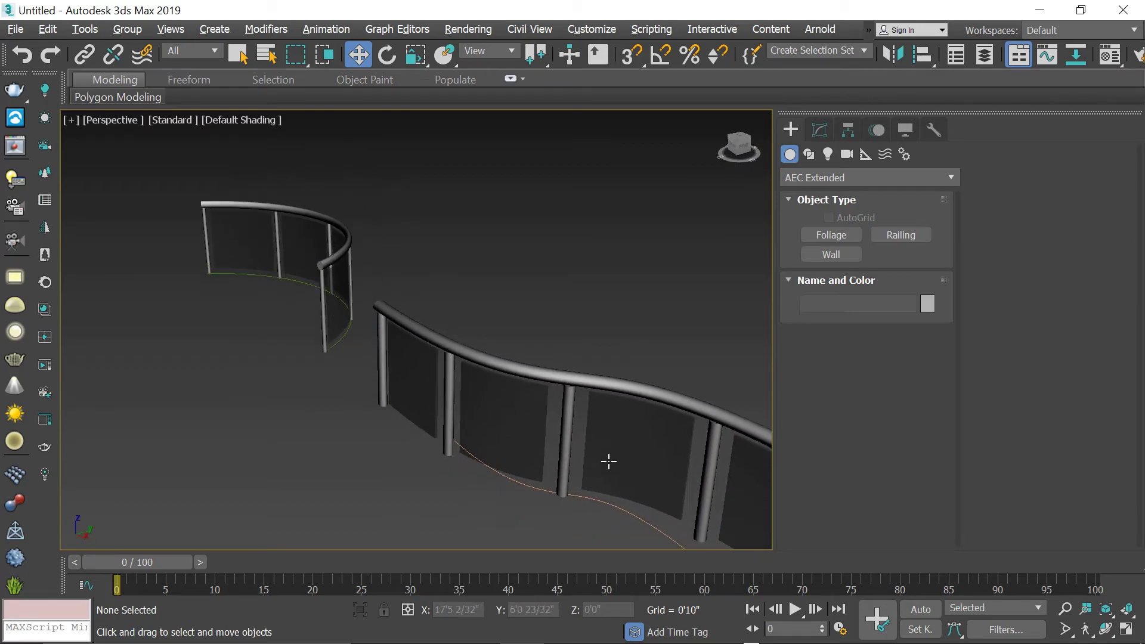
pyautogui.scroll(-3, 505, 337)
pyautogui.scroll(-2, 495, 358)
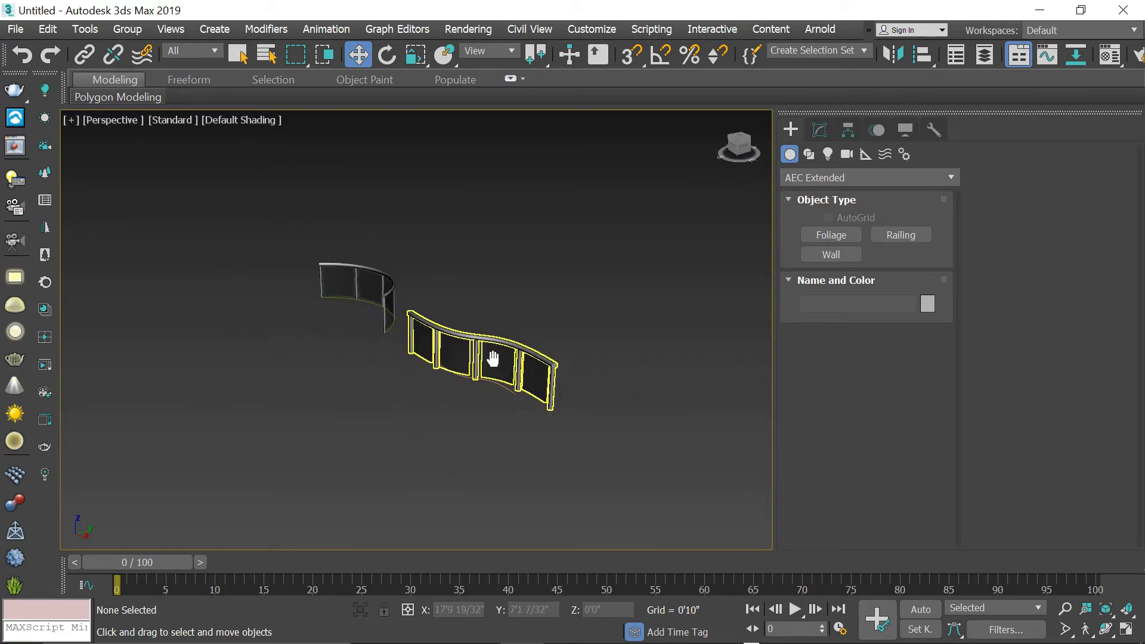
pyautogui.moveTo(588, 335); pyautogui.dragTo(606, 366, button='middle')
# Switch to Top view and pan to fit both railings
pyautogui.press('t')
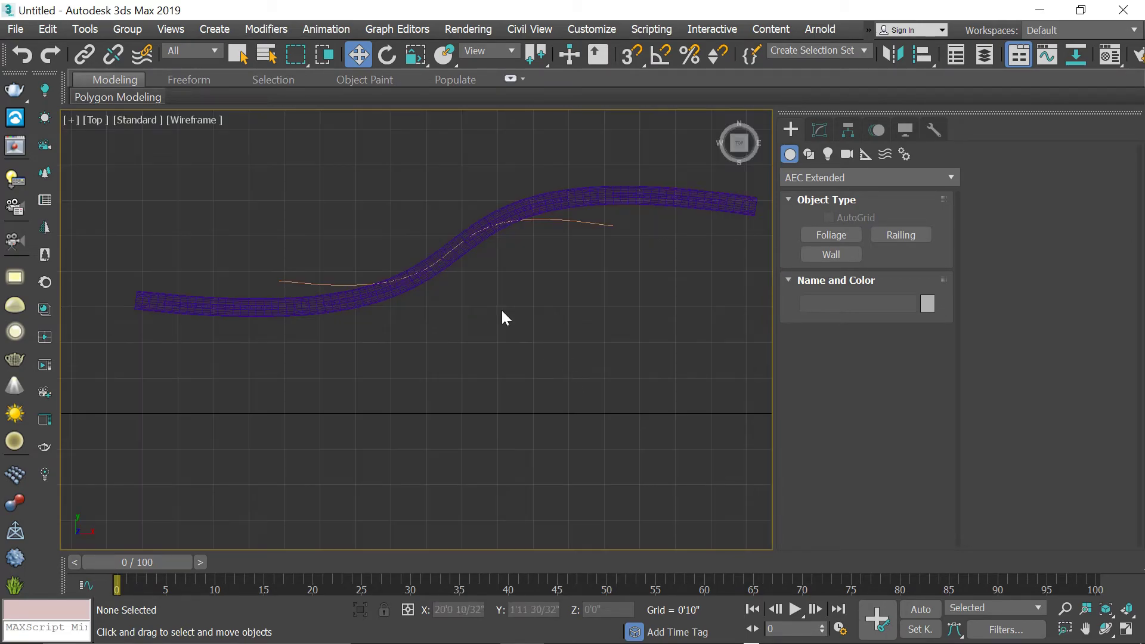
pyautogui.scroll(-4, 471, 225)
pyautogui.moveTo(556, 270)
pyautogui.mouseDown(button='middle')
pyautogui.moveTo(598, 292)
pyautogui.moveTo(367, 320)
pyautogui.mouseUp(button='middle')
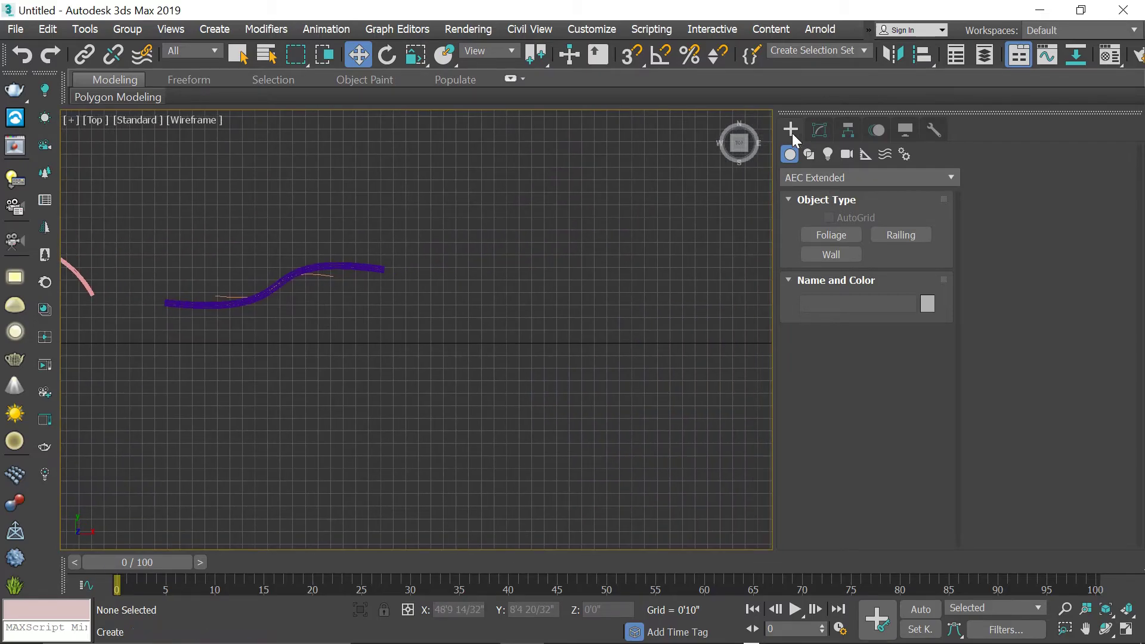
# Draw three-segment angled Line002 beside the S-curve railing, then restore the viewport layout
pyautogui.click(809, 154)
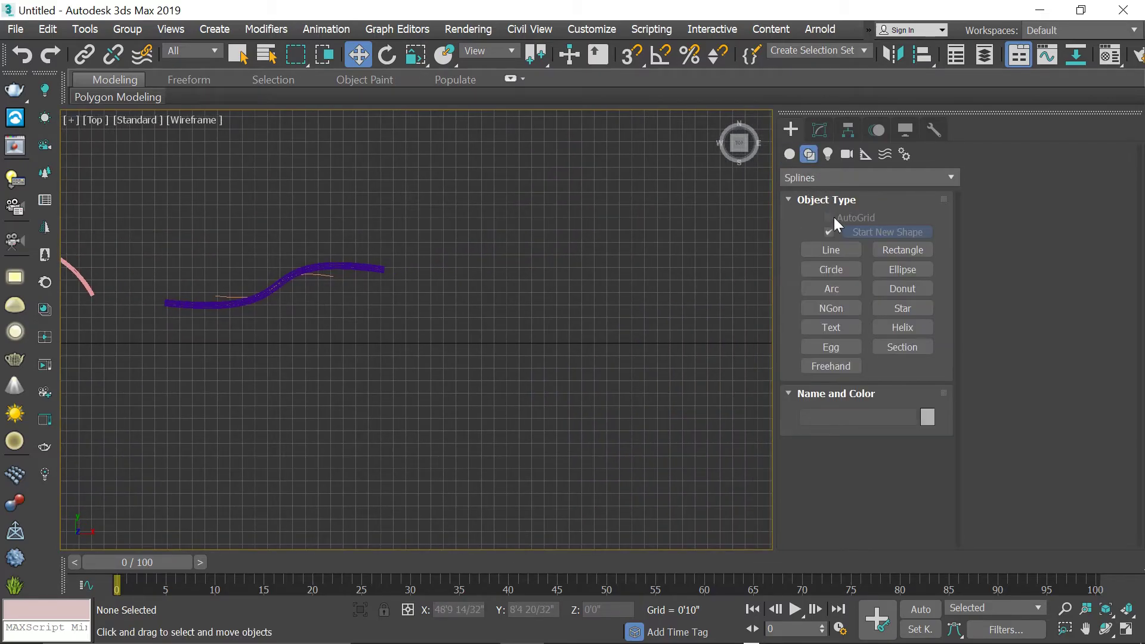
pyautogui.click(834, 250)
pyautogui.moveTo(548, 311); pyautogui.dragTo(502, 292, button='middle')
pyautogui.click(426, 254)
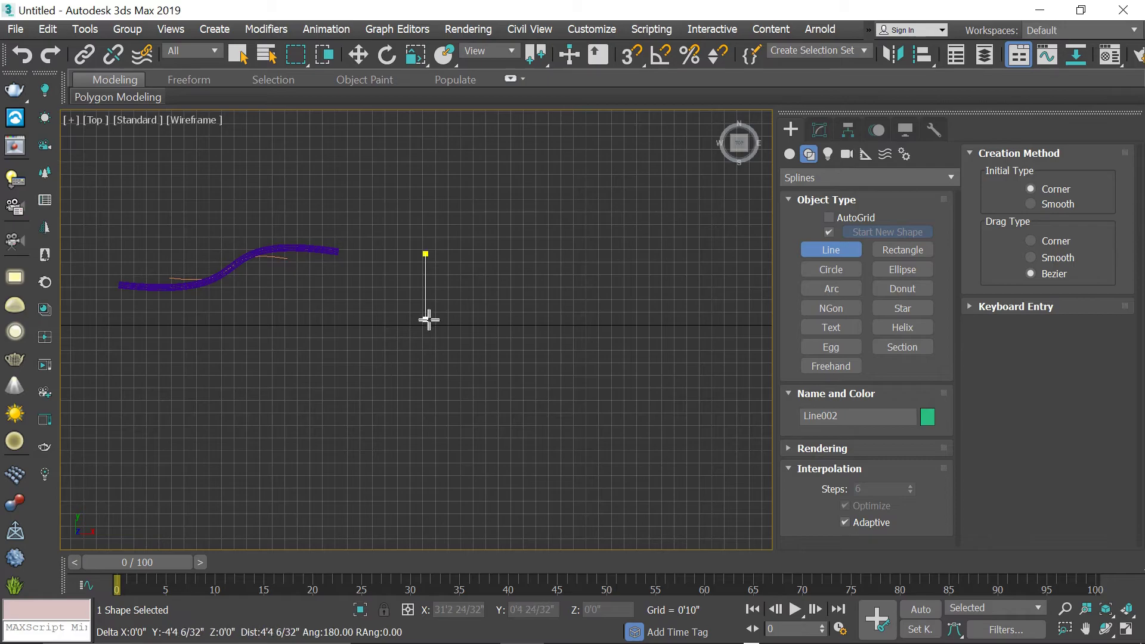
pyautogui.click(425, 327)
pyautogui.click(601, 327)
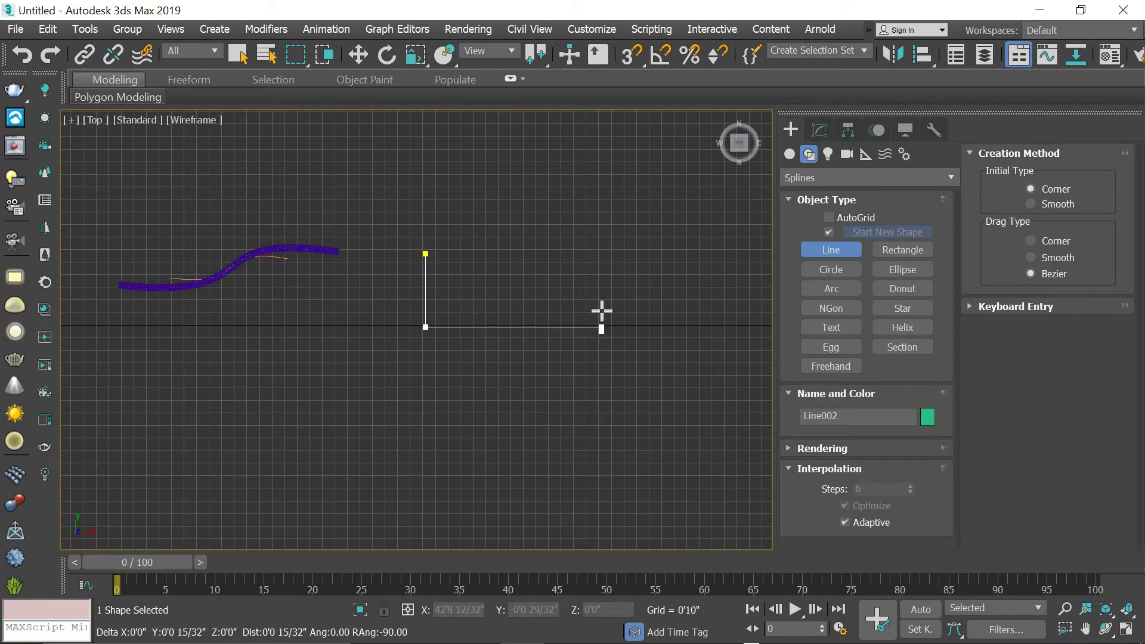
pyautogui.click(622, 260)
pyautogui.rightClick(623, 262)
pyautogui.hotkey('alt', 'w')
pyautogui.hotkey('alt', 'w')
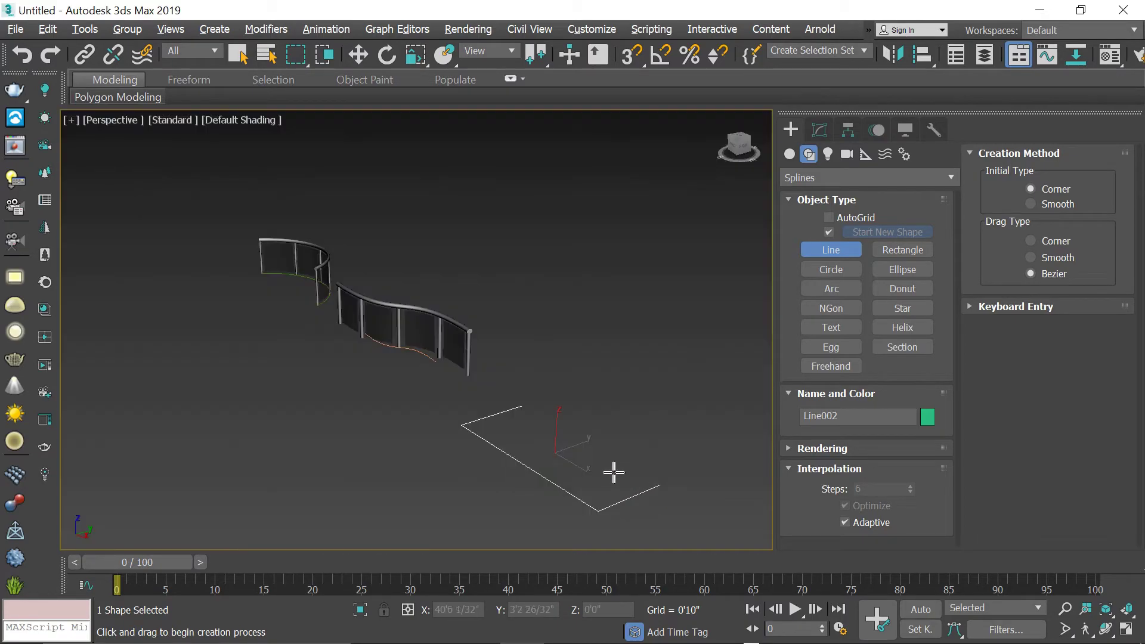
pyautogui.keyDown('alt'); pyautogui.moveTo(613, 473); pyautogui.dragTo(633, 387, button='middle'); pyautogui.keyUp('alt')
# Create an AEC Extended Railing along angled Line002
pyautogui.click(790, 156)
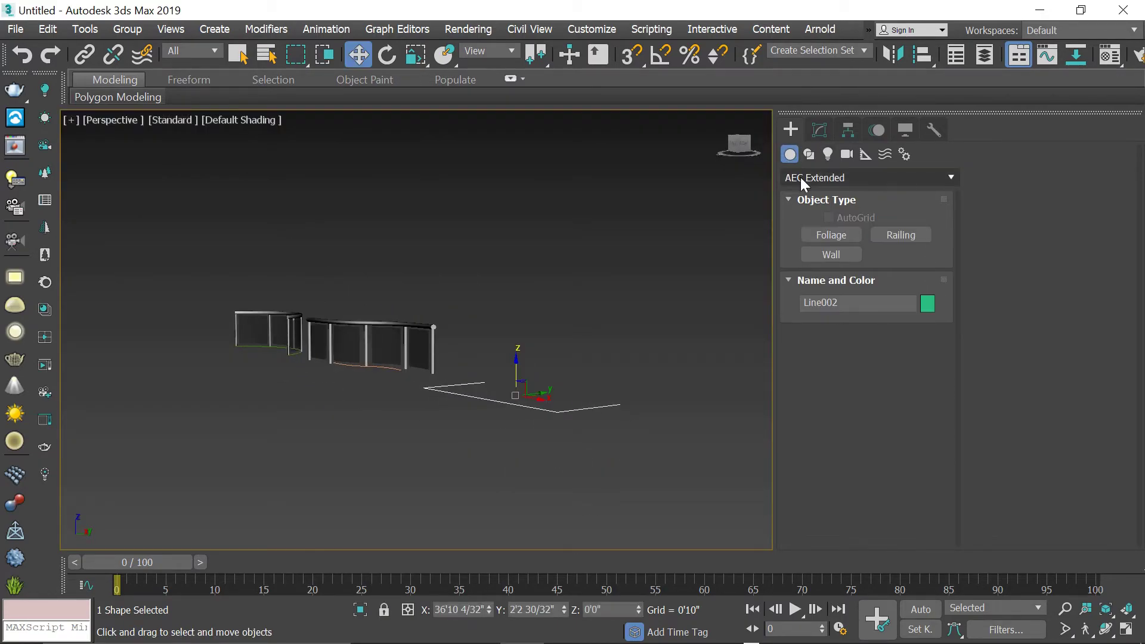
pyautogui.click(888, 238)
pyautogui.click(1015, 174)
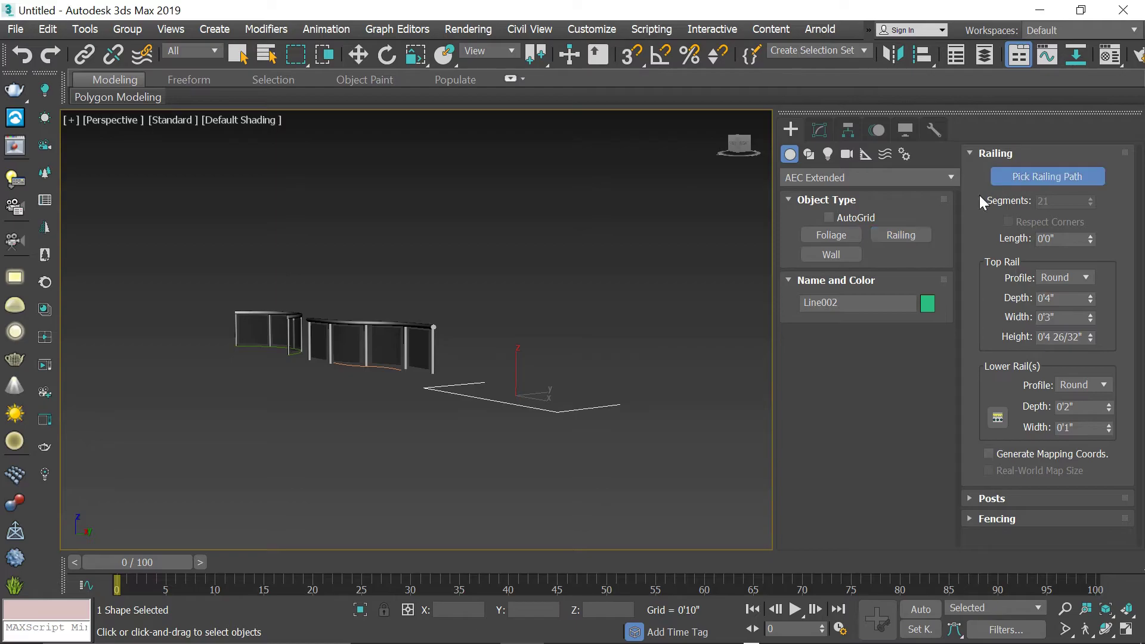
pyautogui.click(587, 406)
pyautogui.scroll(1, 563, 402)
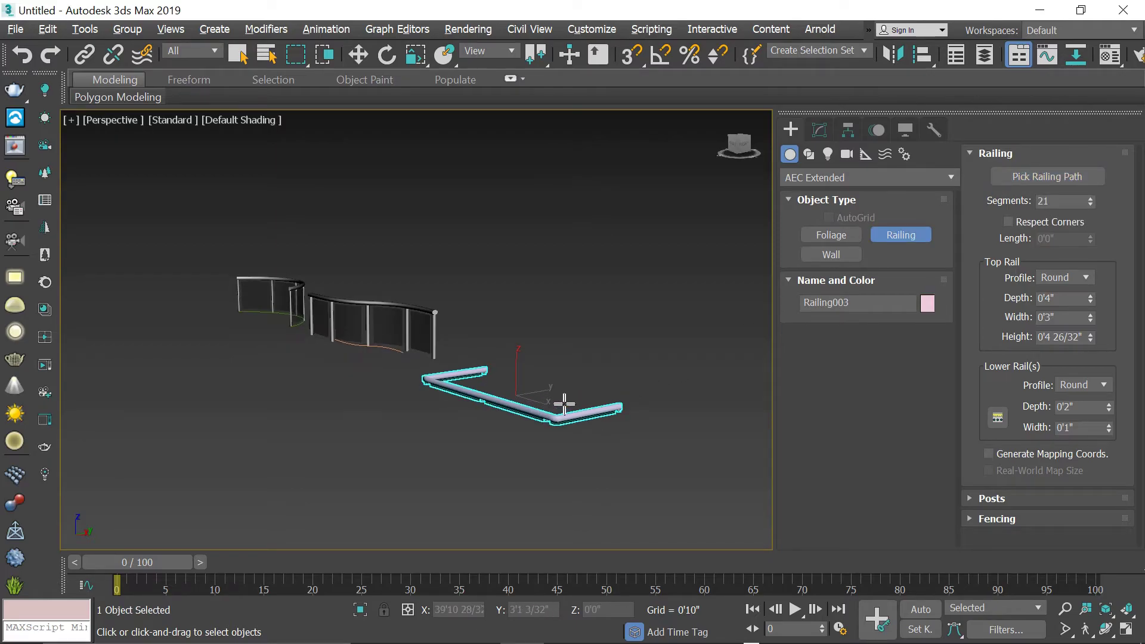
pyautogui.scroll(2, 563, 402)
pyautogui.scroll(2, 573, 399)
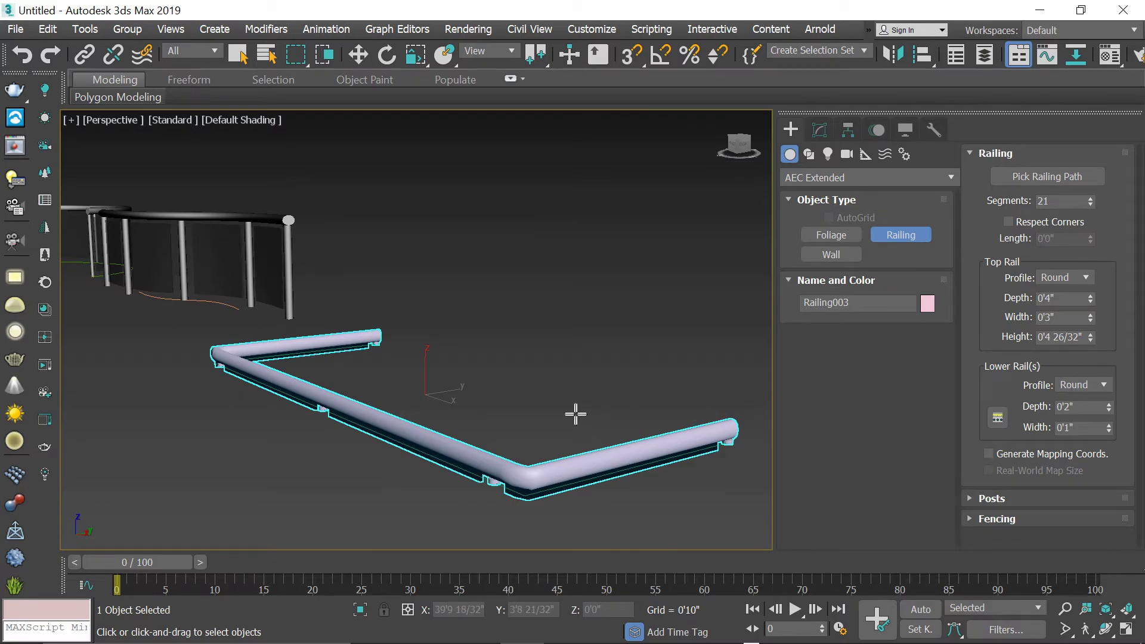
pyautogui.moveTo(575, 414)
pyautogui.keyDown('alt'); pyautogui.mouseDown(button='middle')
pyautogui.moveTo(560, 381)
pyautogui.moveTo(570, 378)
pyautogui.mouseUp(button='middle'); pyautogui.keyUp('alt')
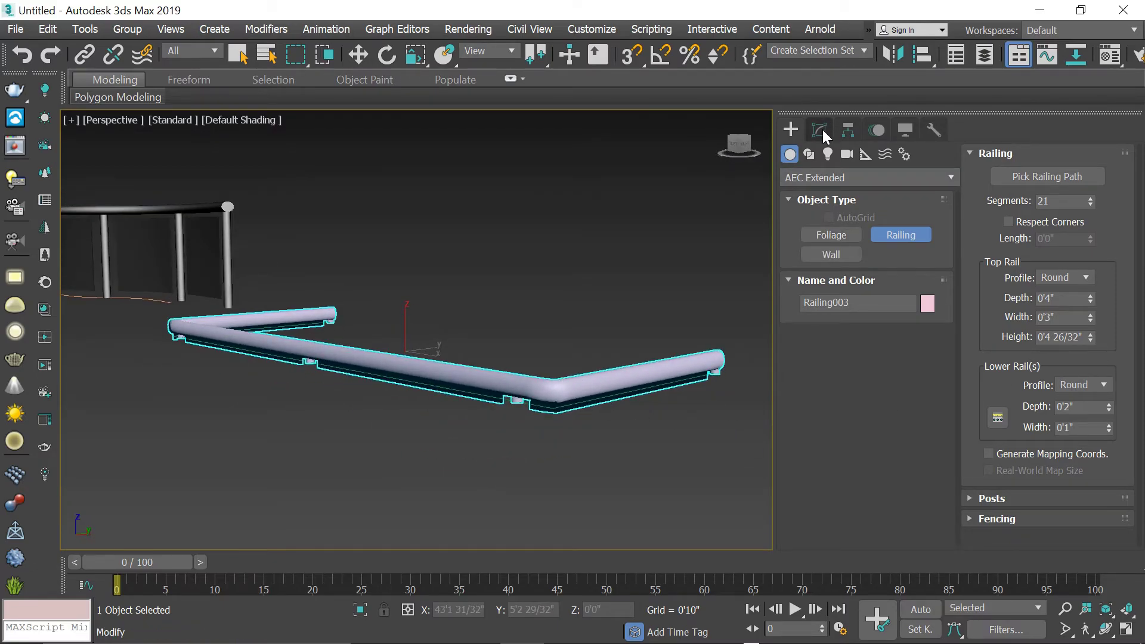
# Set Railing003's Top Rail Depth to 0'4" and Height to 3'0" so fill panels appear
pyautogui.click(819, 129)
pyautogui.press('w')
pyautogui.moveTo(621, 350); pyautogui.dragTo(649, 362, button='middle')
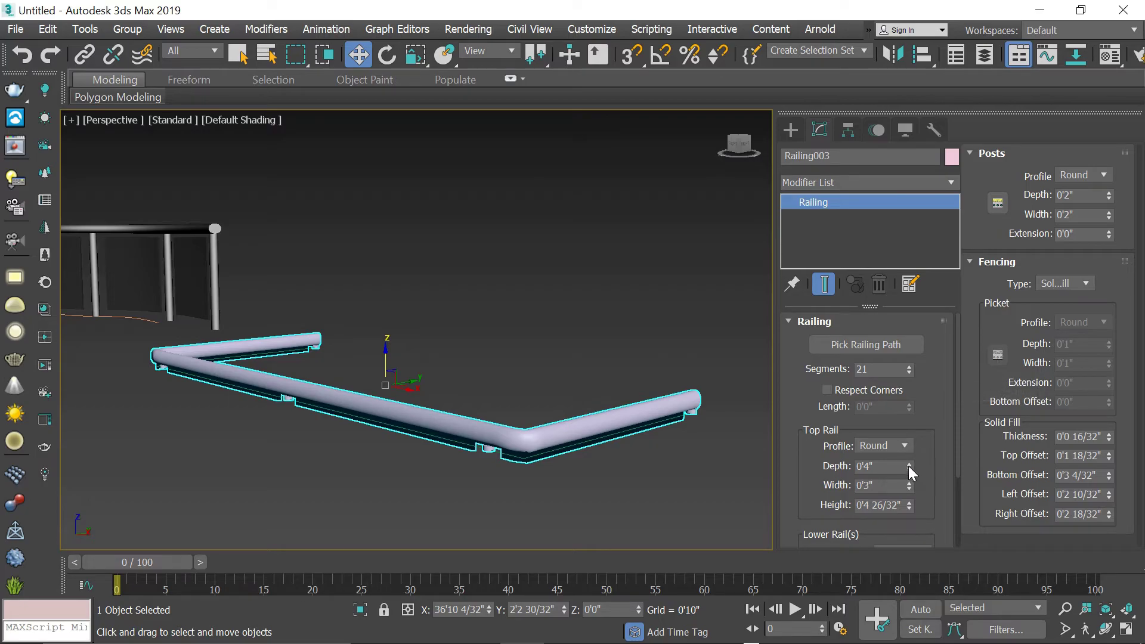
pyautogui.scroll(-2, 913, 441)
pyautogui.moveTo(908, 428); pyautogui.dragTo(906, 433)
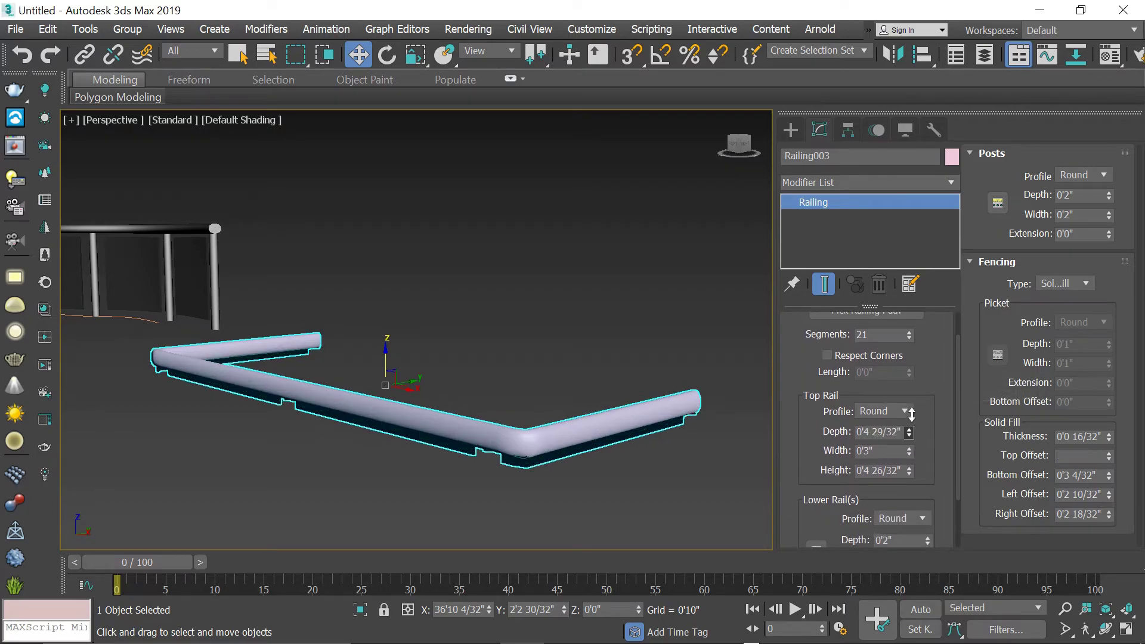
pyautogui.rightClick(909, 434)
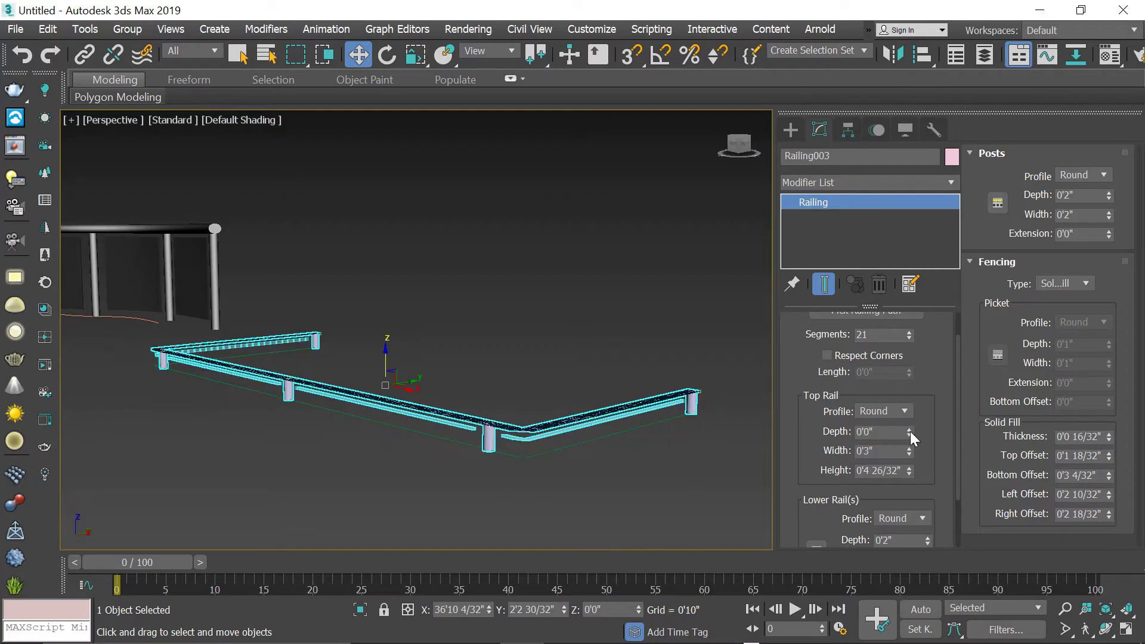
pyautogui.press('Tab')
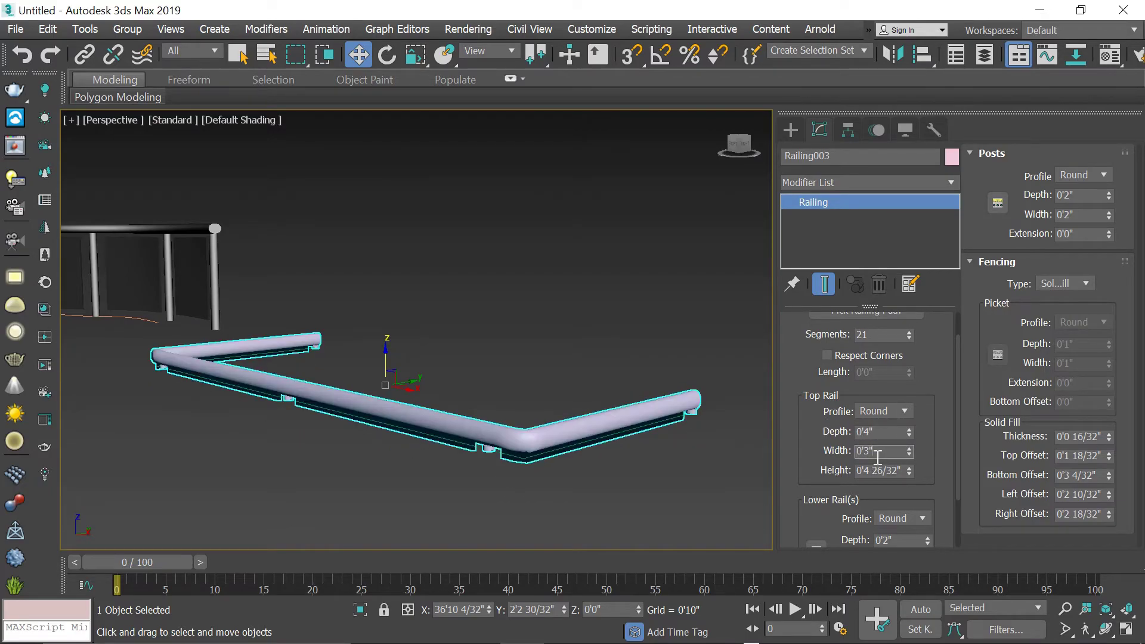
pyautogui.moveTo(911, 472); pyautogui.dragTo(906, 185)
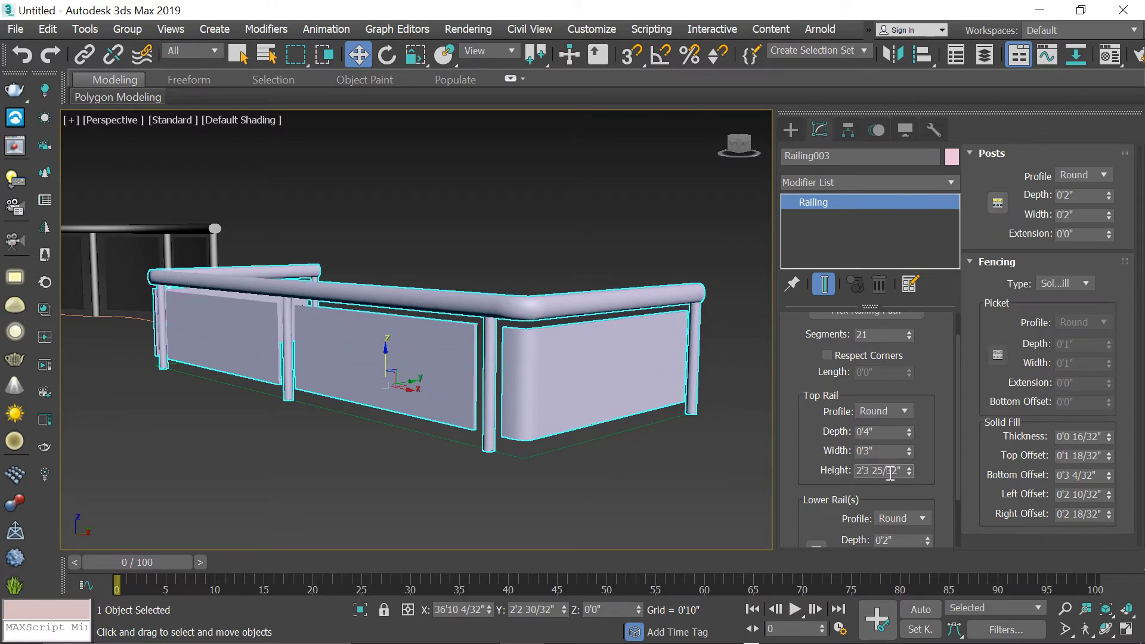
pyautogui.write("3'0")
pyautogui.press('Return')
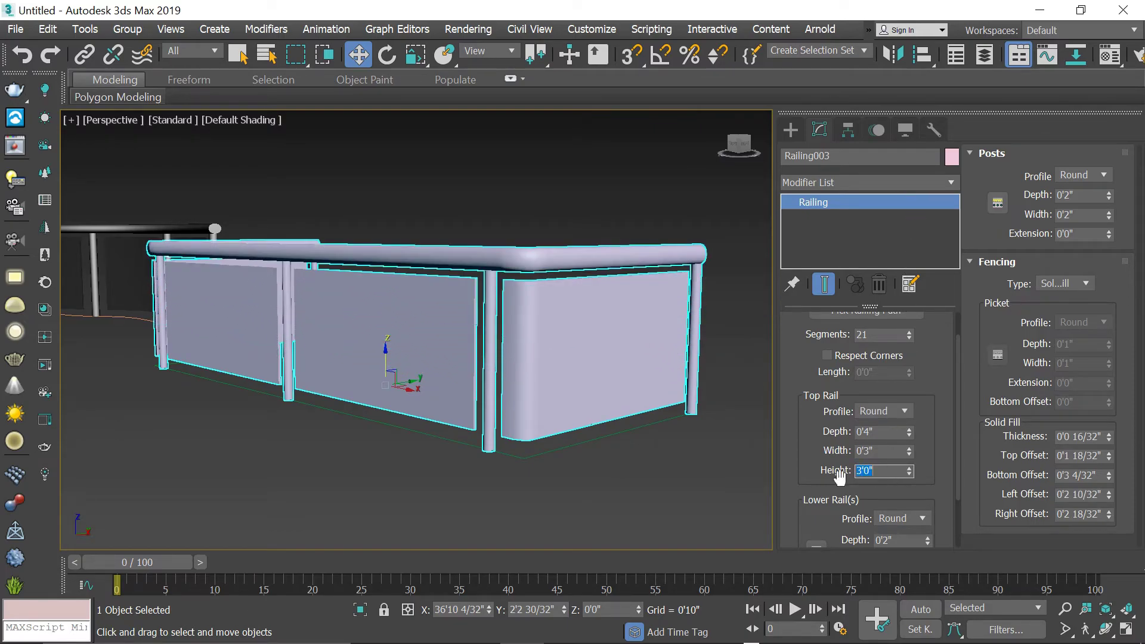
pyautogui.moveTo(666, 437)
pyautogui.keyDown('alt'); pyautogui.mouseDown(button='middle')
pyautogui.moveTo(594, 420)
pyautogui.moveTo(619, 425)
pyautogui.mouseUp(button='middle'); pyautogui.keyUp('alt')
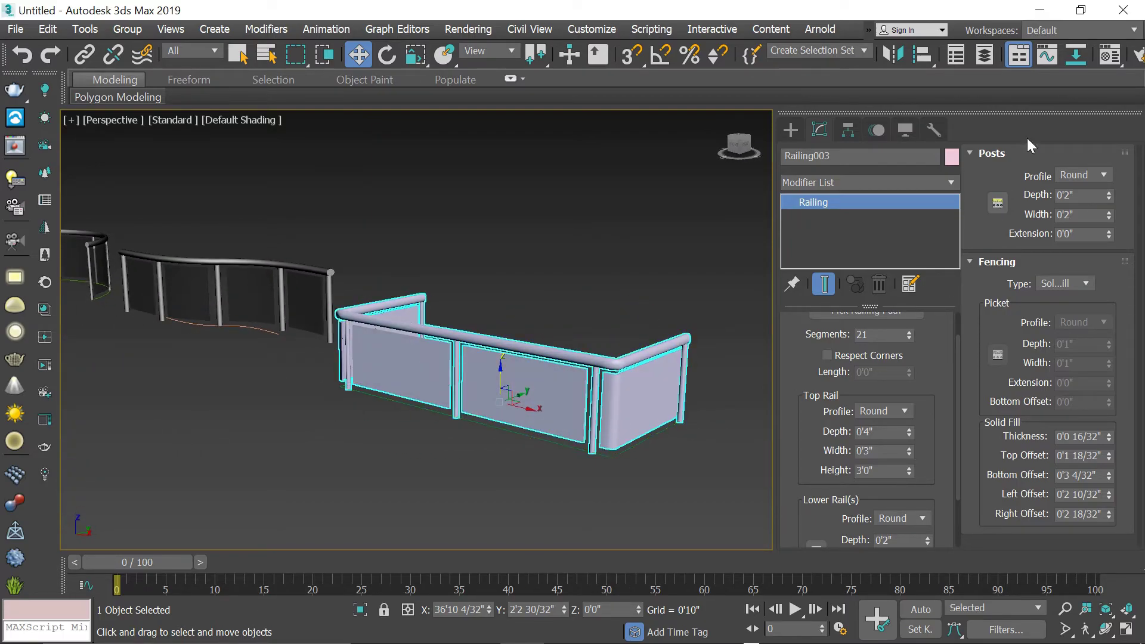
# Drag the Rail-Template material onto angled Railing003, close the editor and deselect
pyautogui.click(1113, 60)
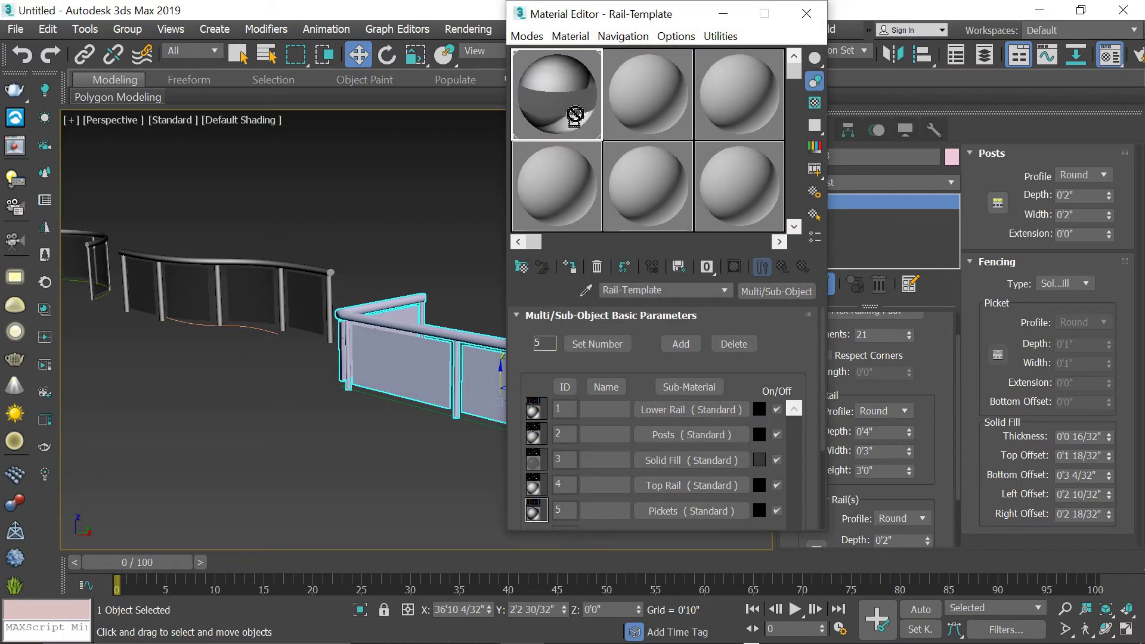
pyautogui.moveTo(575, 115); pyautogui.dragTo(461, 358)
pyautogui.click(807, 13)
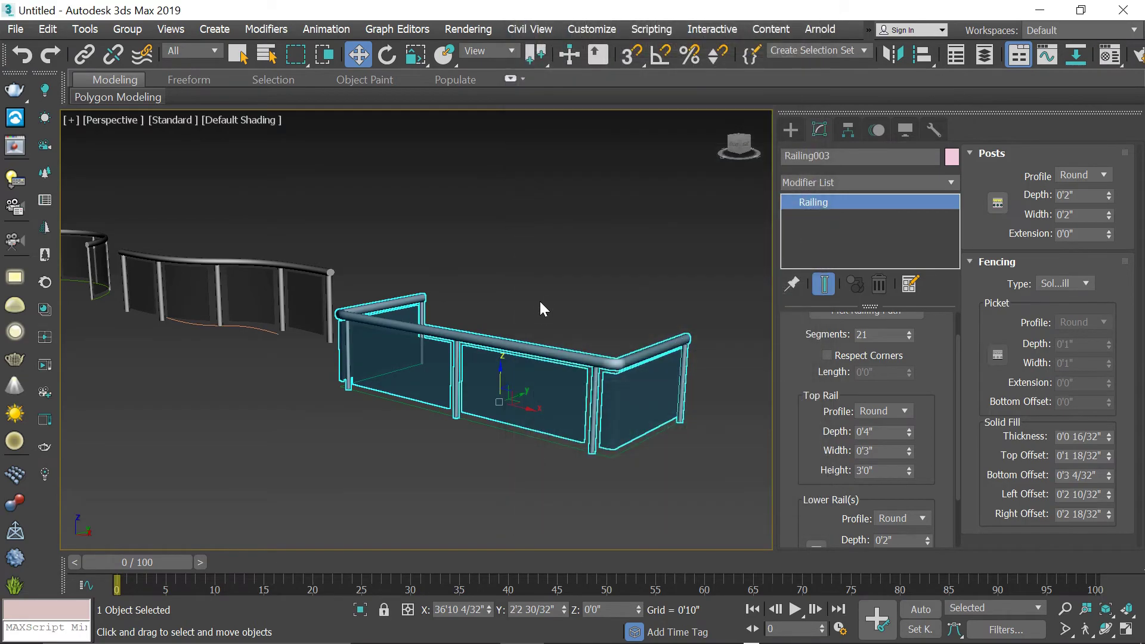
pyautogui.click(540, 301)
# Orbit and zoom so the three glass railings recede into the view as one chain
pyautogui.moveTo(547, 363)
pyautogui.keyDown('alt'); pyautogui.mouseDown(button='middle')
pyautogui.moveTo(567, 340)
pyautogui.moveTo(536, 356)
pyautogui.moveTo(578, 381)
pyautogui.mouseUp(button='middle'); pyautogui.keyUp('alt')
pyautogui.scroll(-2, 534, 355)
pyautogui.scroll(-3, 543, 357)
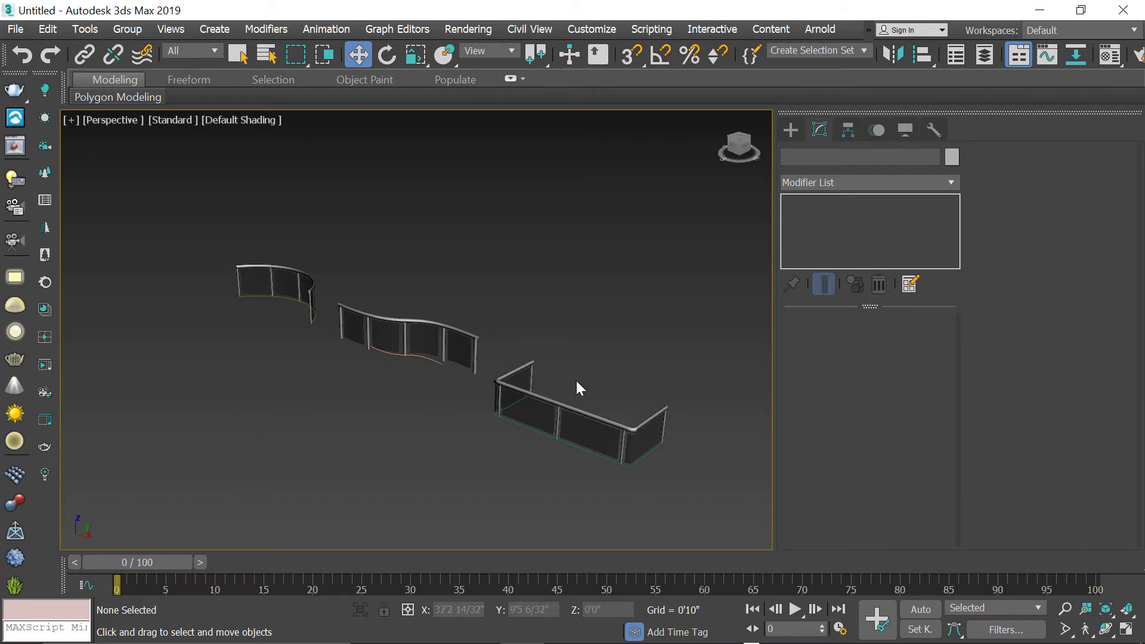
pyautogui.scroll(-2, 525, 385)
pyautogui.scroll(4, 522, 369)
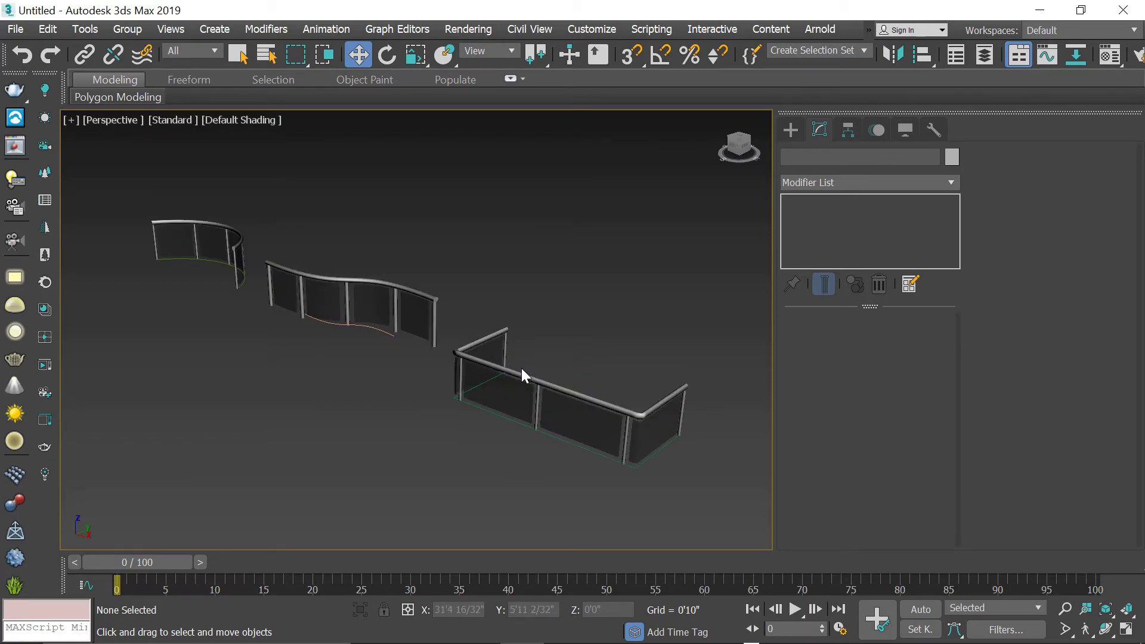
pyautogui.scroll(3, 524, 370)
pyautogui.scroll(-3, 527, 371)
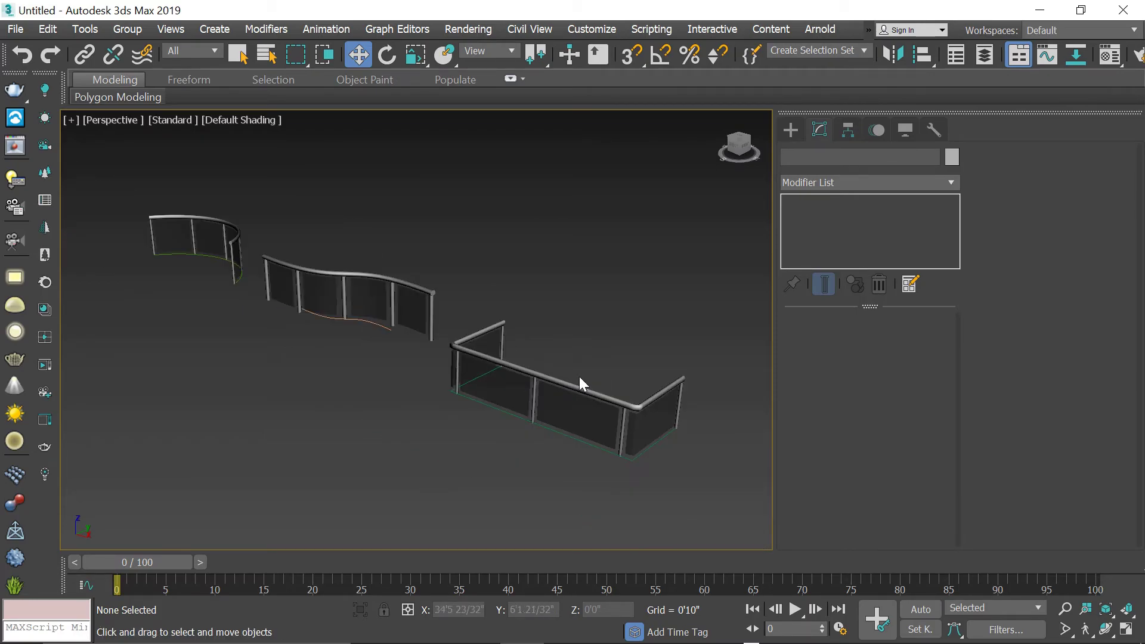
pyautogui.moveTo(579, 377)
pyautogui.keyDown('alt'); pyautogui.mouseDown(button='middle')
pyautogui.moveTo(464, 381)
pyautogui.moveTo(585, 371)
pyautogui.moveTo(529, 387)
pyautogui.mouseUp(button='middle'); pyautogui.keyUp('alt')
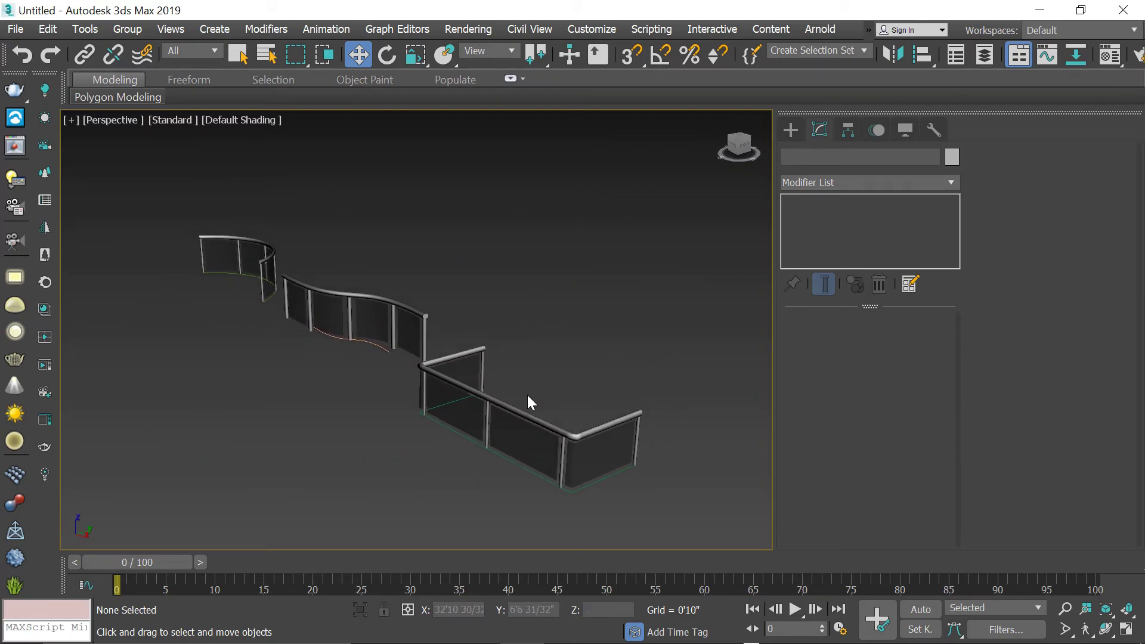
# Inspect the angled railing, deselect it, and switch on Expert Mode for a full-window viewport
pyautogui.click(519, 397)
pyautogui.scroll(1, 519, 388)
pyautogui.scroll(1, 501, 389)
pyautogui.scroll(1, 487, 379)
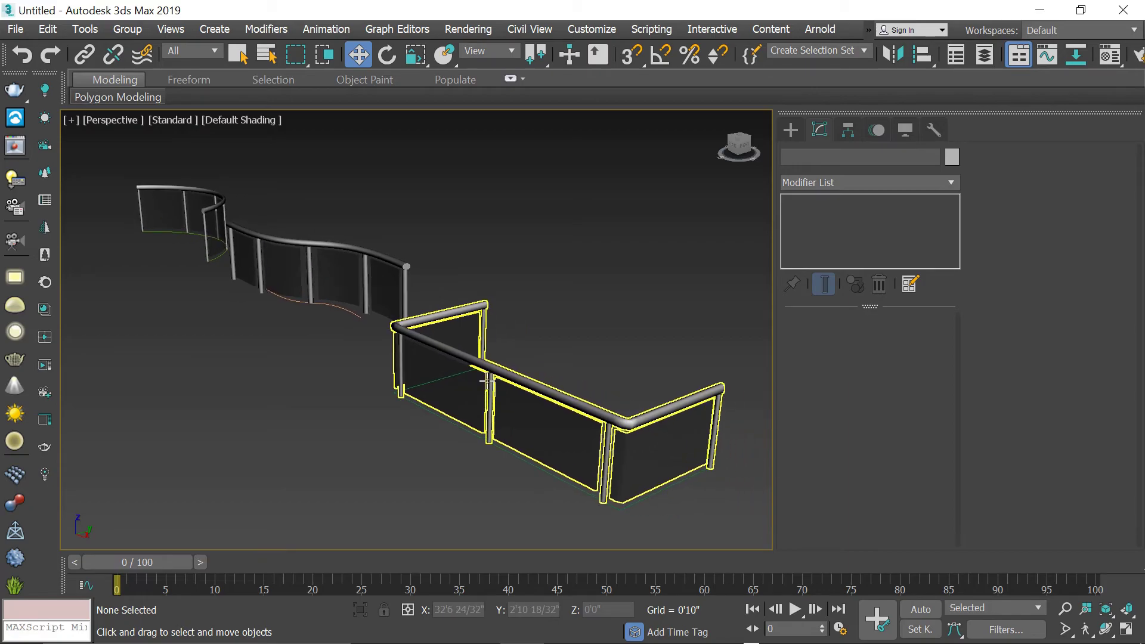
pyautogui.click(622, 234)
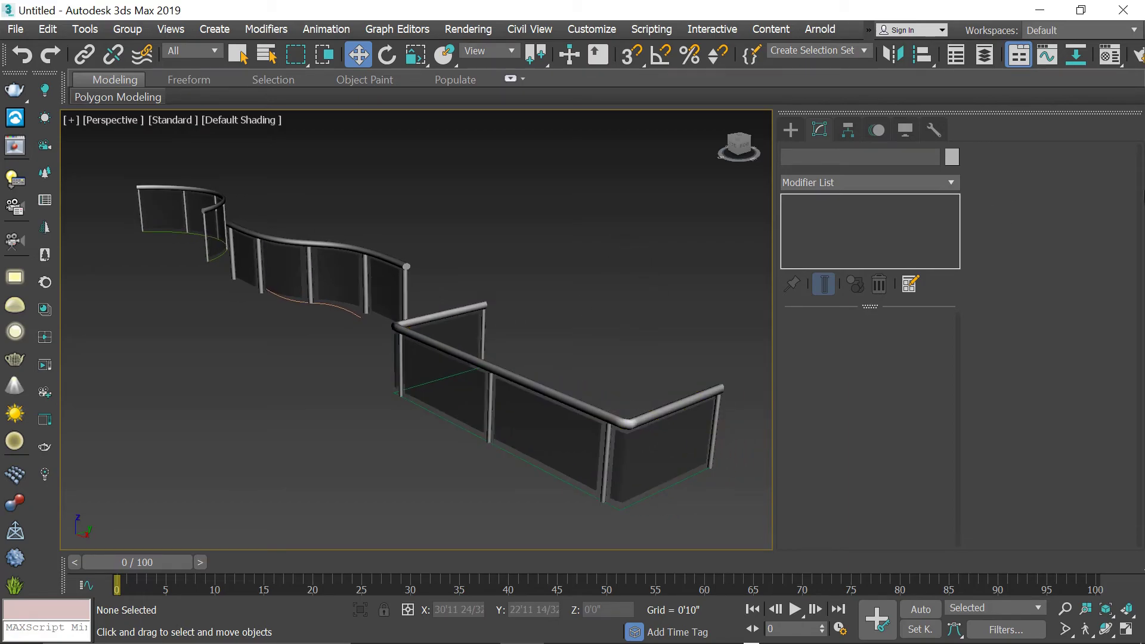
pyautogui.hotkey('ctrl', 'x')
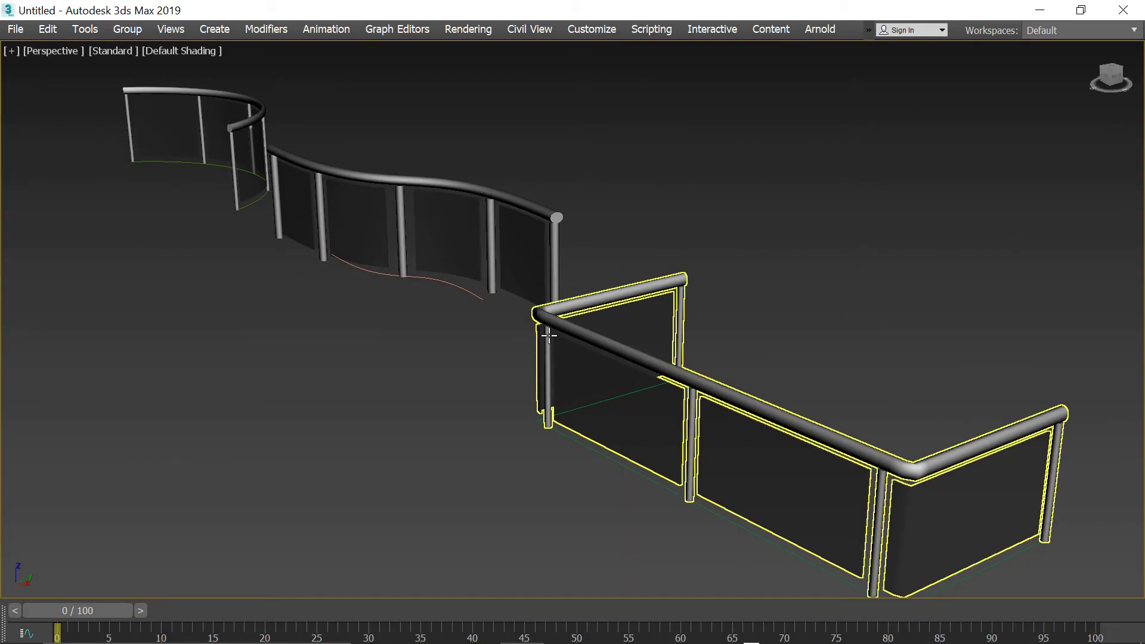
pyautogui.moveTo(584, 322)
pyautogui.keyDown('alt'); pyautogui.mouseDown(button='middle')
pyautogui.moveTo(757, 314)
pyautogui.moveTo(732, 330)
pyautogui.moveTo(600, 340)
pyautogui.moveTo(582, 312)
pyautogui.mouseUp(button='middle'); pyautogui.keyUp('alt')
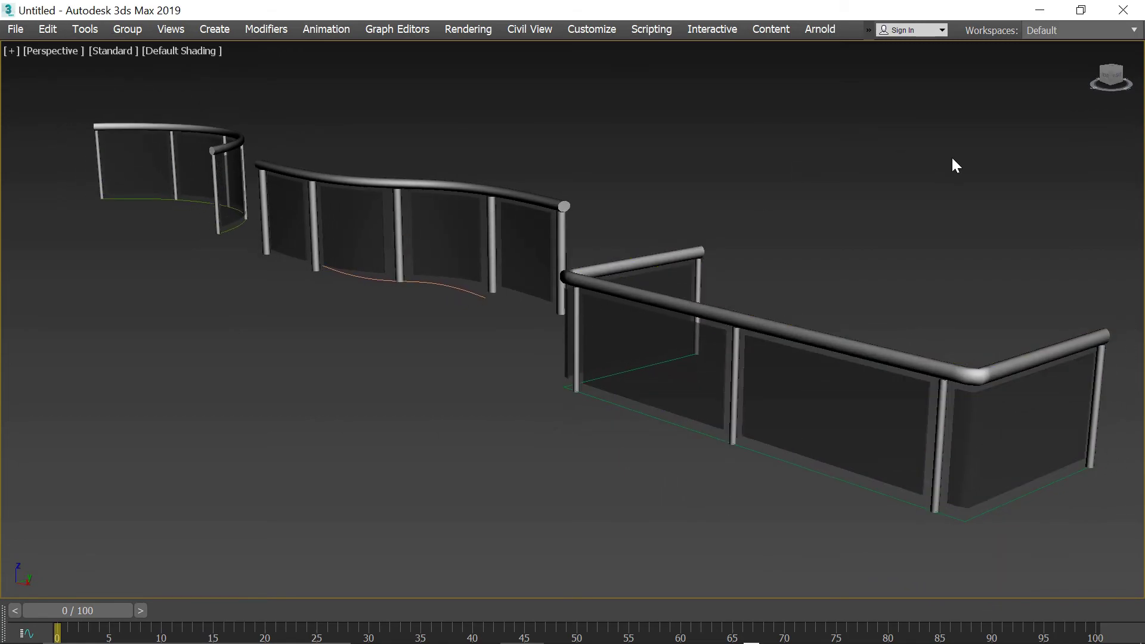